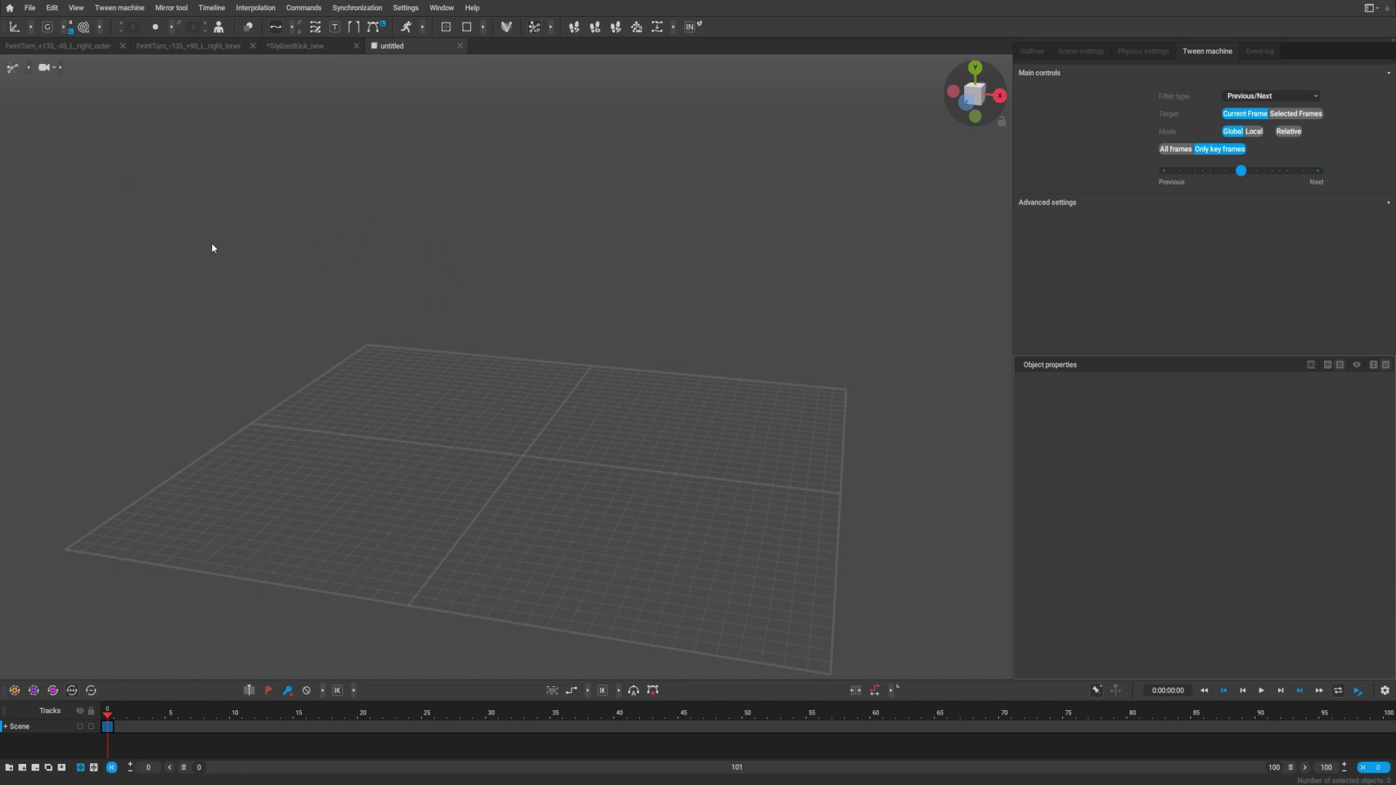
Load the UE5 MANNY character from the Home screen into a new scene and enlarge the tracks panel.
click(8, 9)
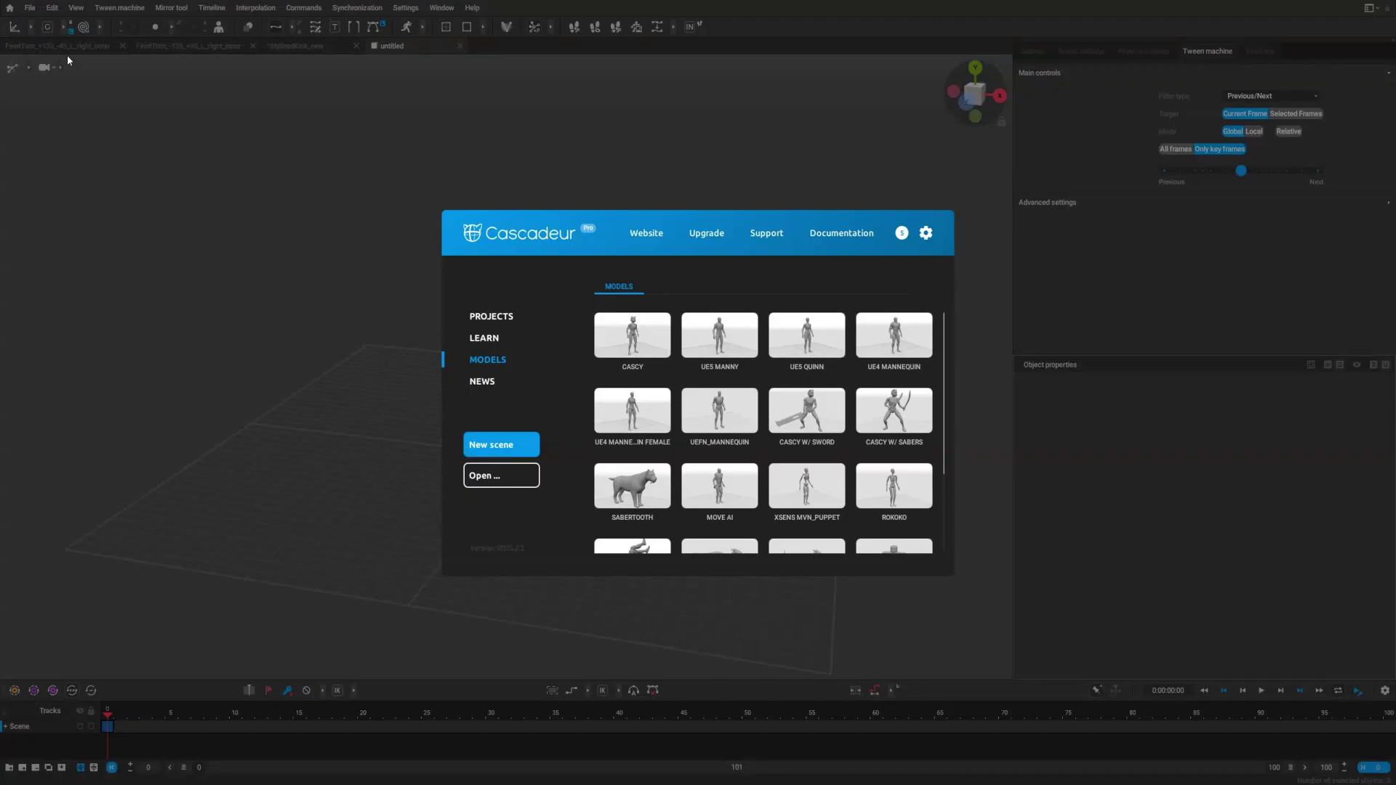
click(722, 332)
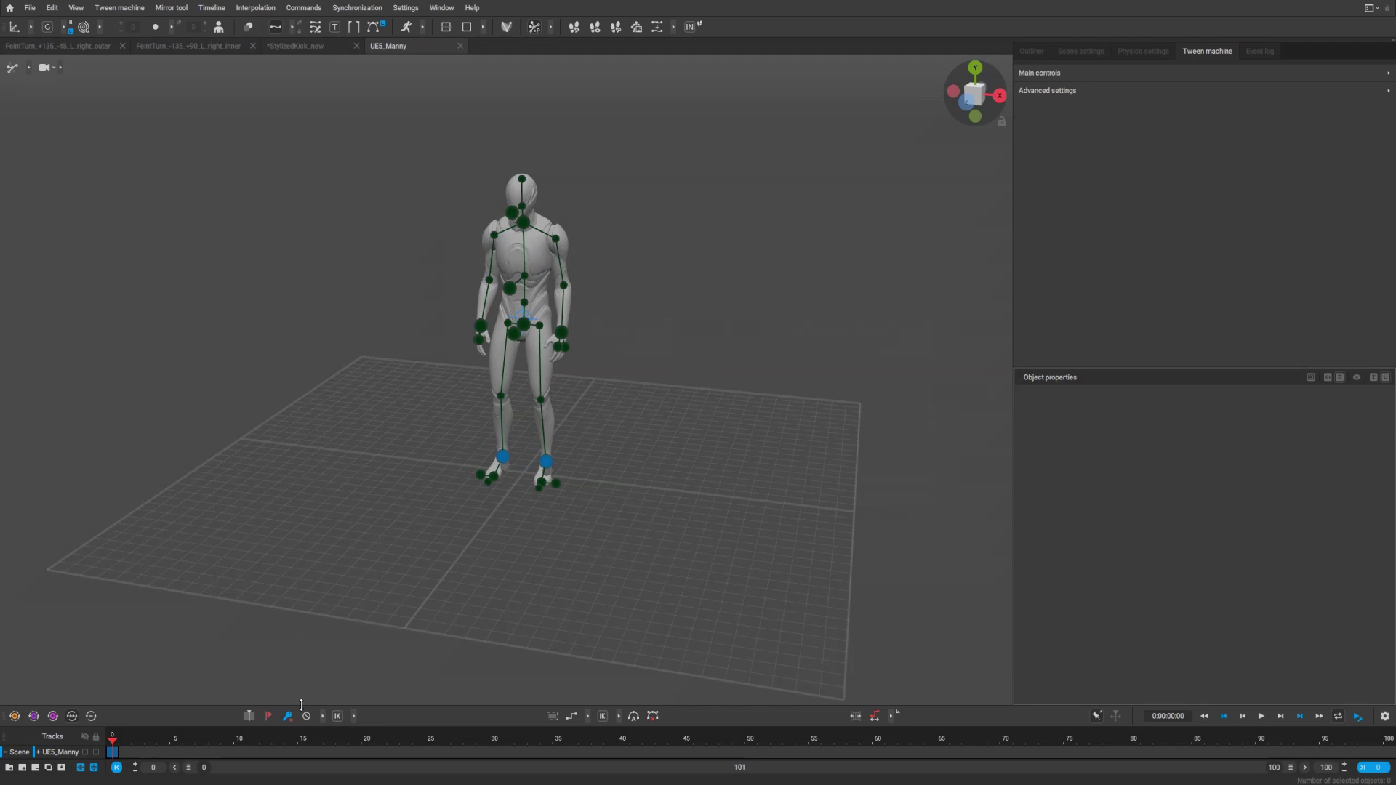
drag(302, 705, 302, 546)
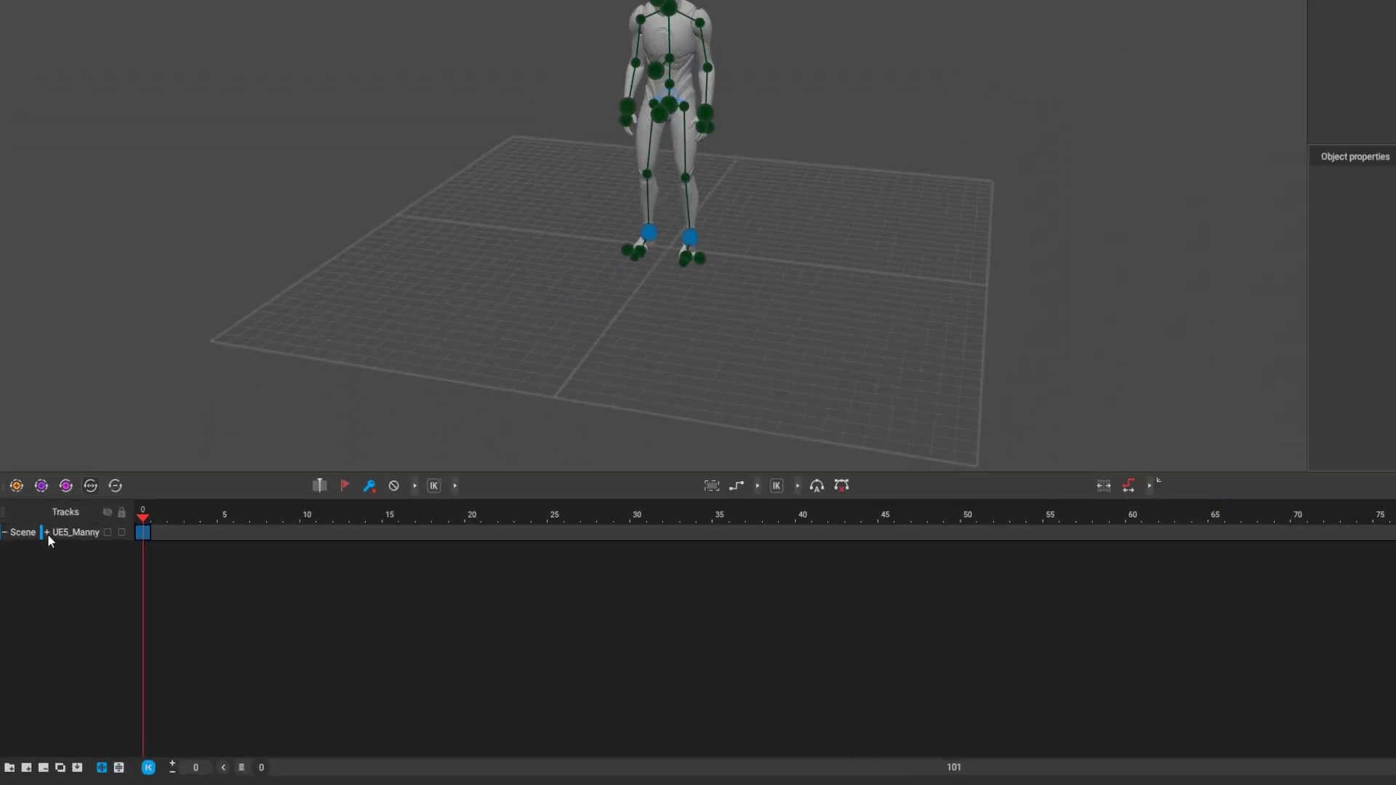
Expand UE5_Manny into its body-part tracks and hide, then re-show, Fingers and Legs.
click(46, 533)
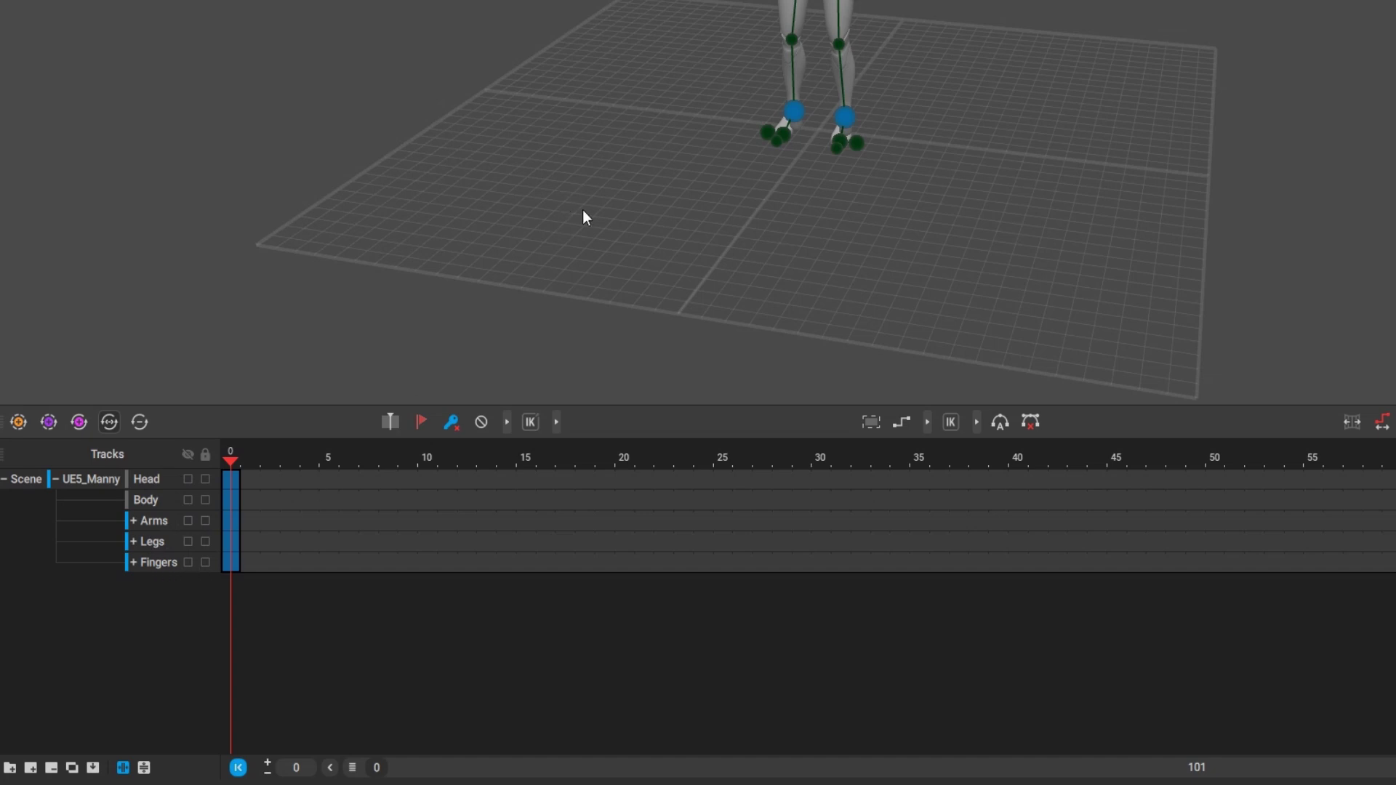
scroll(582, 210, up, 3)
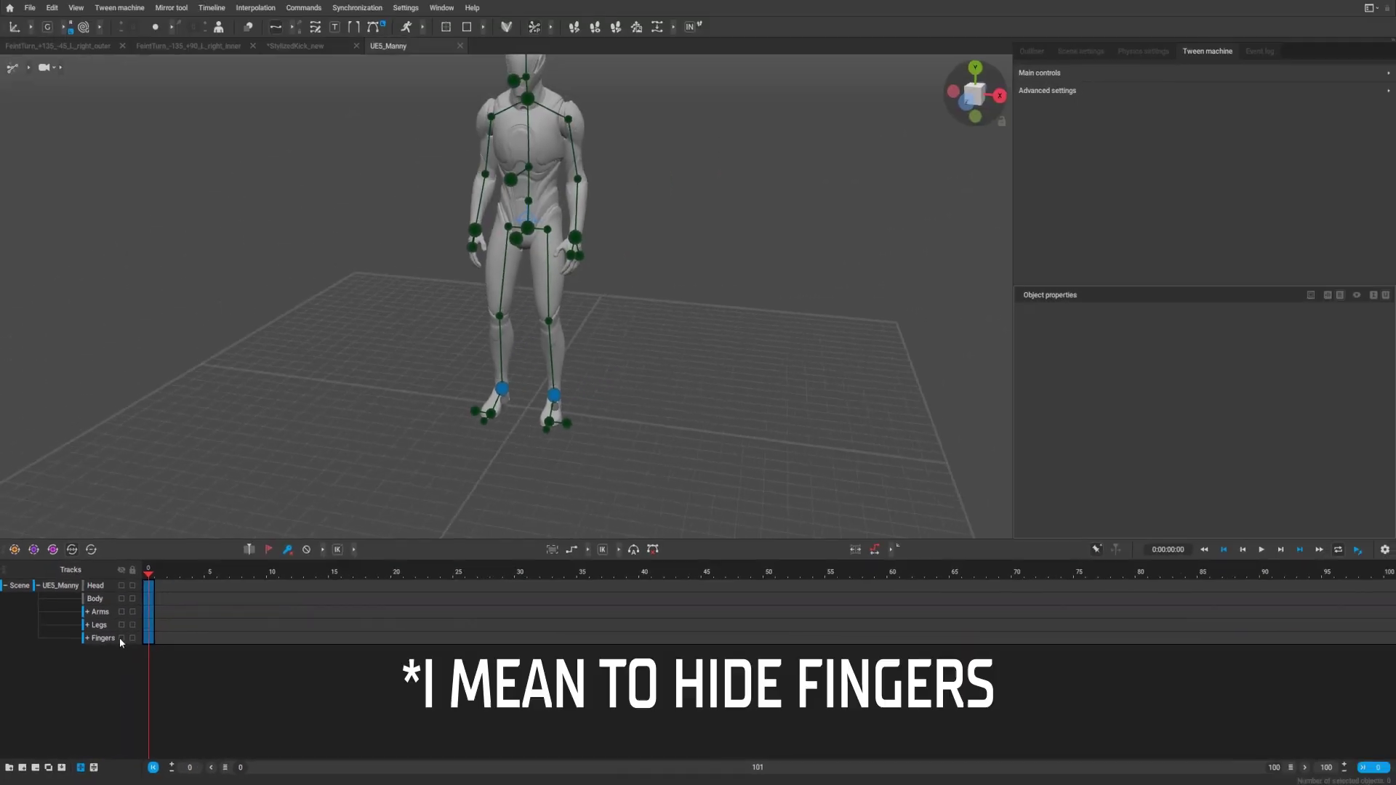
click(141, 615)
click(120, 639)
click(120, 625)
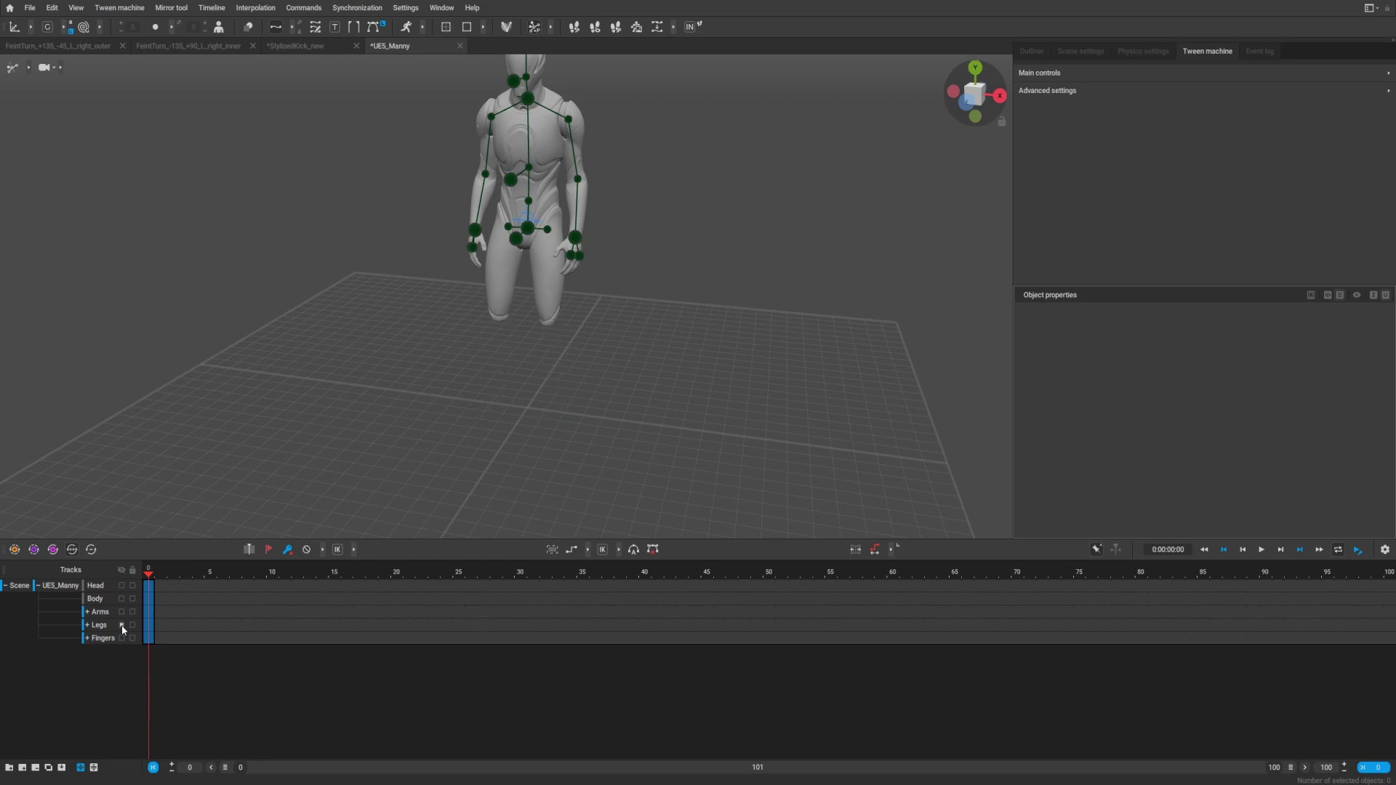
click(121, 625)
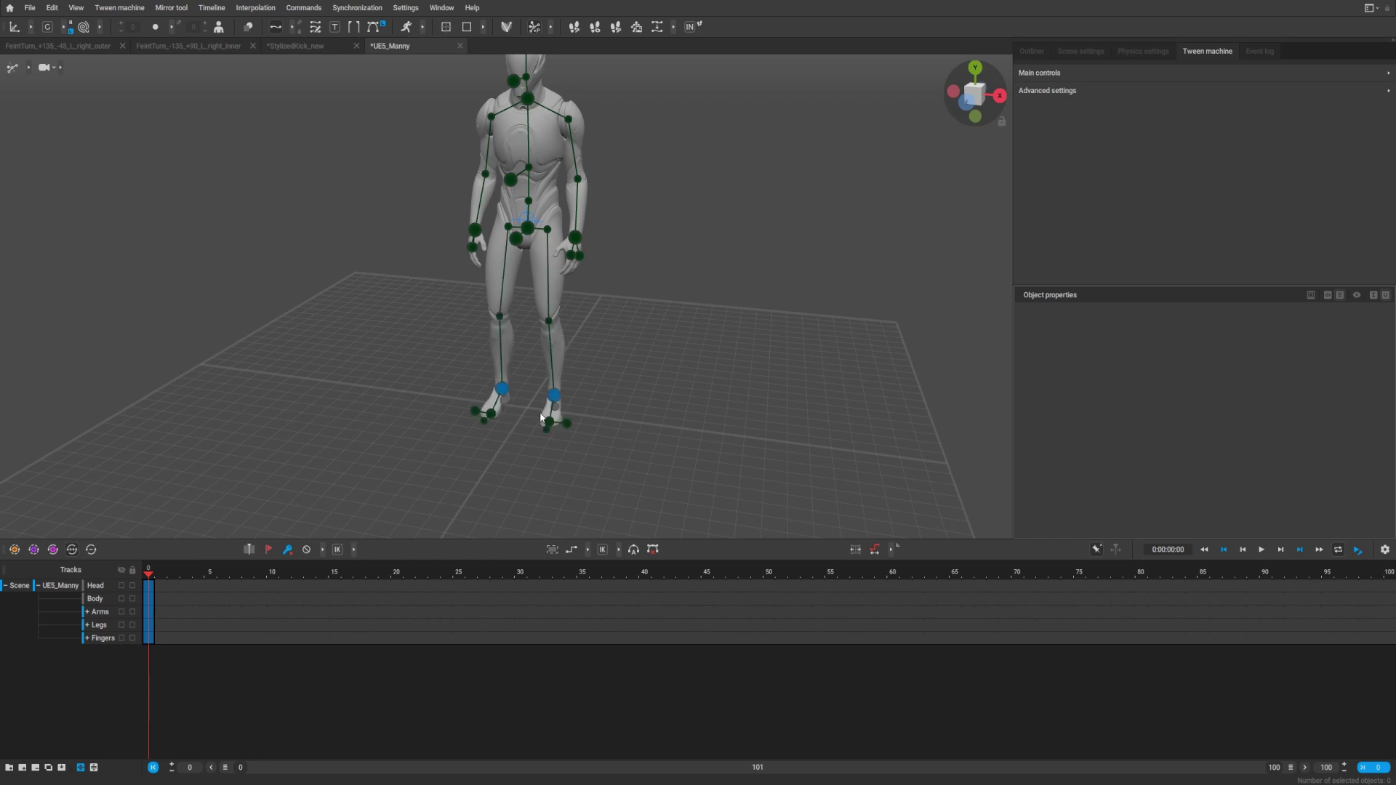
Hide and re-show the Arms and Body tracks, then hide the Head.
click(121, 612)
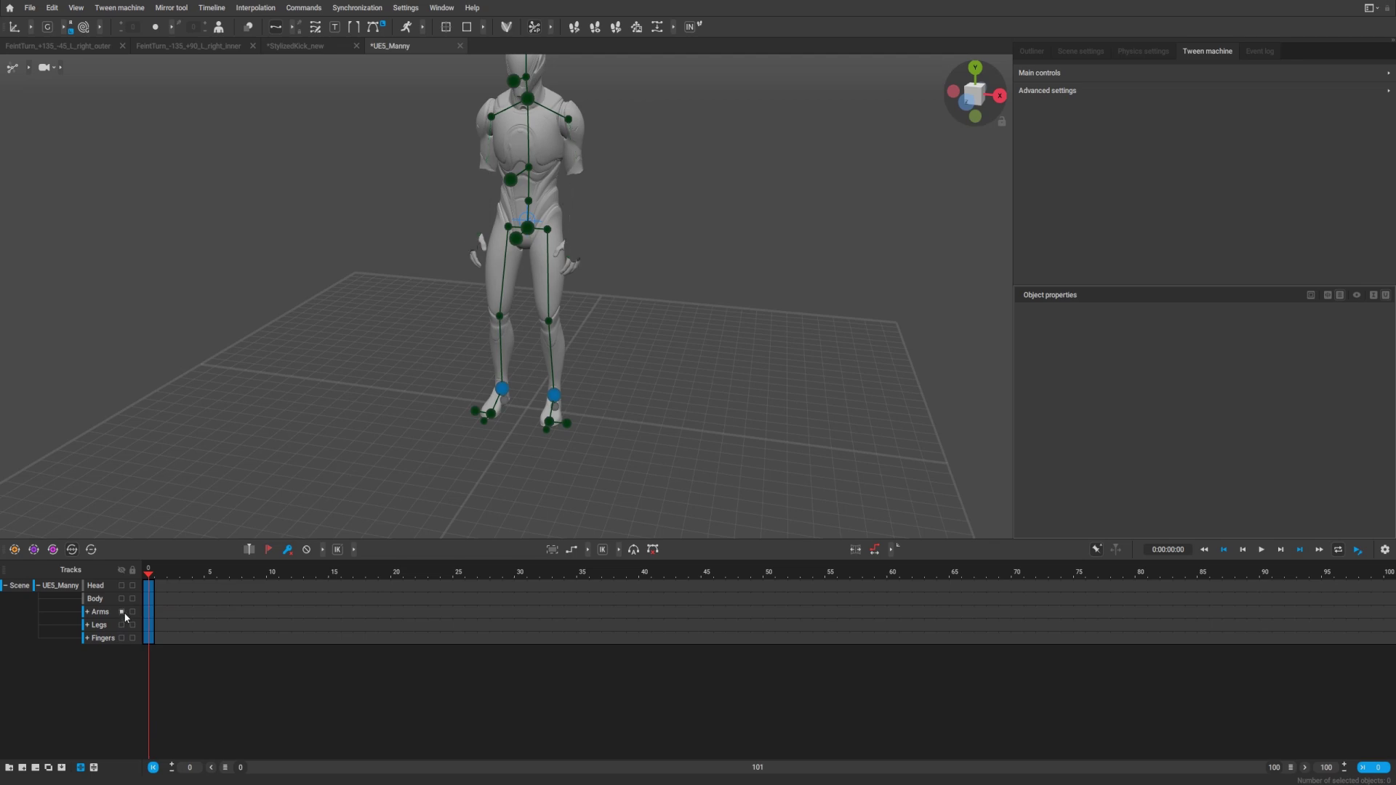
click(122, 613)
click(121, 599)
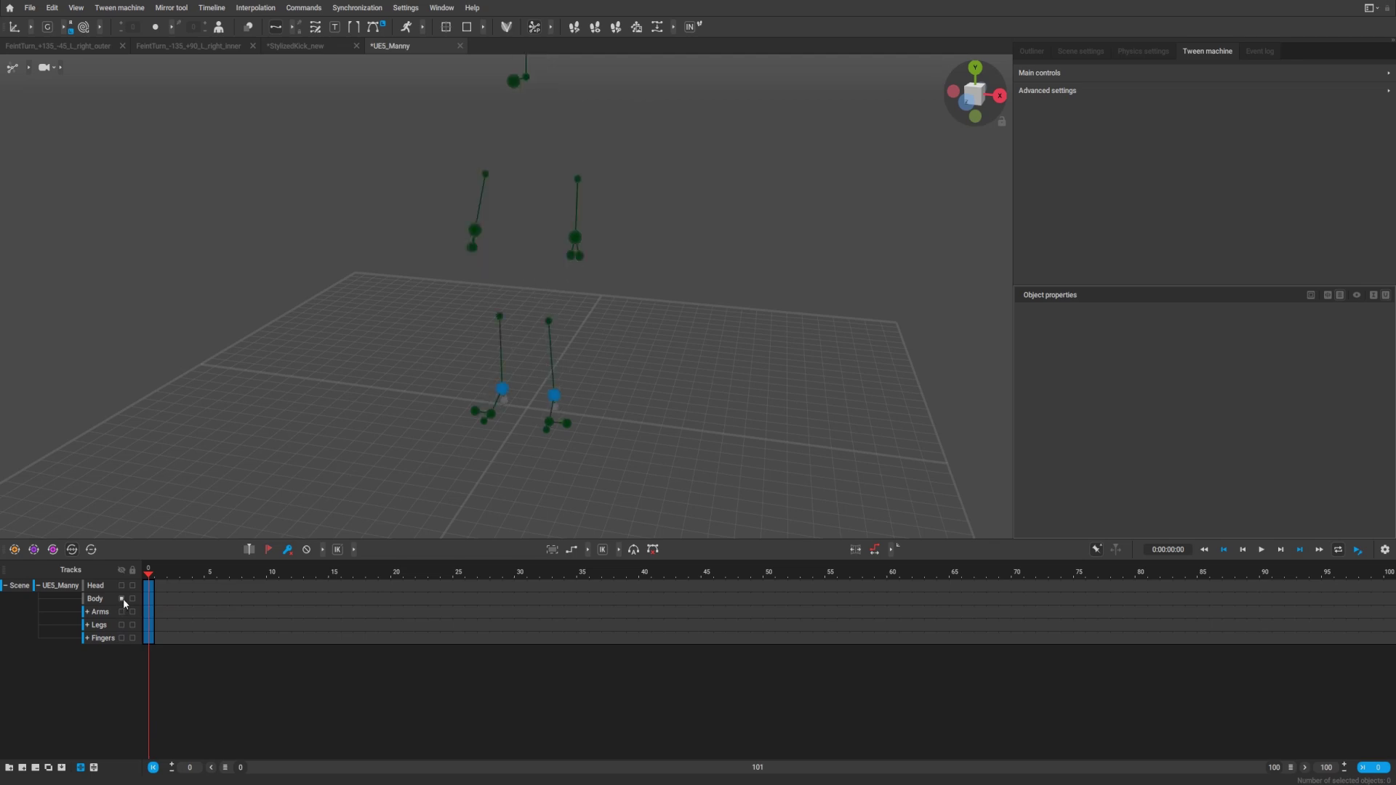
click(122, 599)
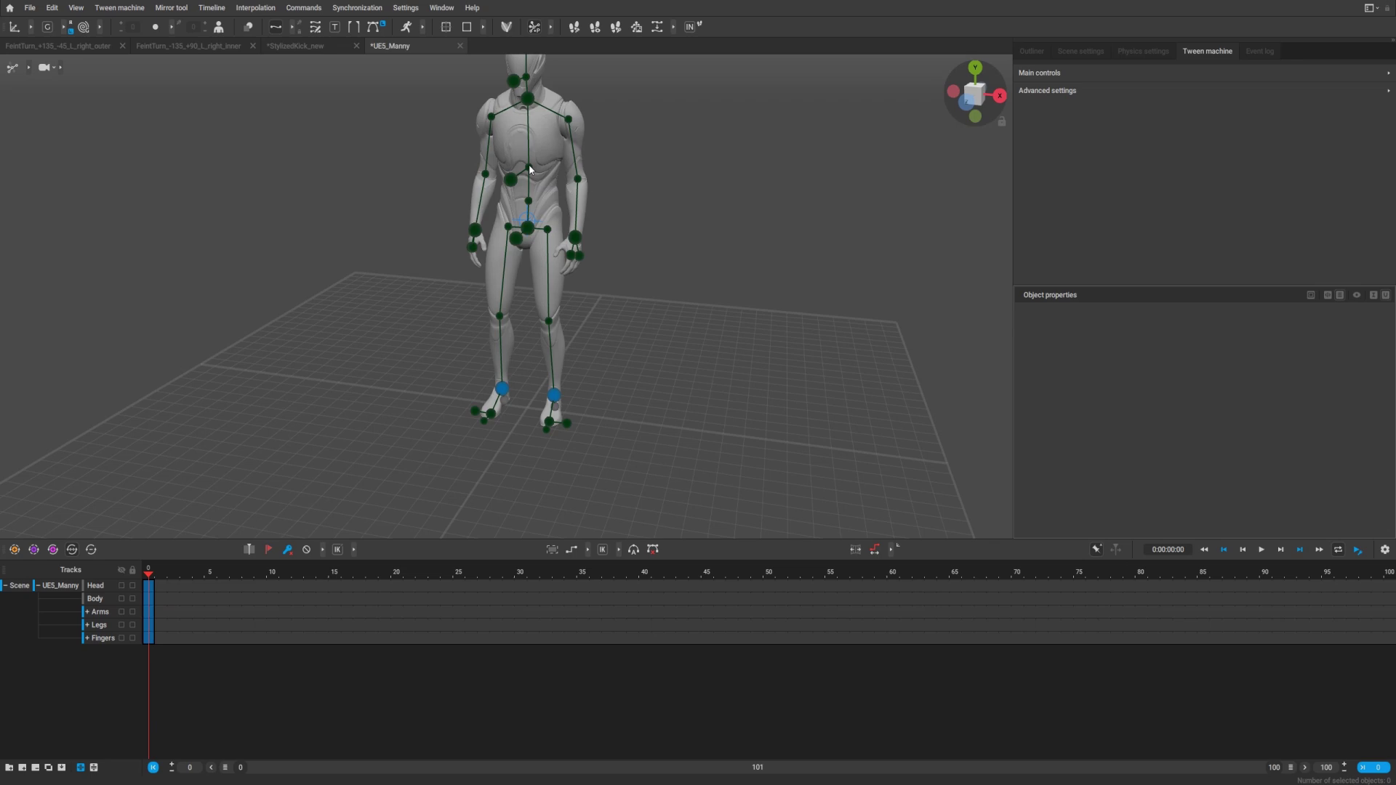
click(121, 586)
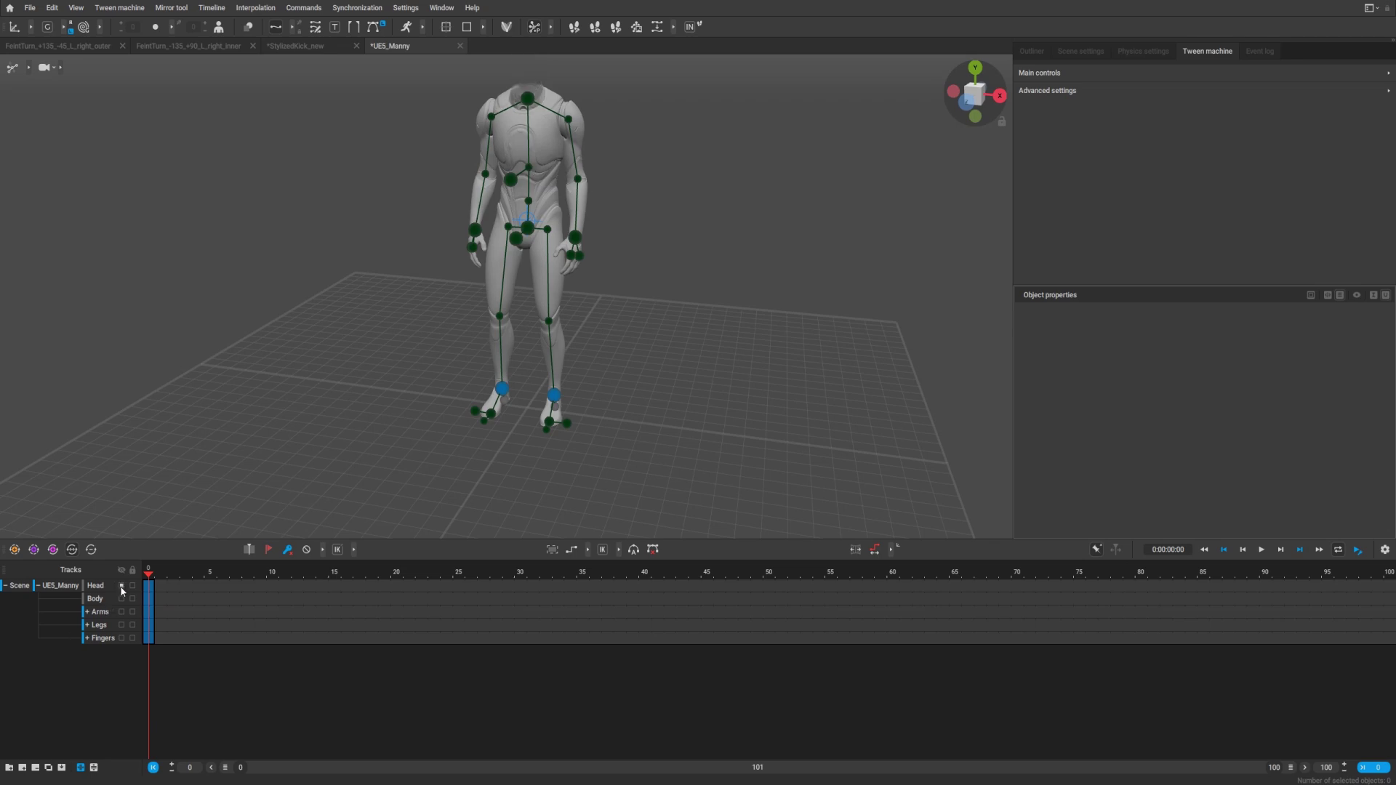
Show the head again and switch the rig display to simple joint points.
click(122, 586)
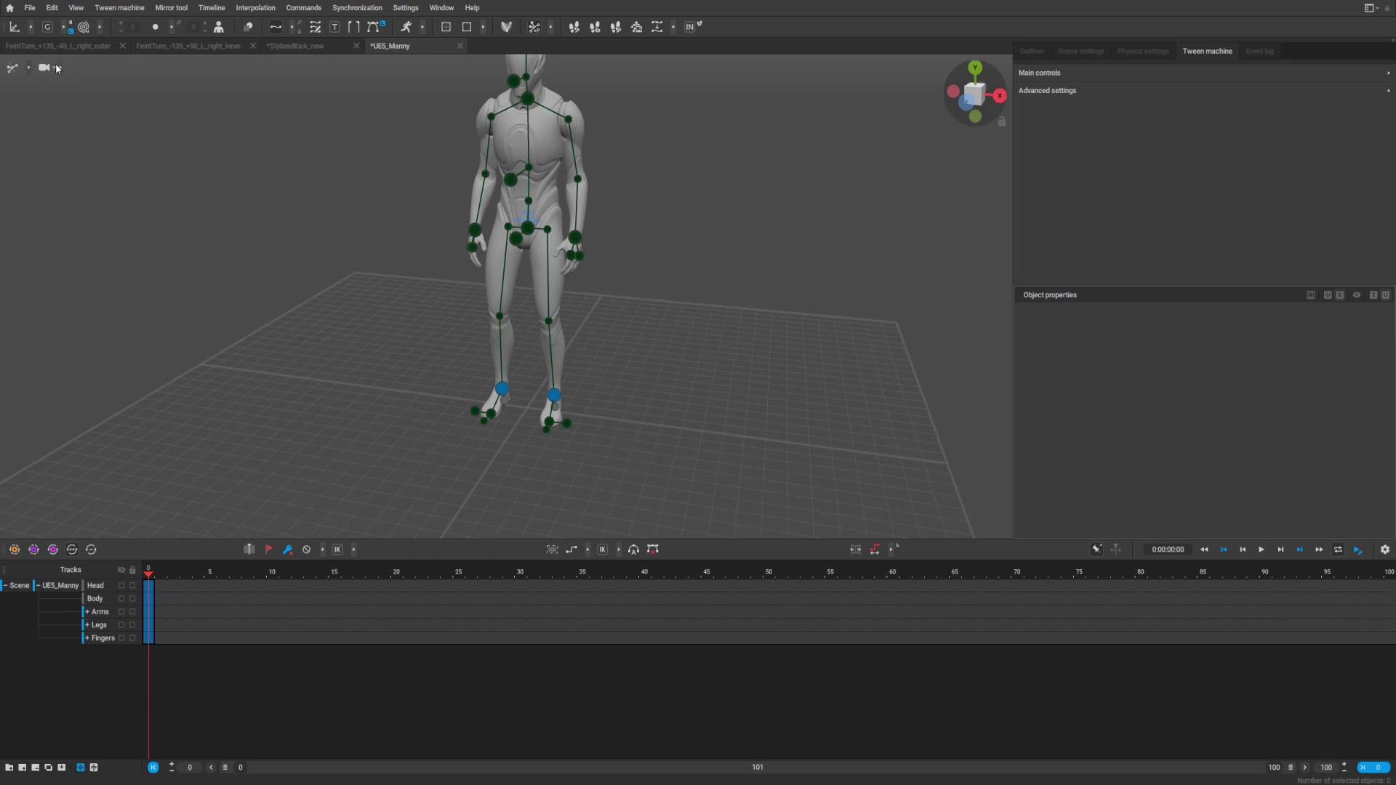
click(30, 69)
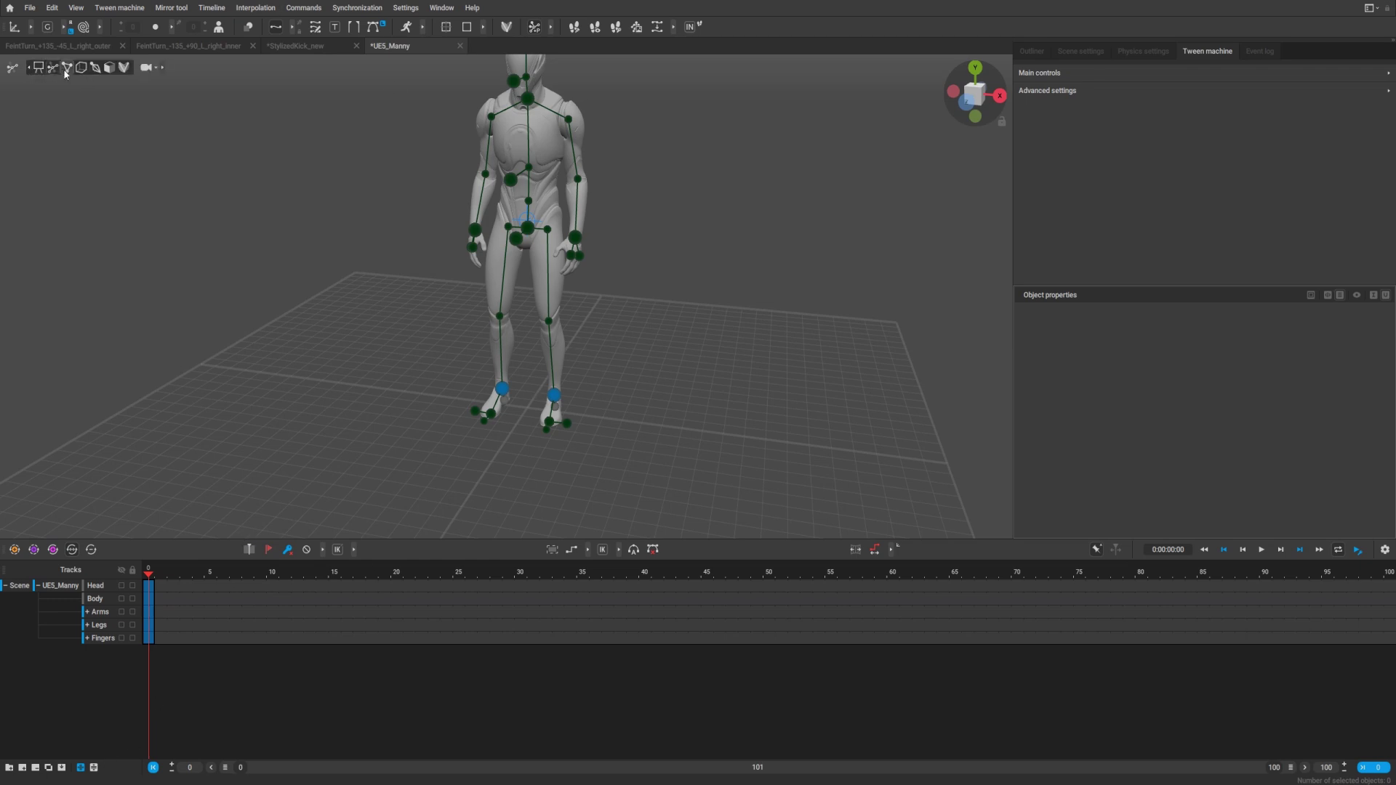
click(67, 67)
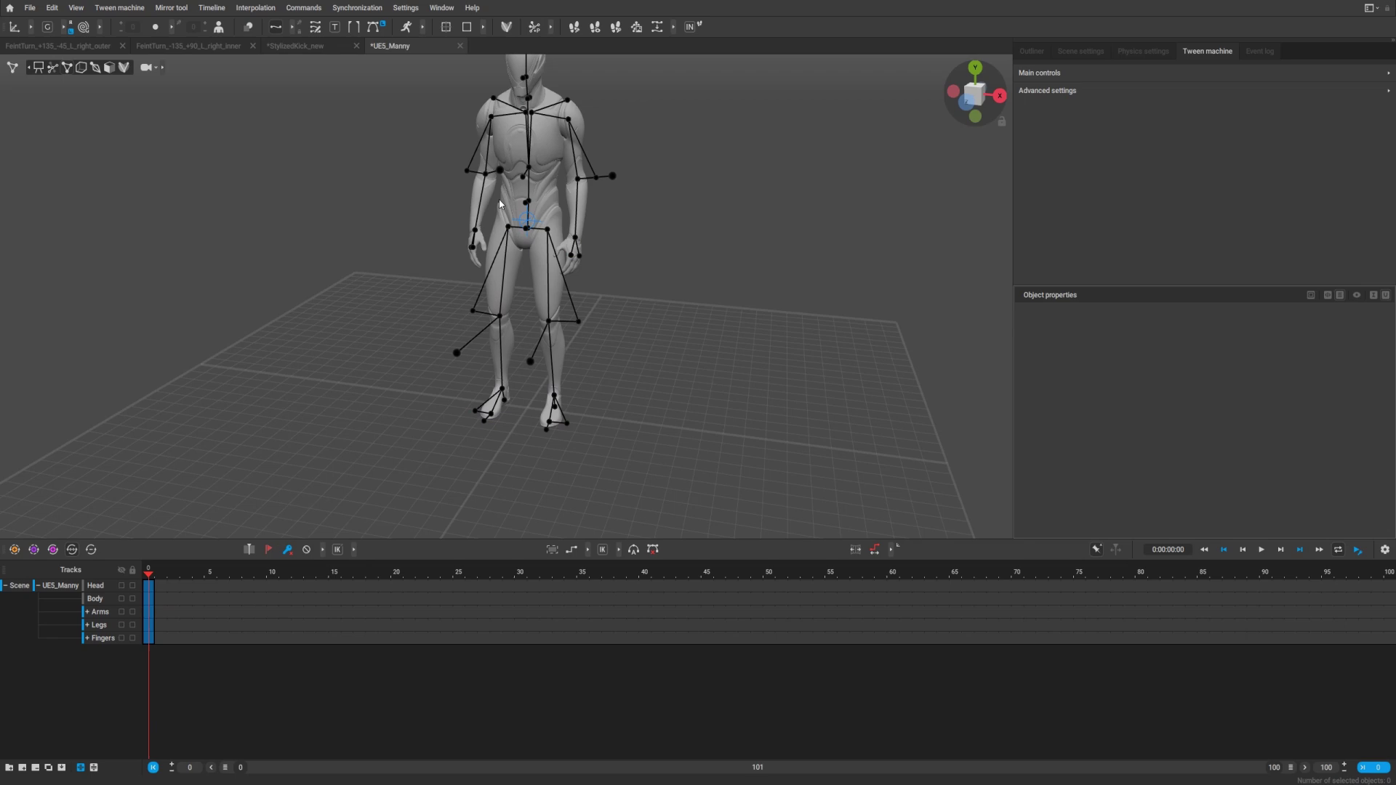
Select the pelvis joint point in the viewport.
click(539, 242)
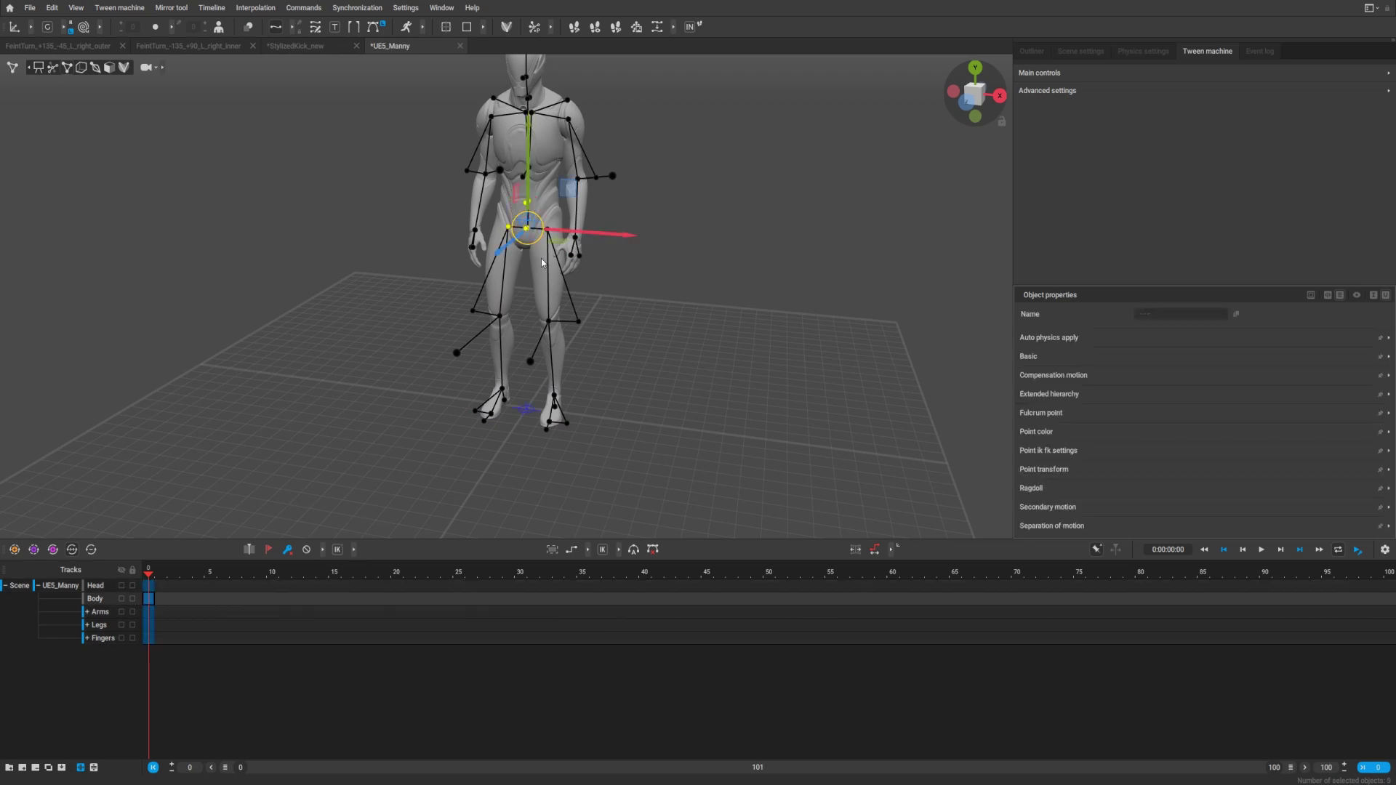
click(526, 256)
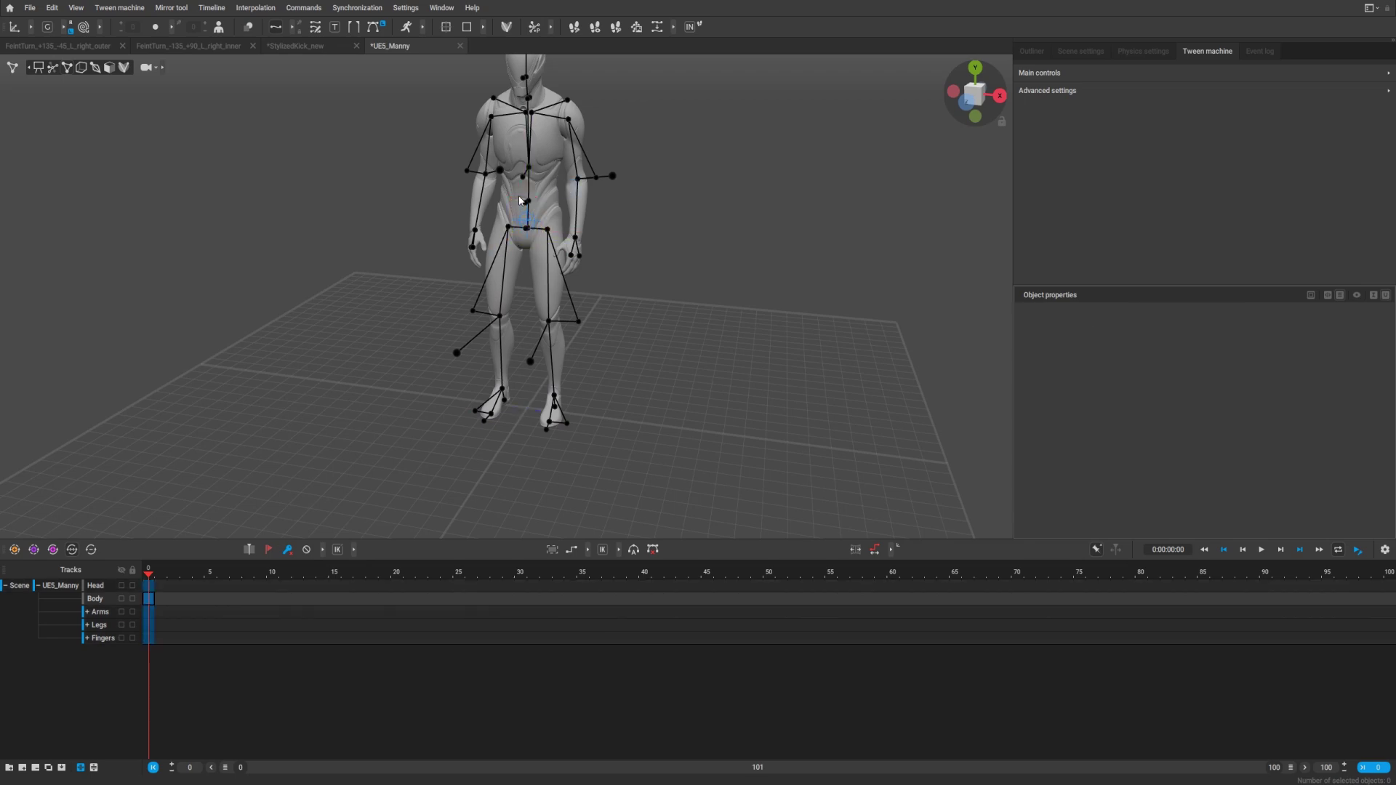
click(535, 240)
scroll(534, 243, up, 3)
scroll(536, 249, up, 3)
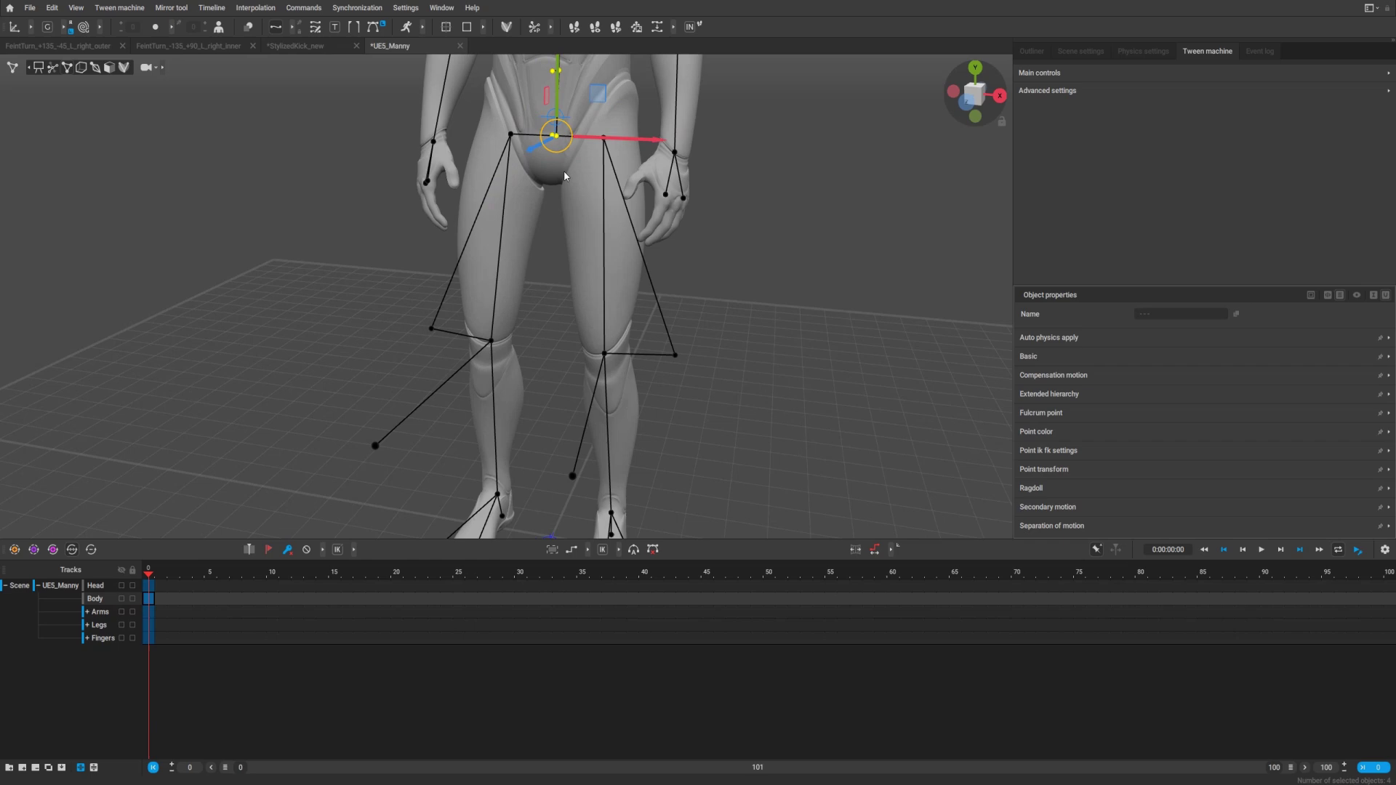
scroll(565, 170, down, 1)
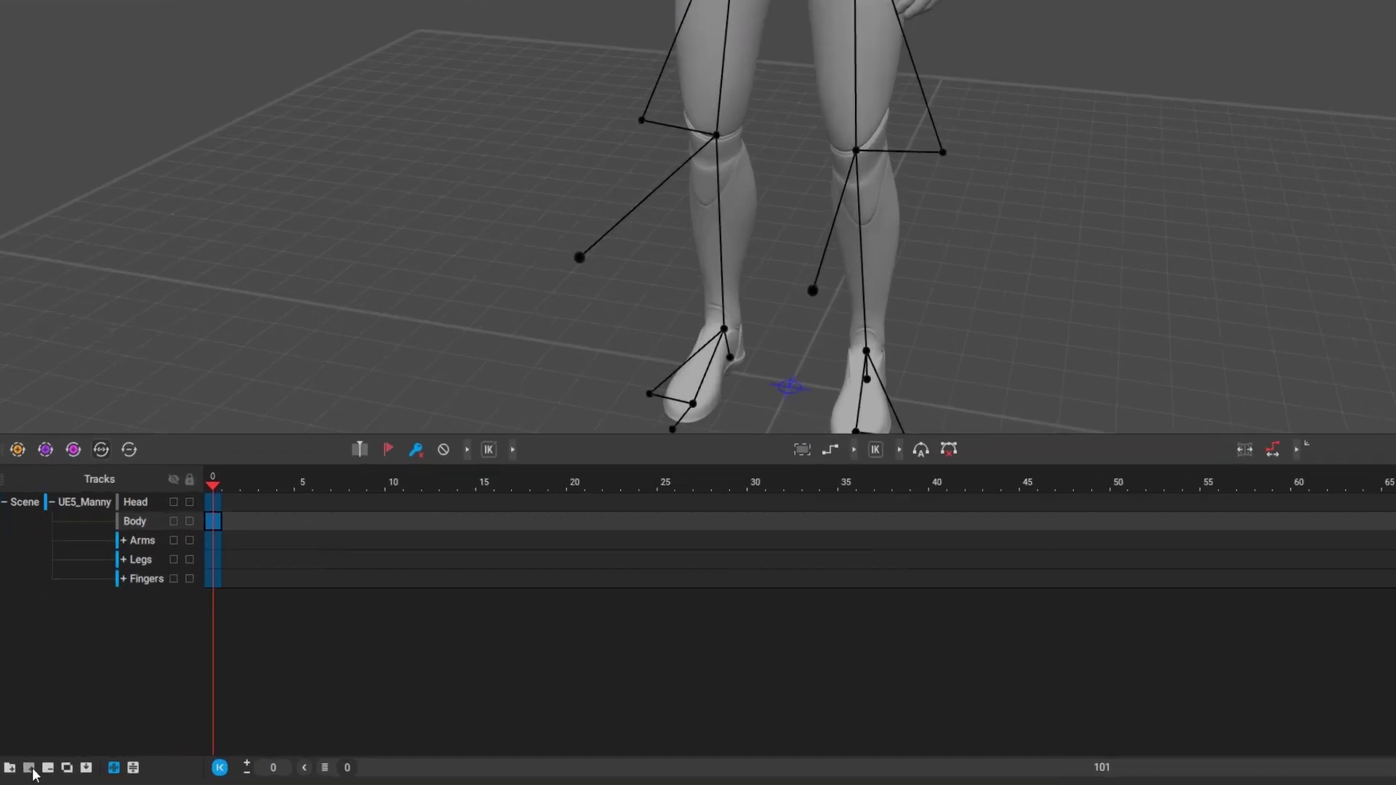
Create a Hips track from the selected pelvis and toggle its visibility to test it.
click(33, 769)
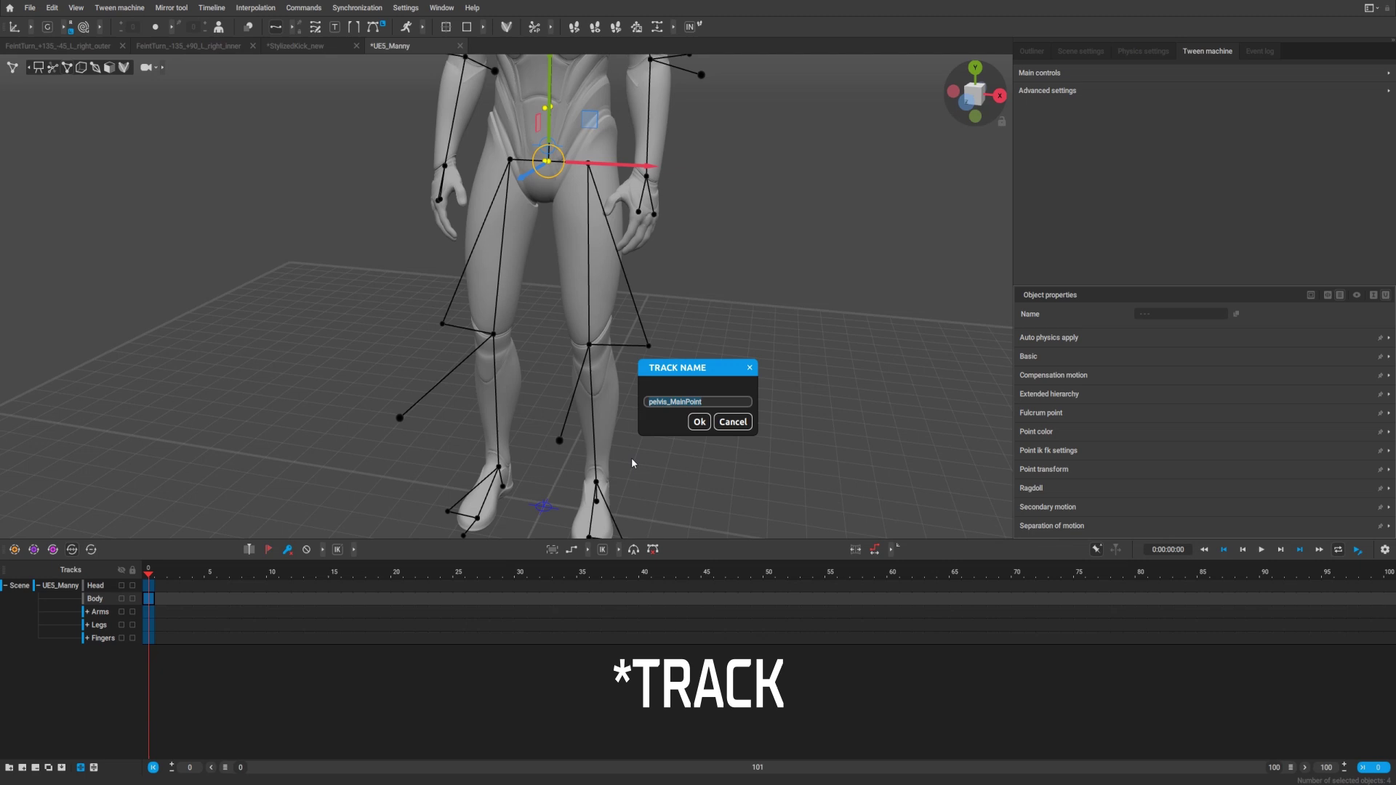
click(699, 423)
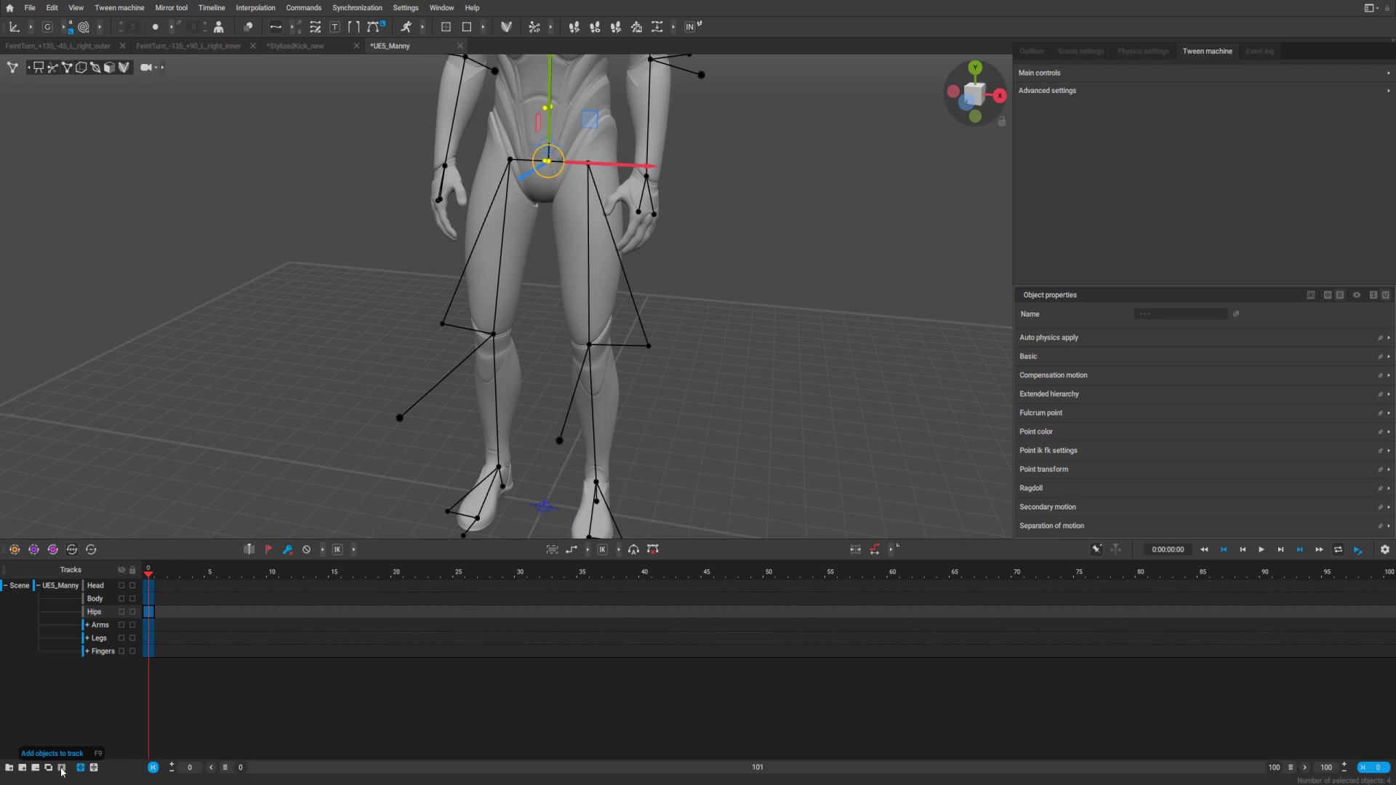
click(122, 612)
click(122, 612)
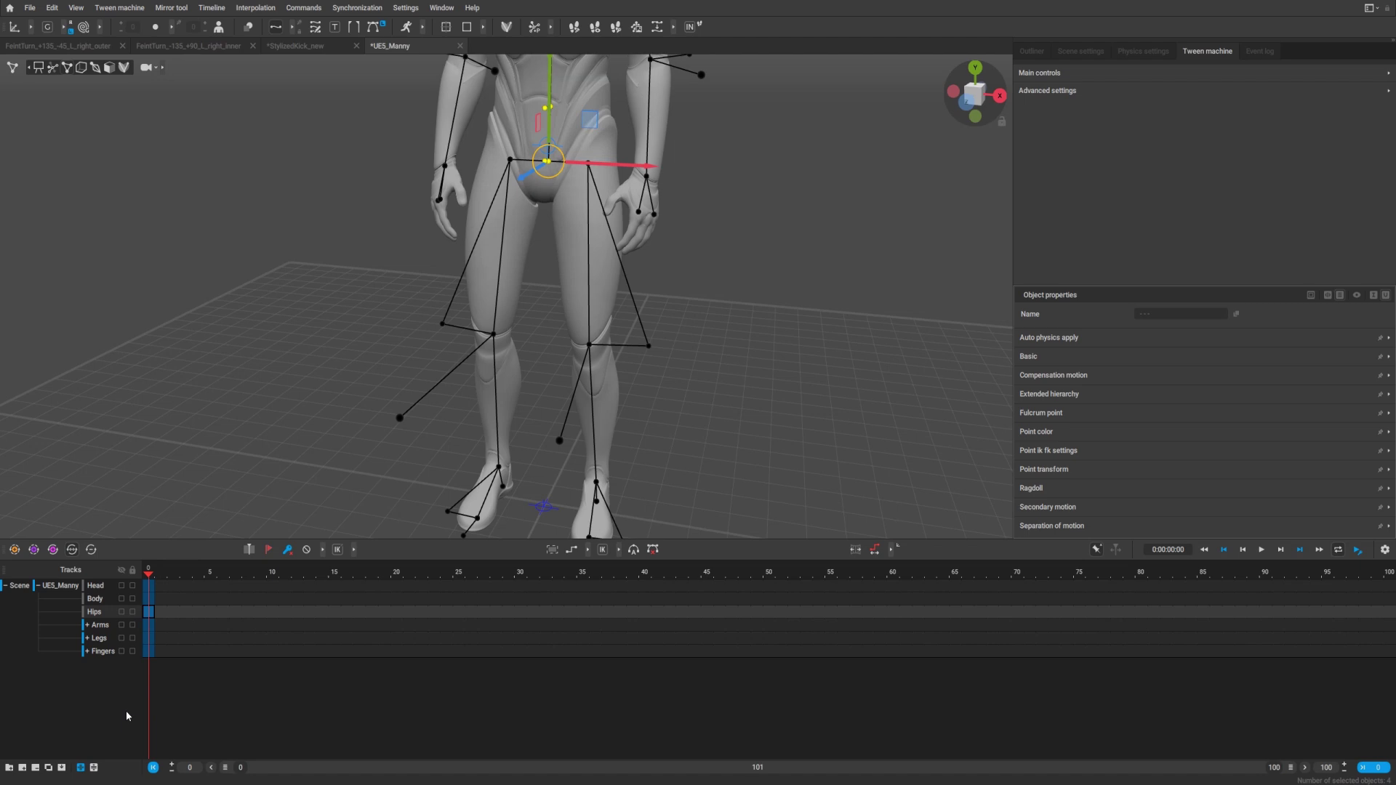
Box-select the spine, chest and shoulder joints and show their transform handles.
scroll(496, 294, down, 5)
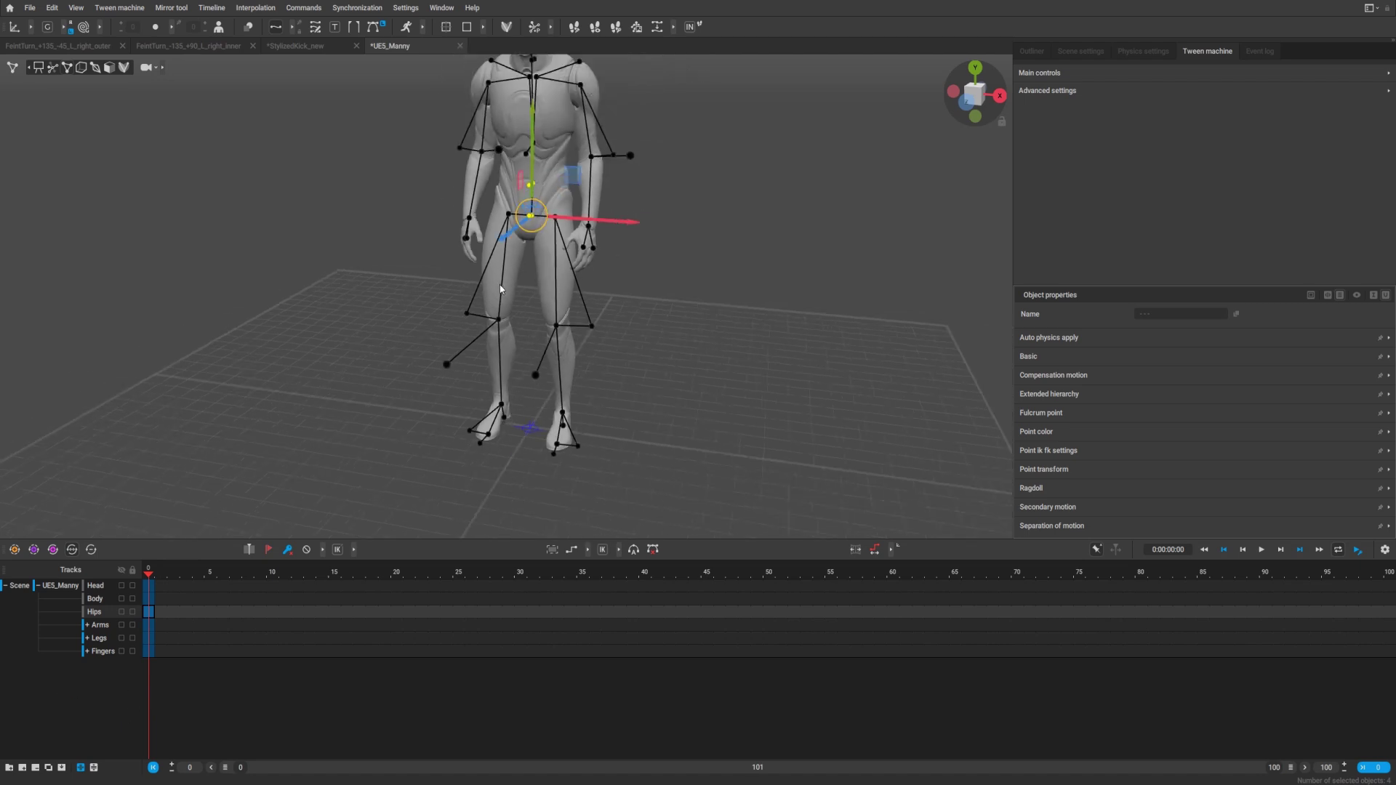
drag(519, 64, 549, 167)
drag(591, 61, 574, 65)
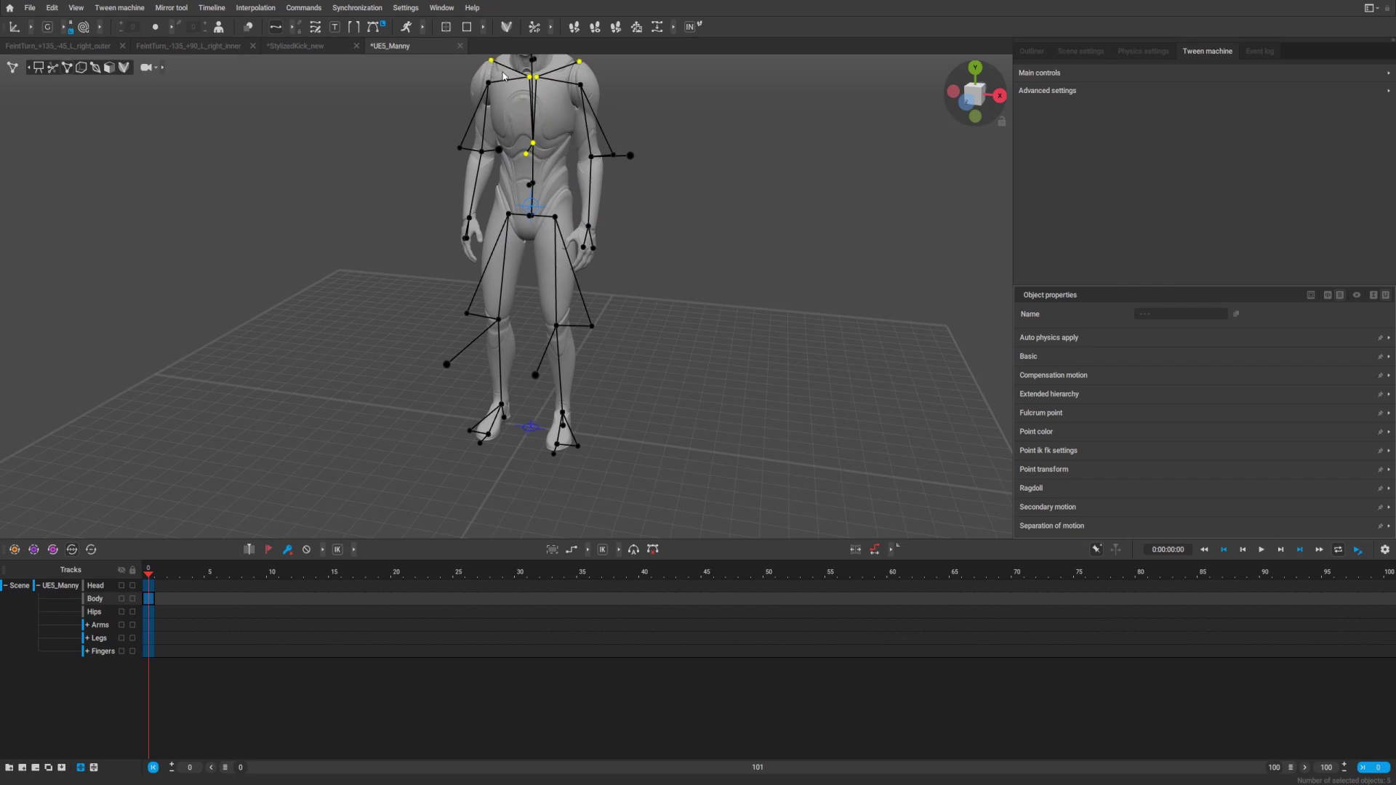
key(w)
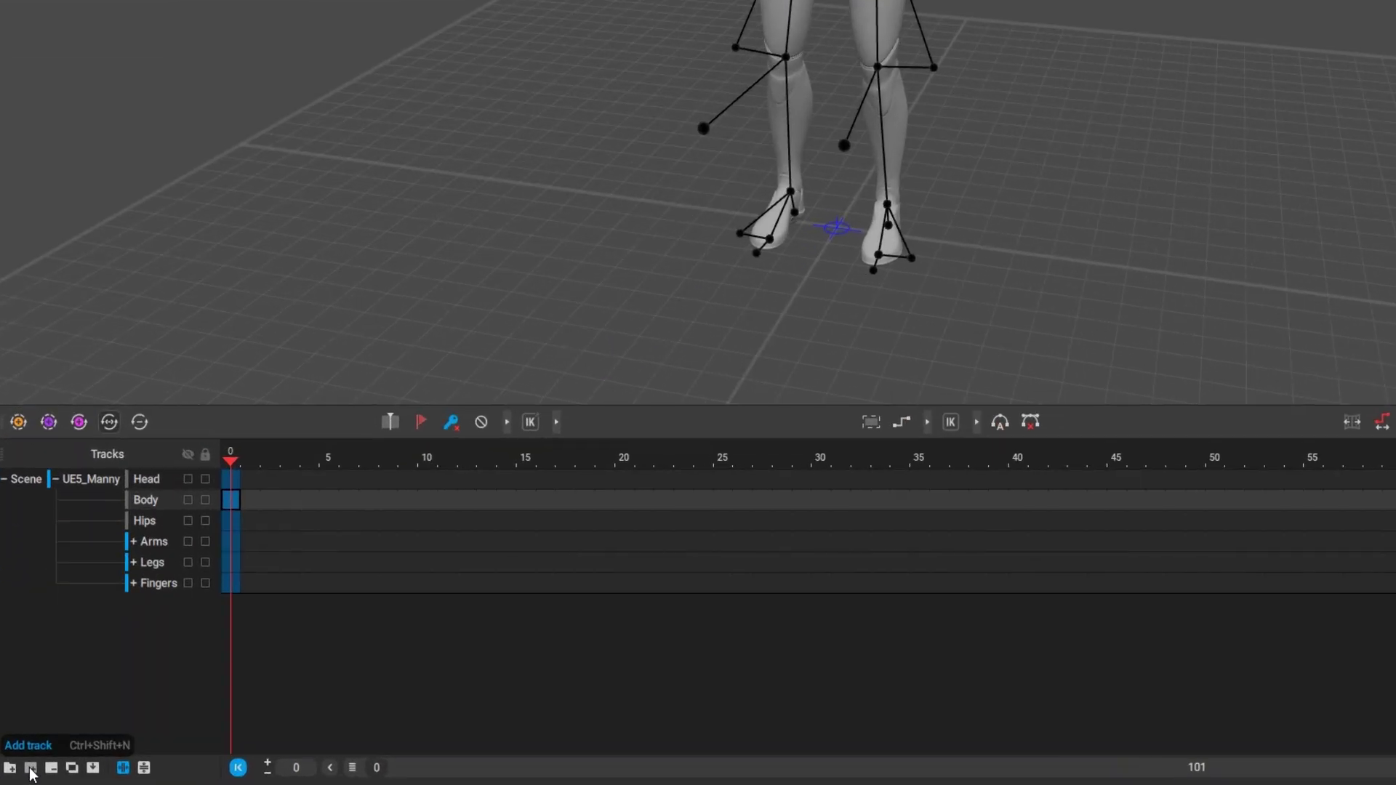
Create a Torso track from the selected joints and select it.
click(31, 768)
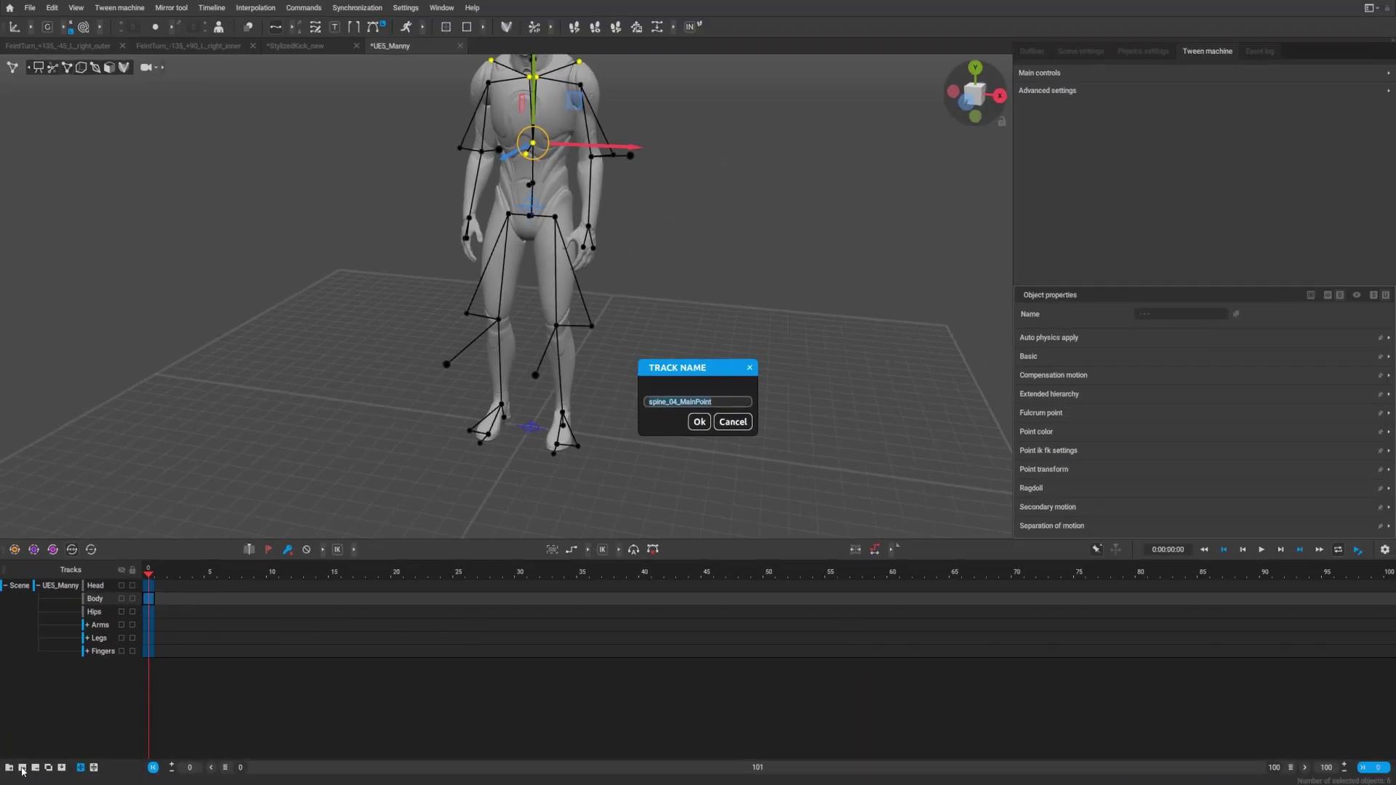
text(T)
text(por)
click(699, 421)
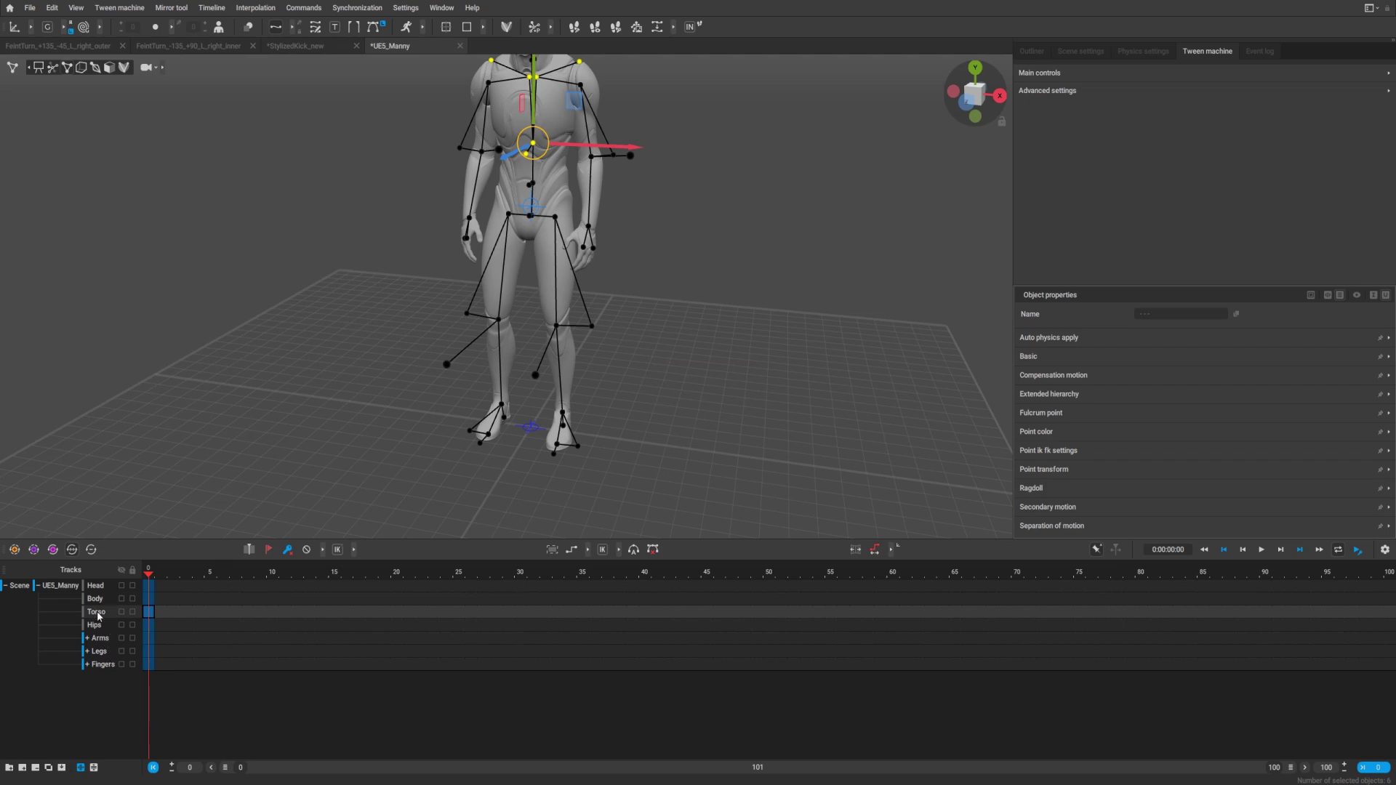
click(97, 611)
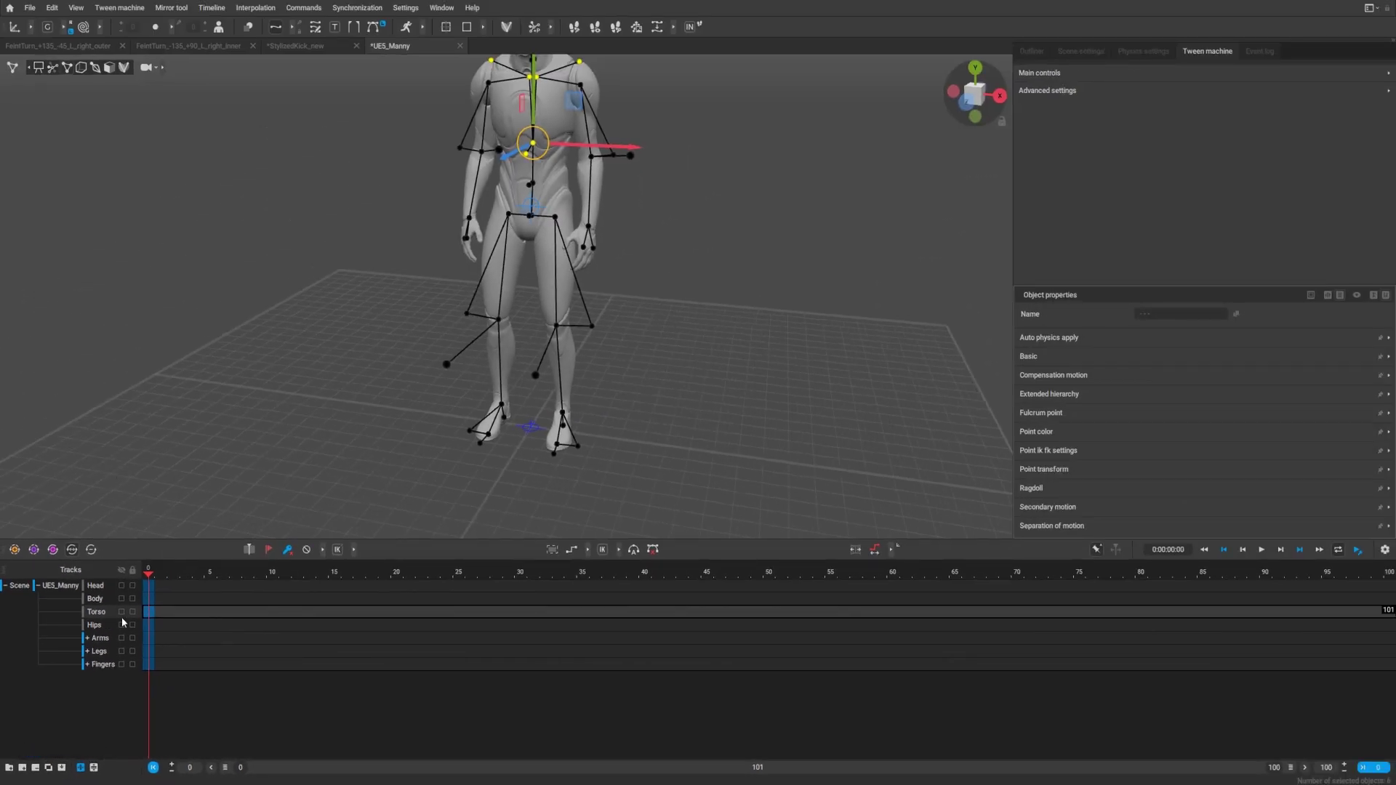
Toggle the Torso track's visibility off and on, then hide the Arms track.
click(121, 613)
click(121, 612)
click(121, 639)
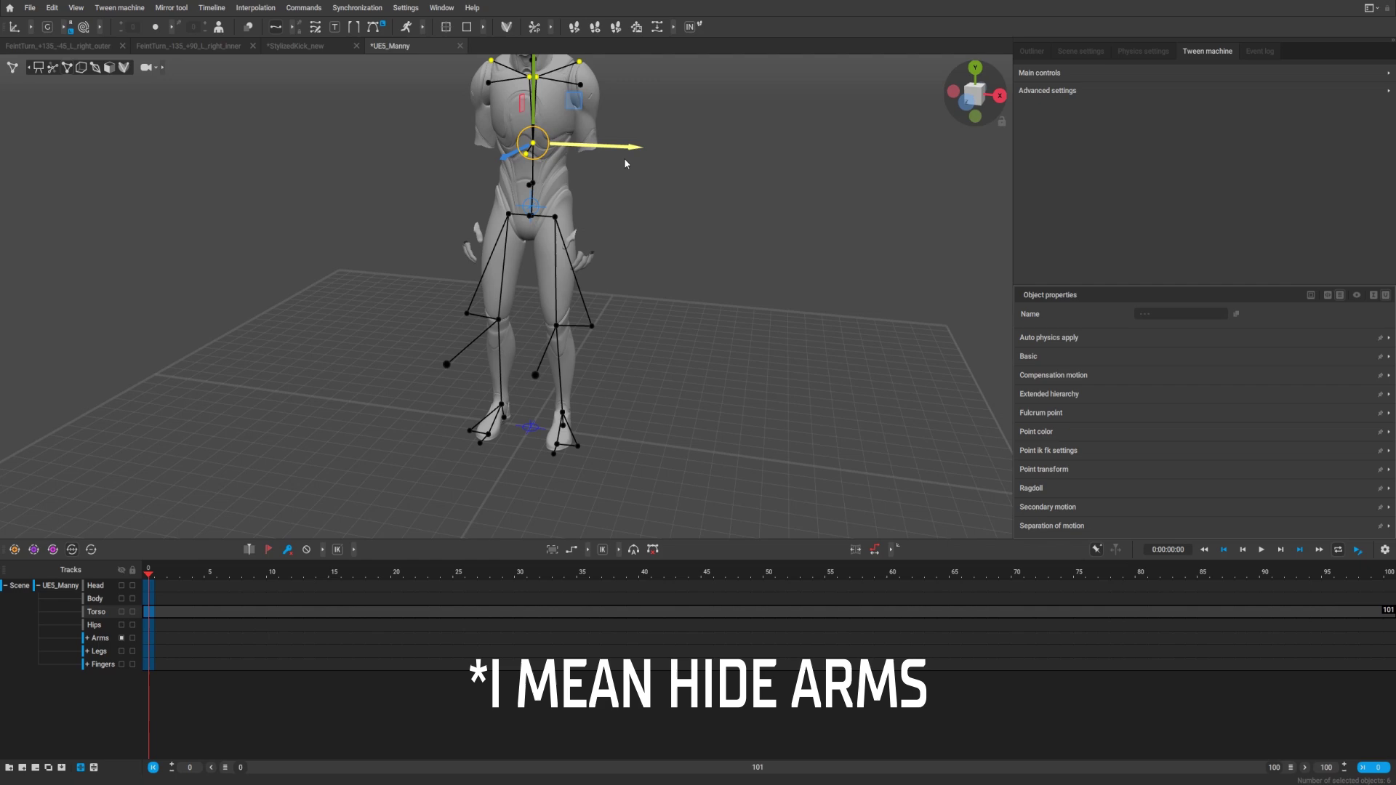
Switch the viewport to wireframe rig display.
click(95, 68)
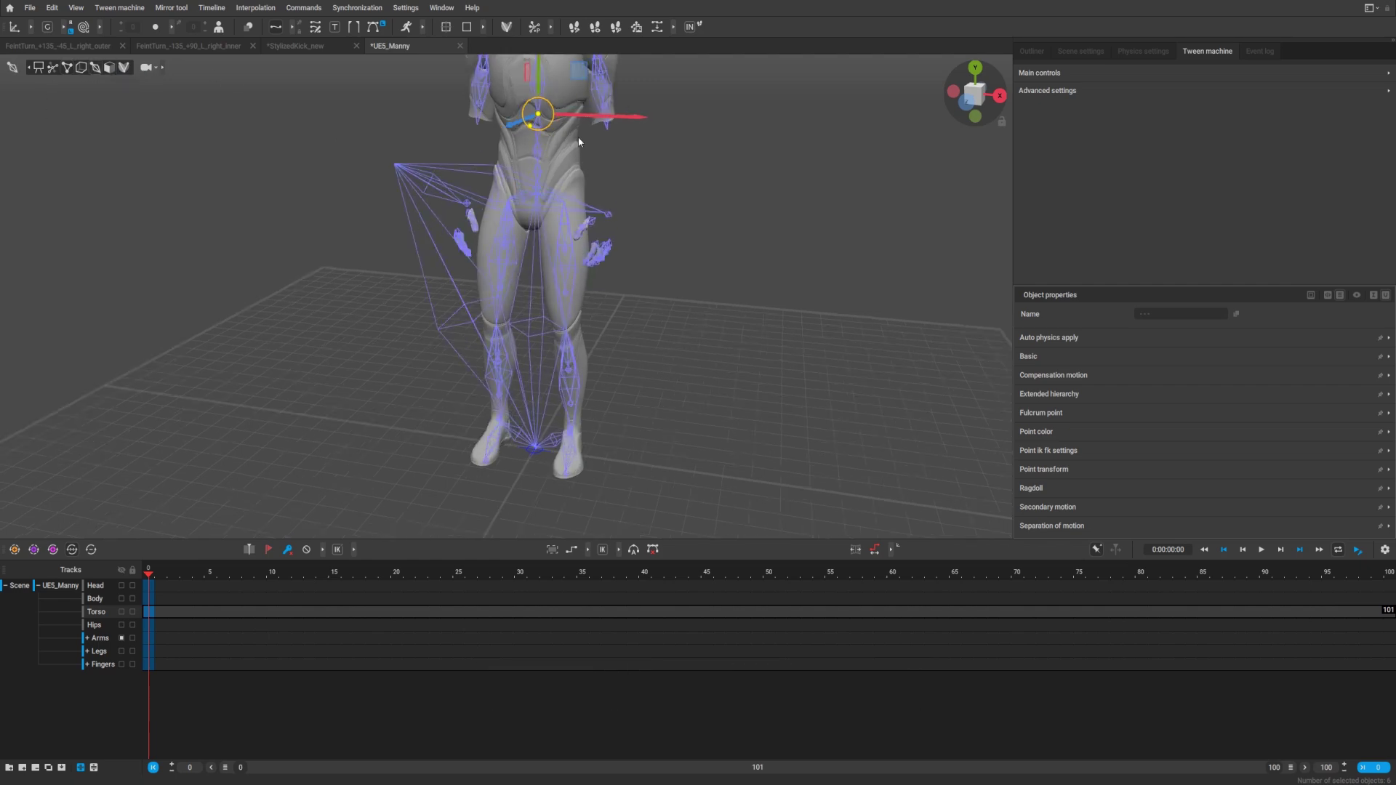
scroll(620, 321, down, 4)
scroll(613, 302, up, 6)
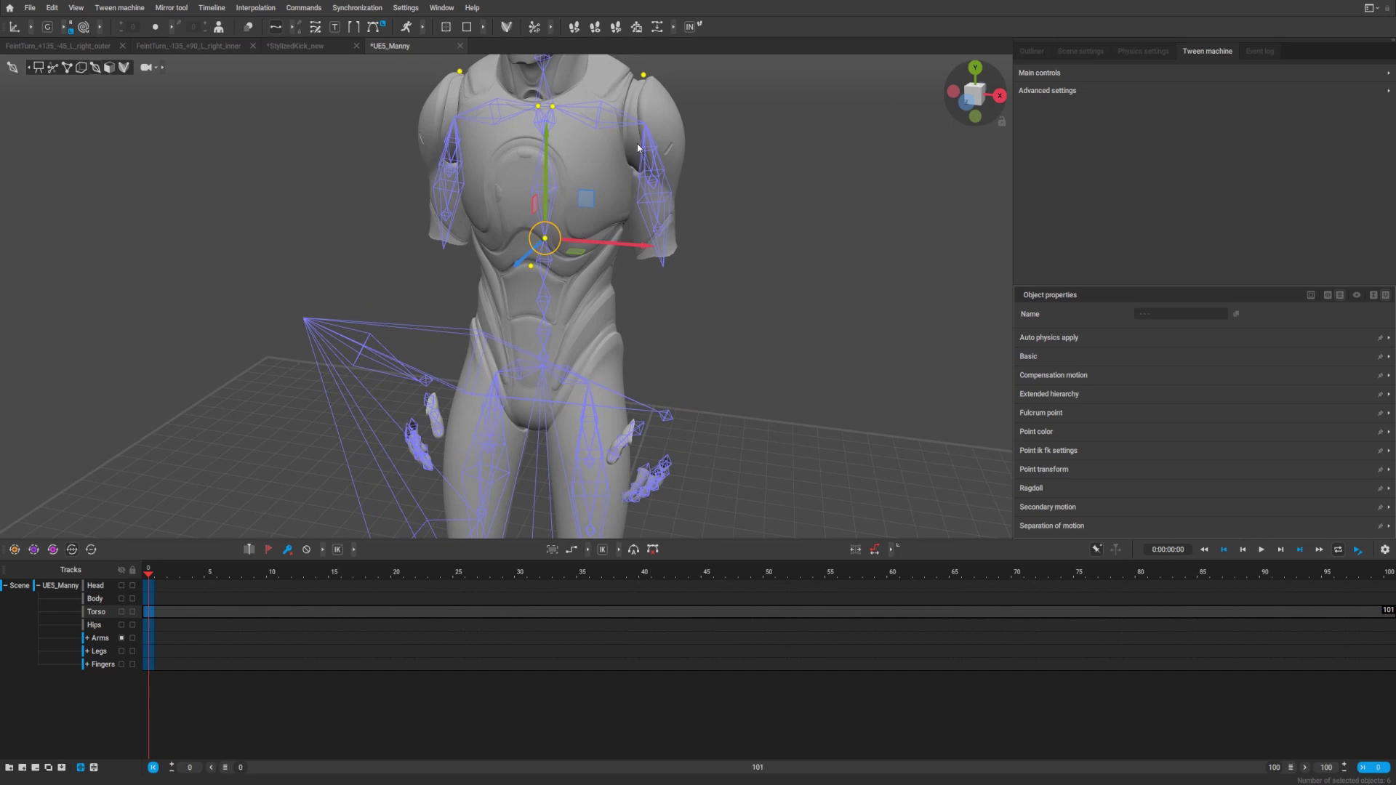
Box-select the left upper-arm bones and add them to the Arm_L track under Arms.
drag(638, 148, 701, 261)
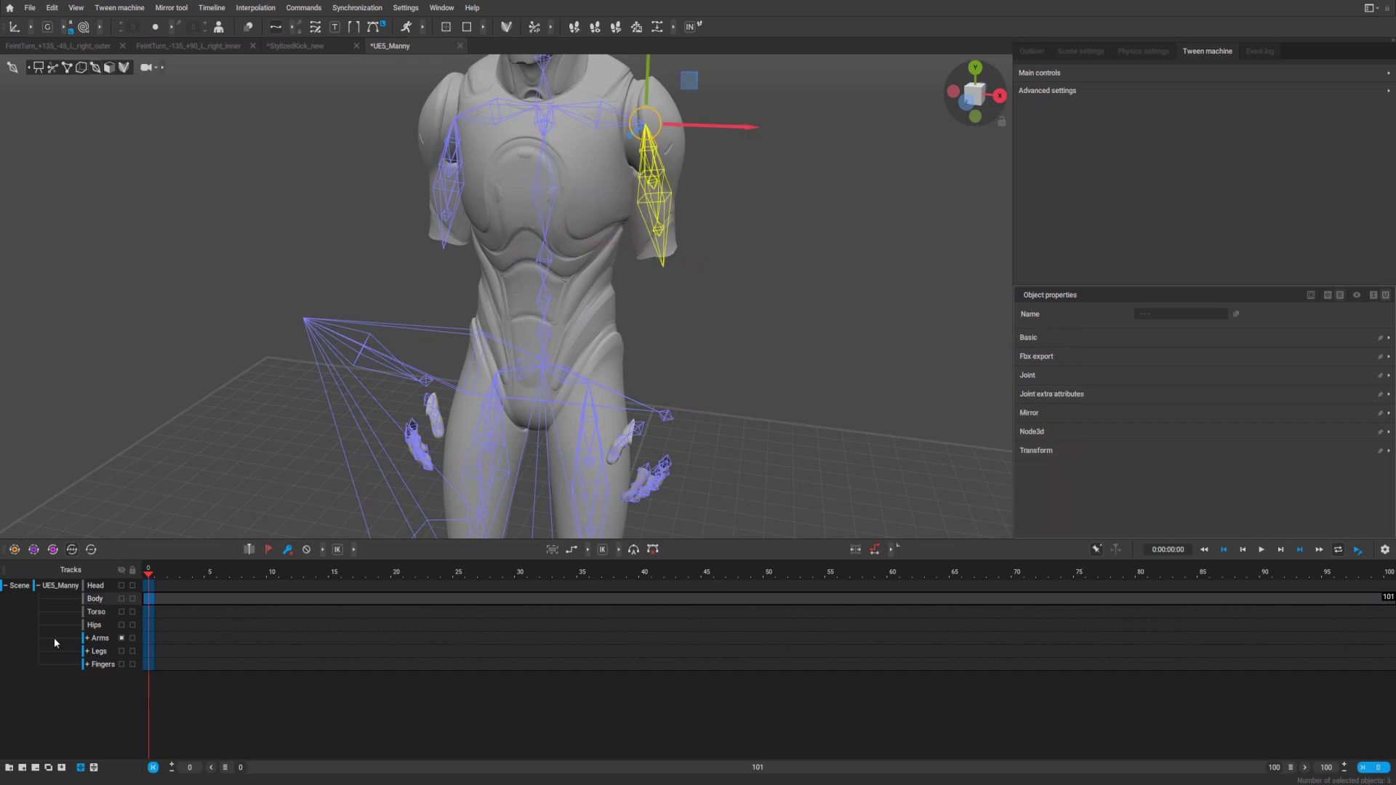
click(87, 638)
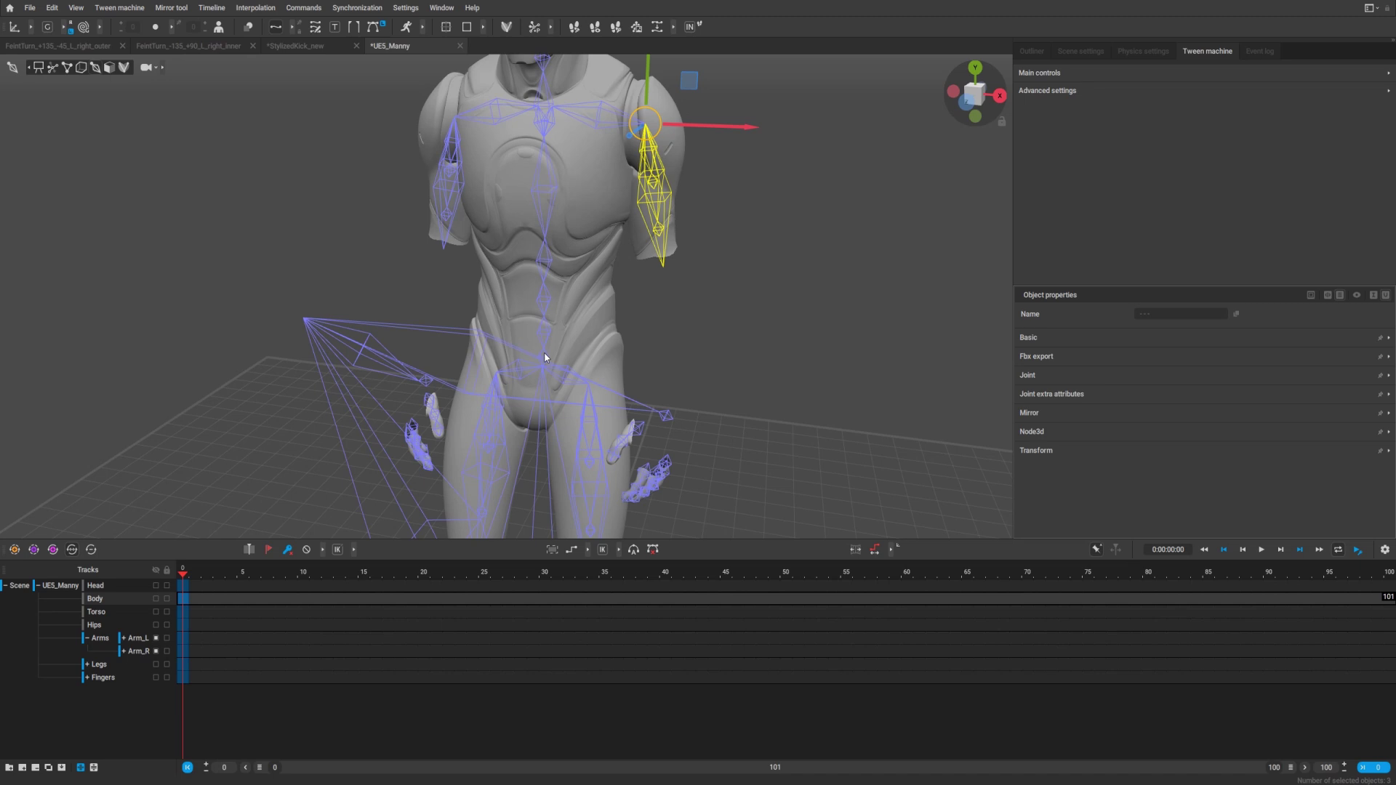
click(124, 638)
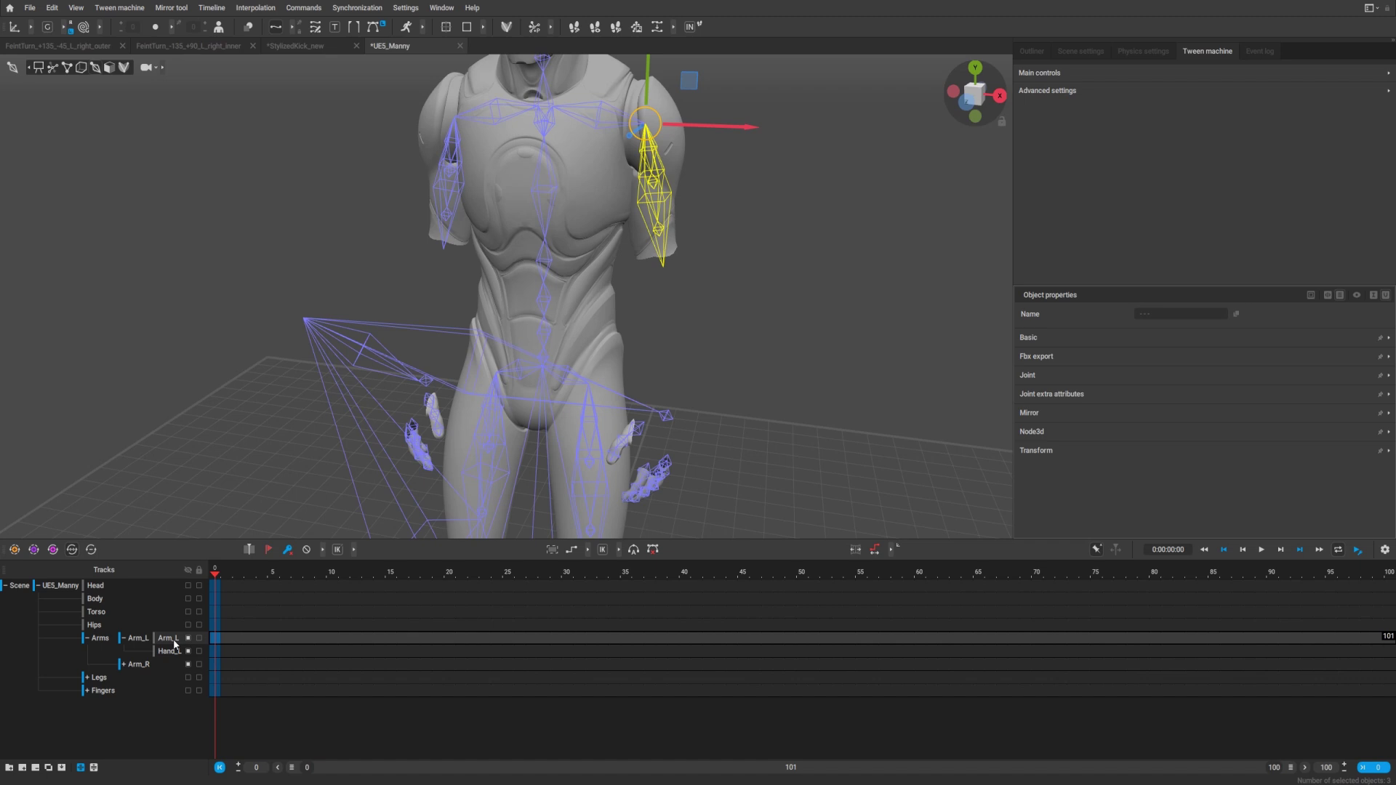
click(61, 769)
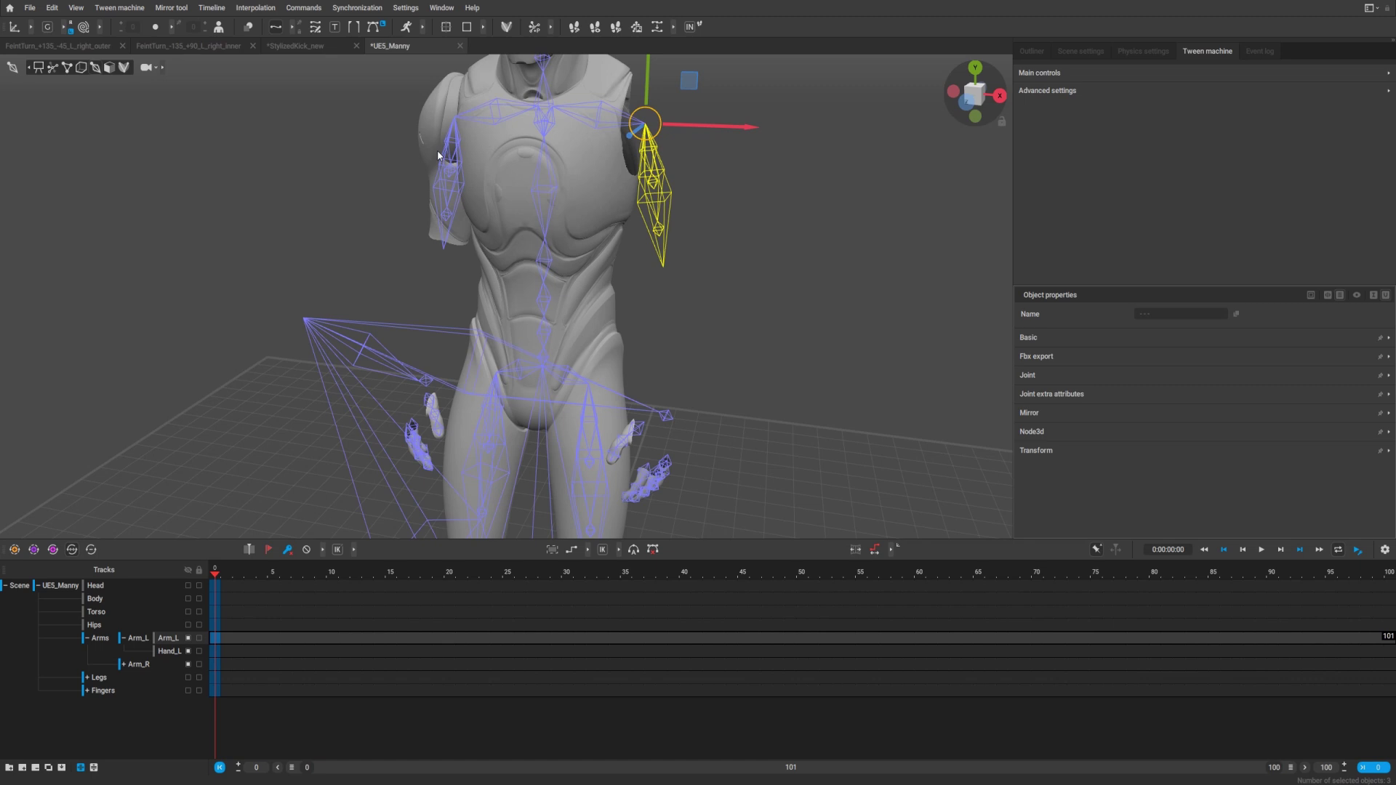
Select the other arm's upper-arm bones, expand Arm_R and select its track, then pick the pelvis.
click(464, 235)
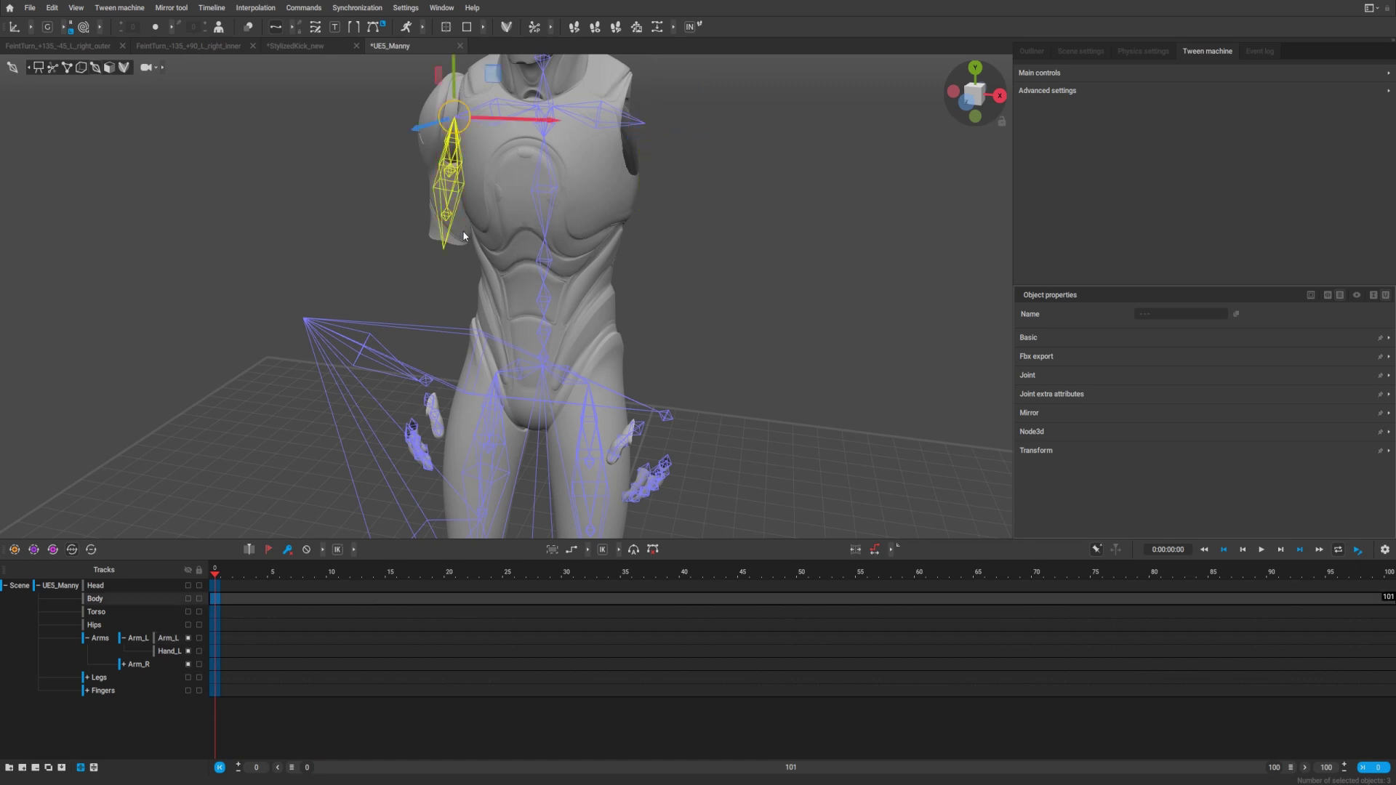
click(124, 664)
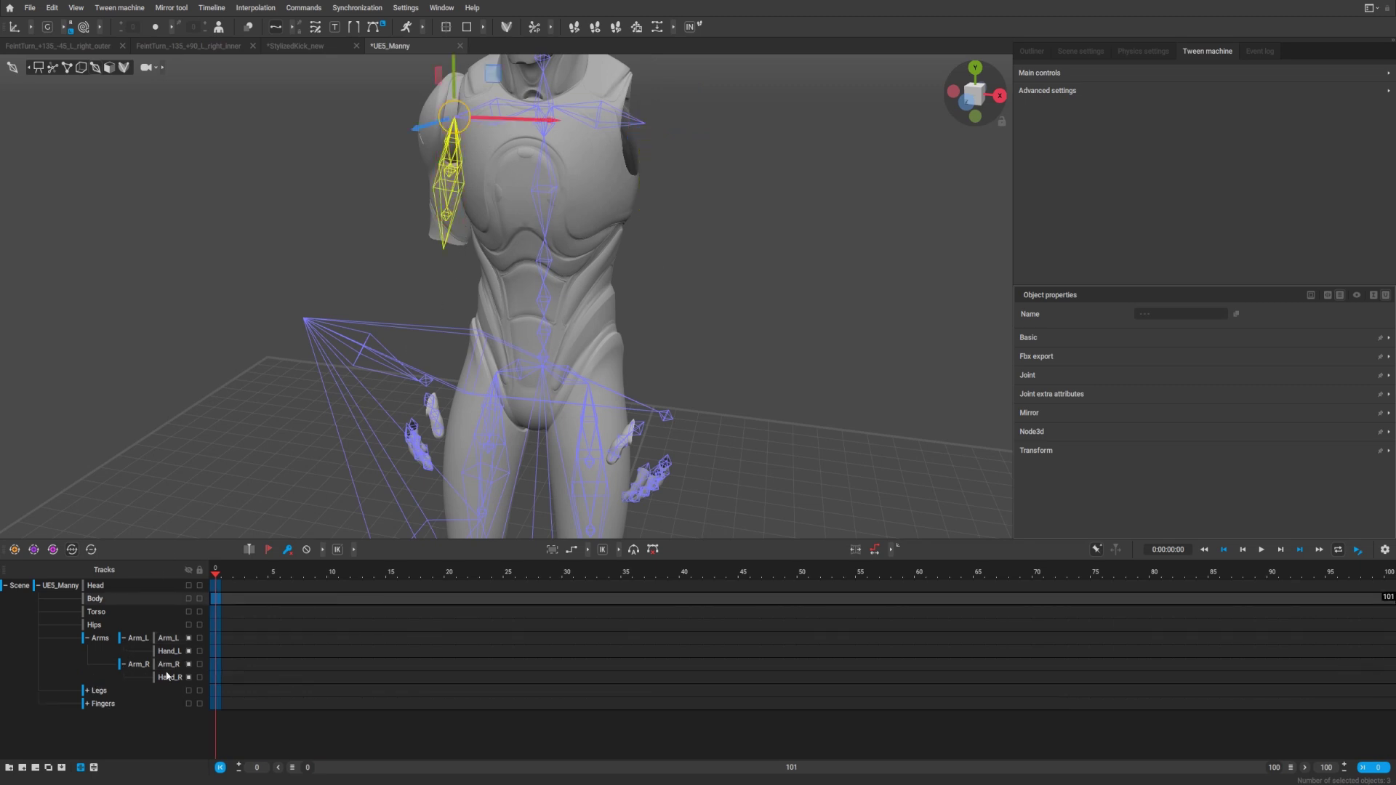
click(171, 665)
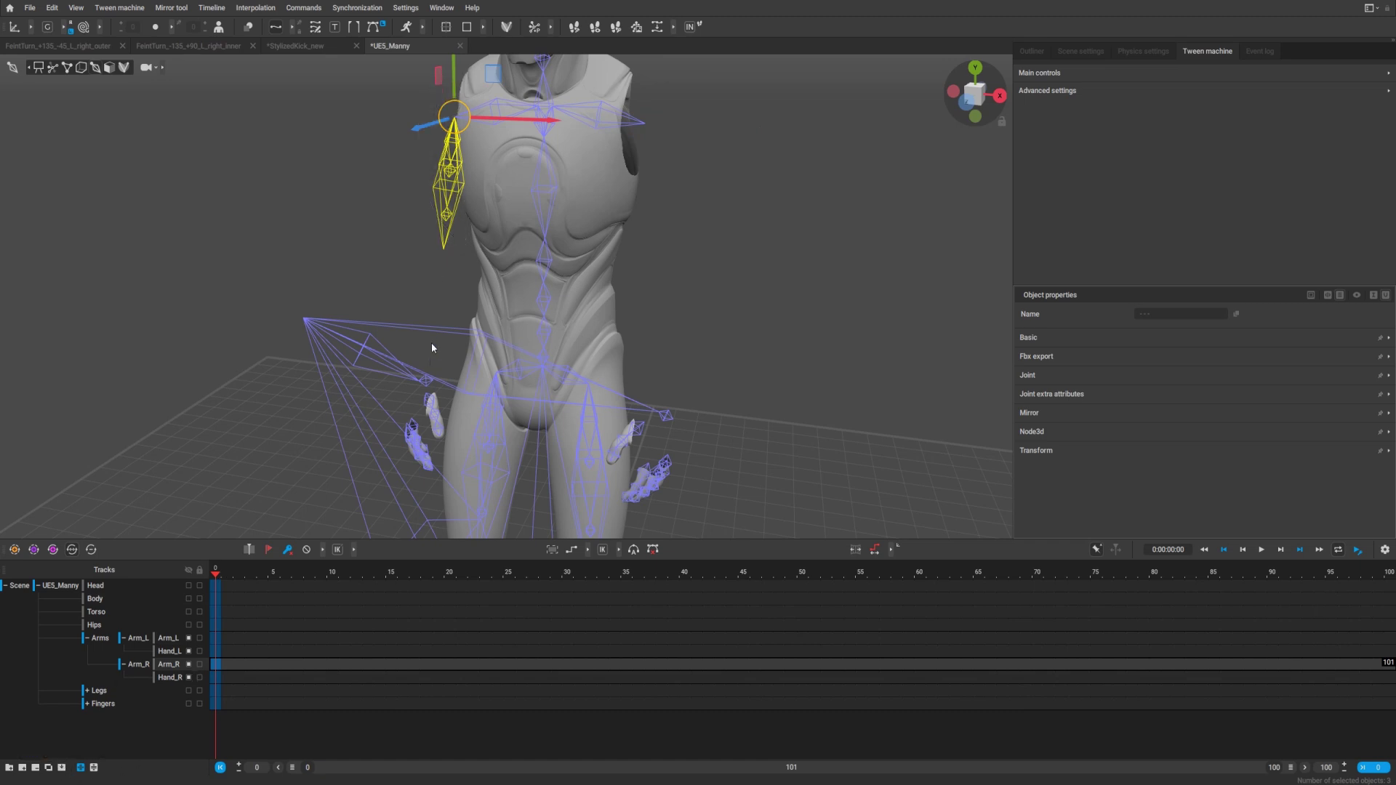
scroll(450, 367, down, 3)
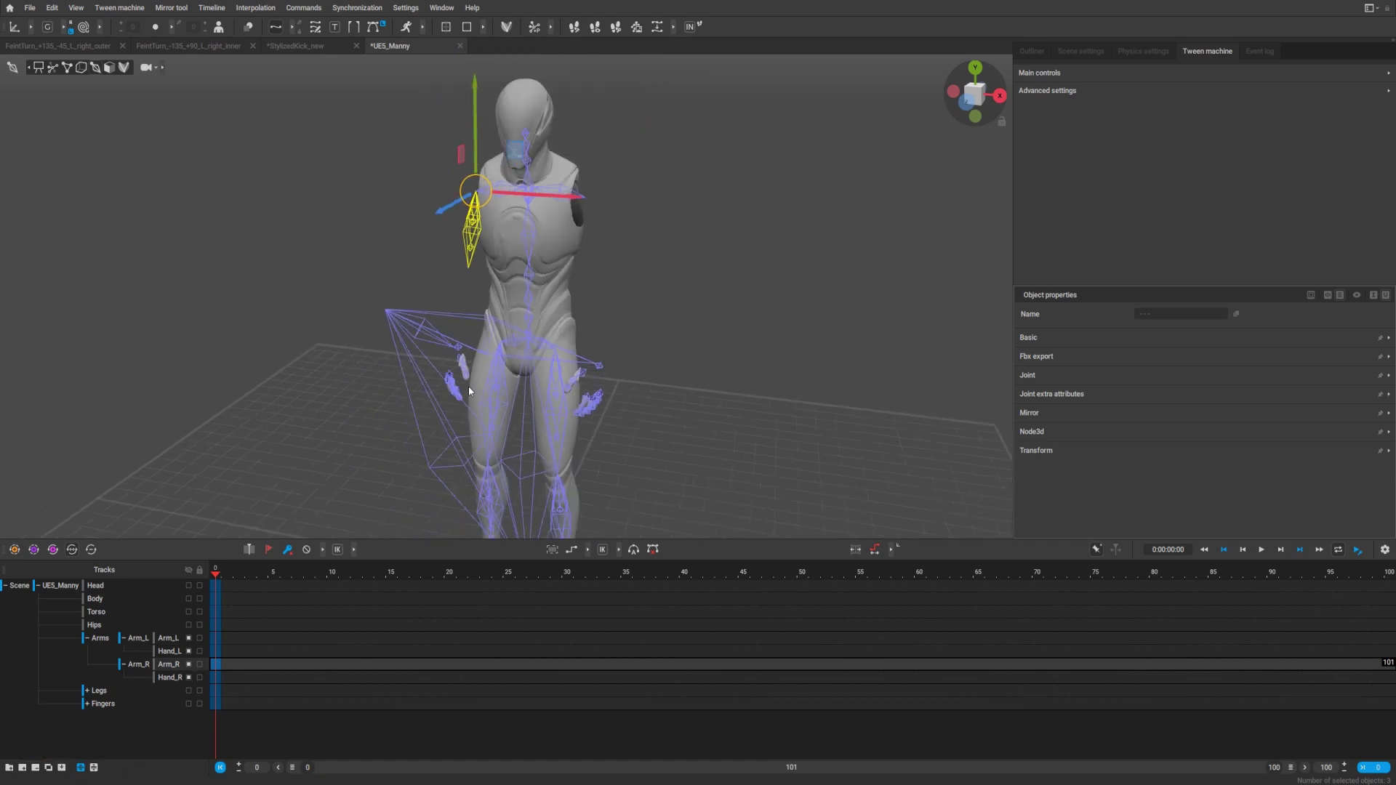
click(501, 420)
scroll(502, 420, up, 3)
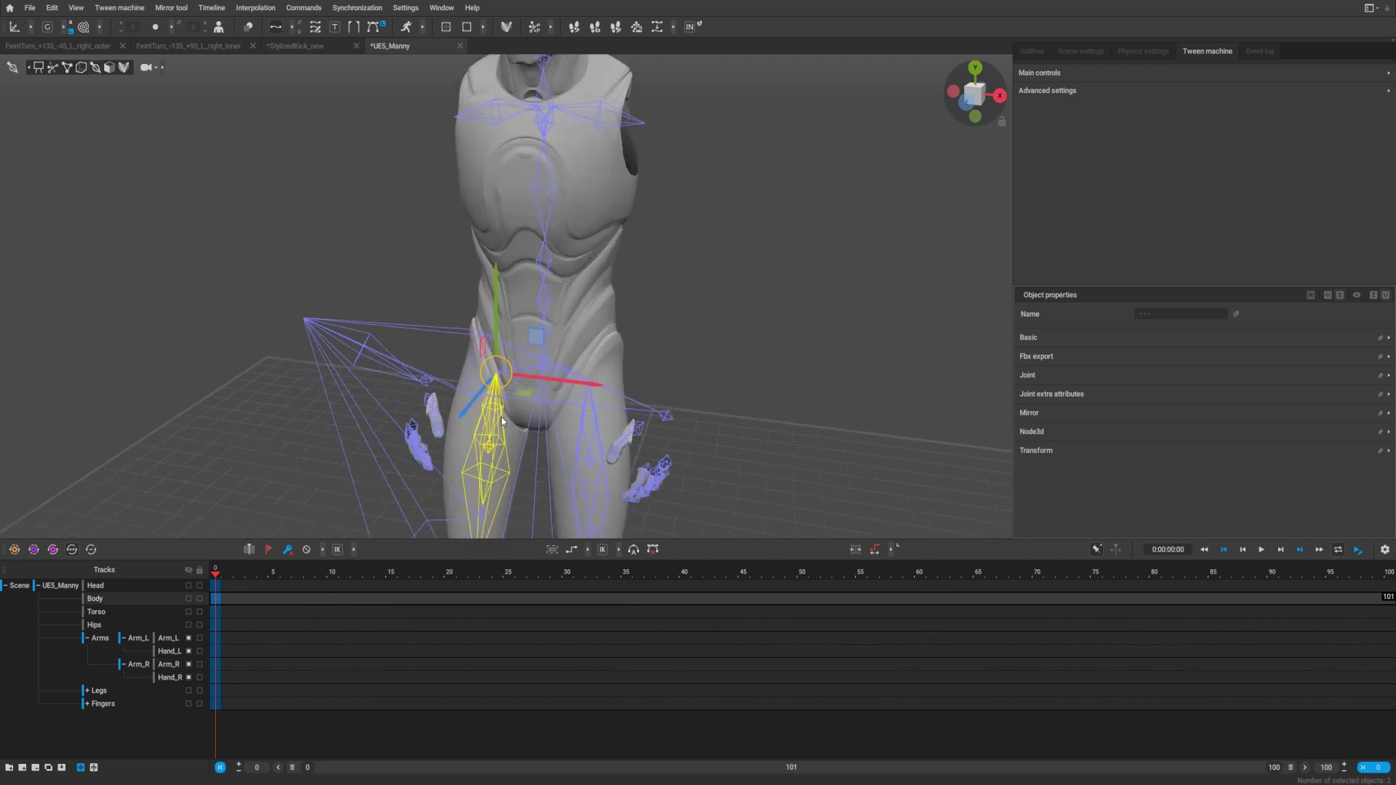
Add a leg joint to the selection and expand Legs, Leg_L and Leg_R into their sub-tracks.
shift+click(483, 513)
click(99, 693)
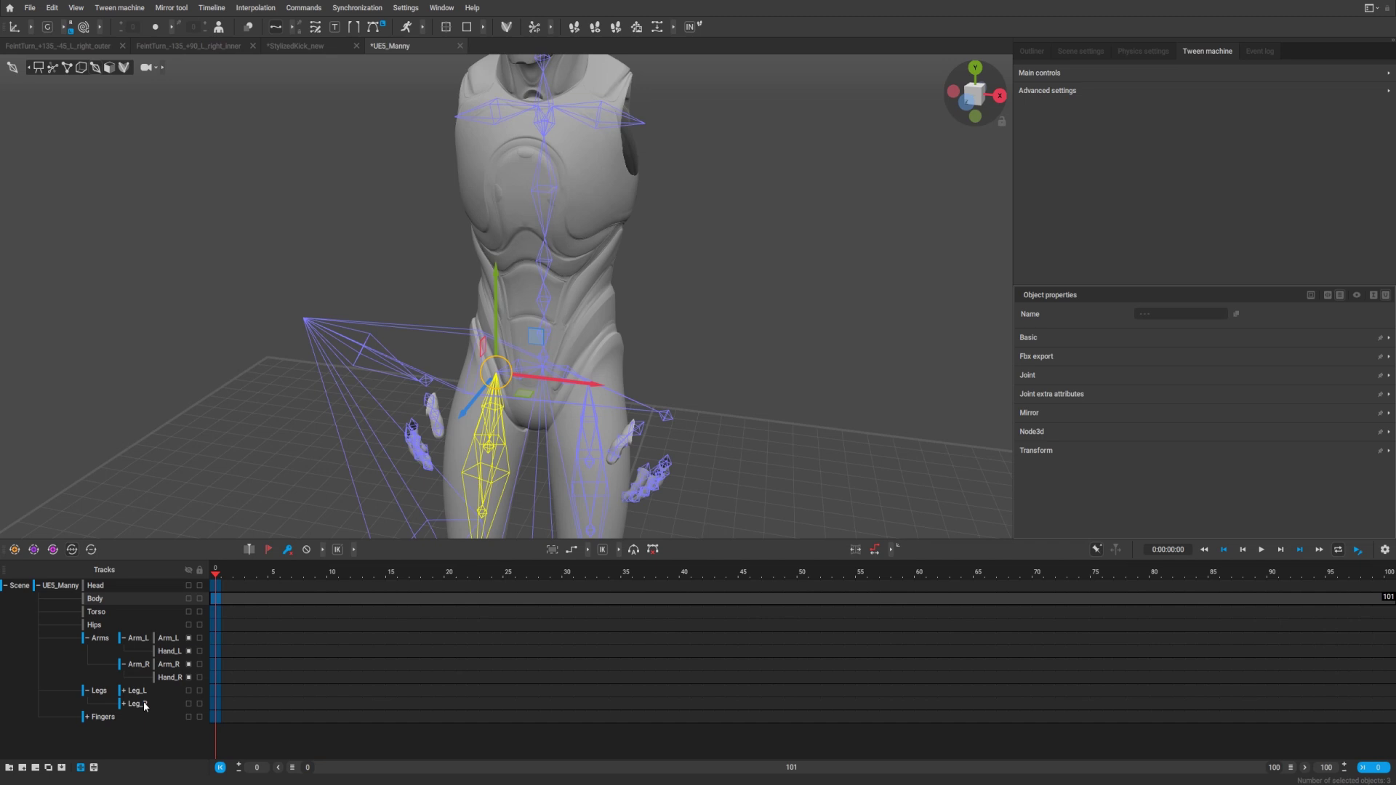
click(124, 692)
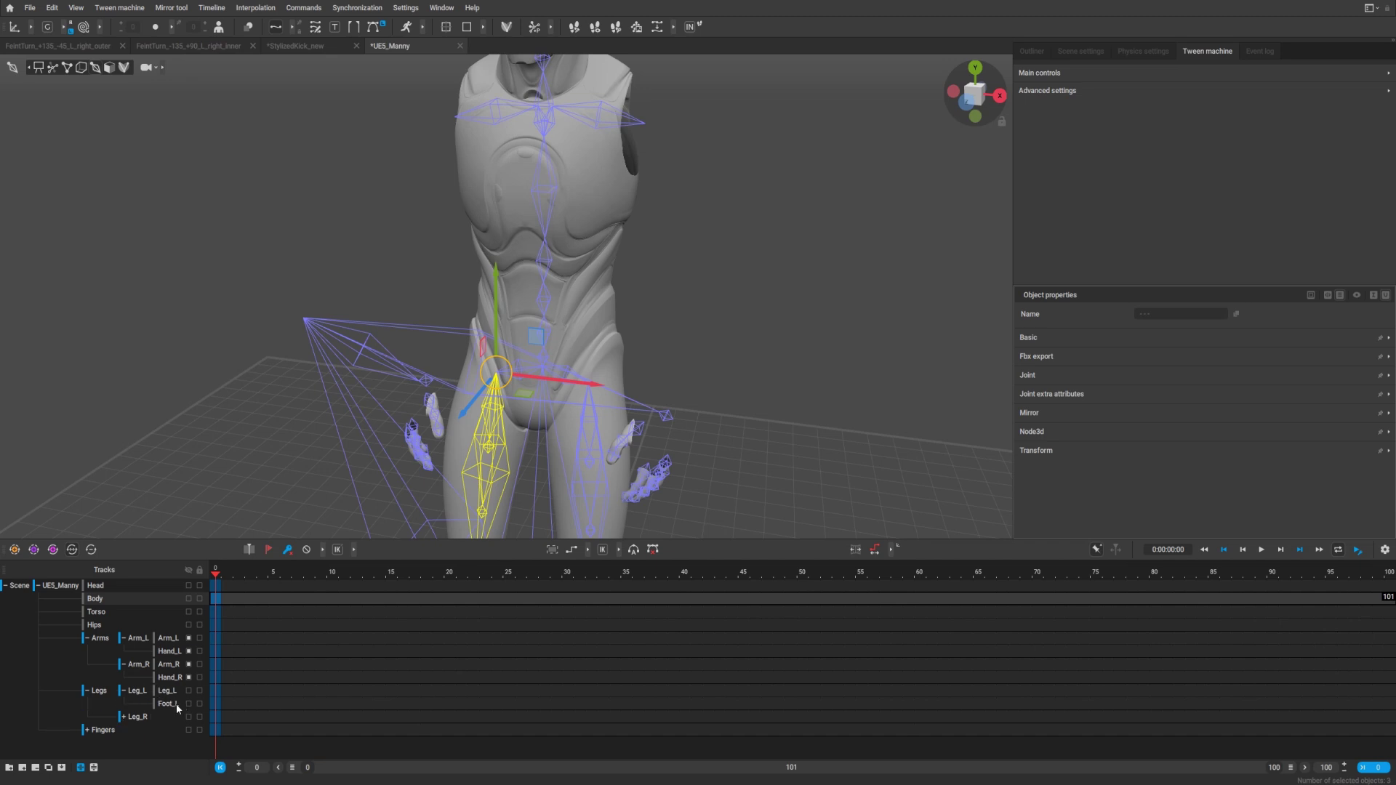
click(167, 690)
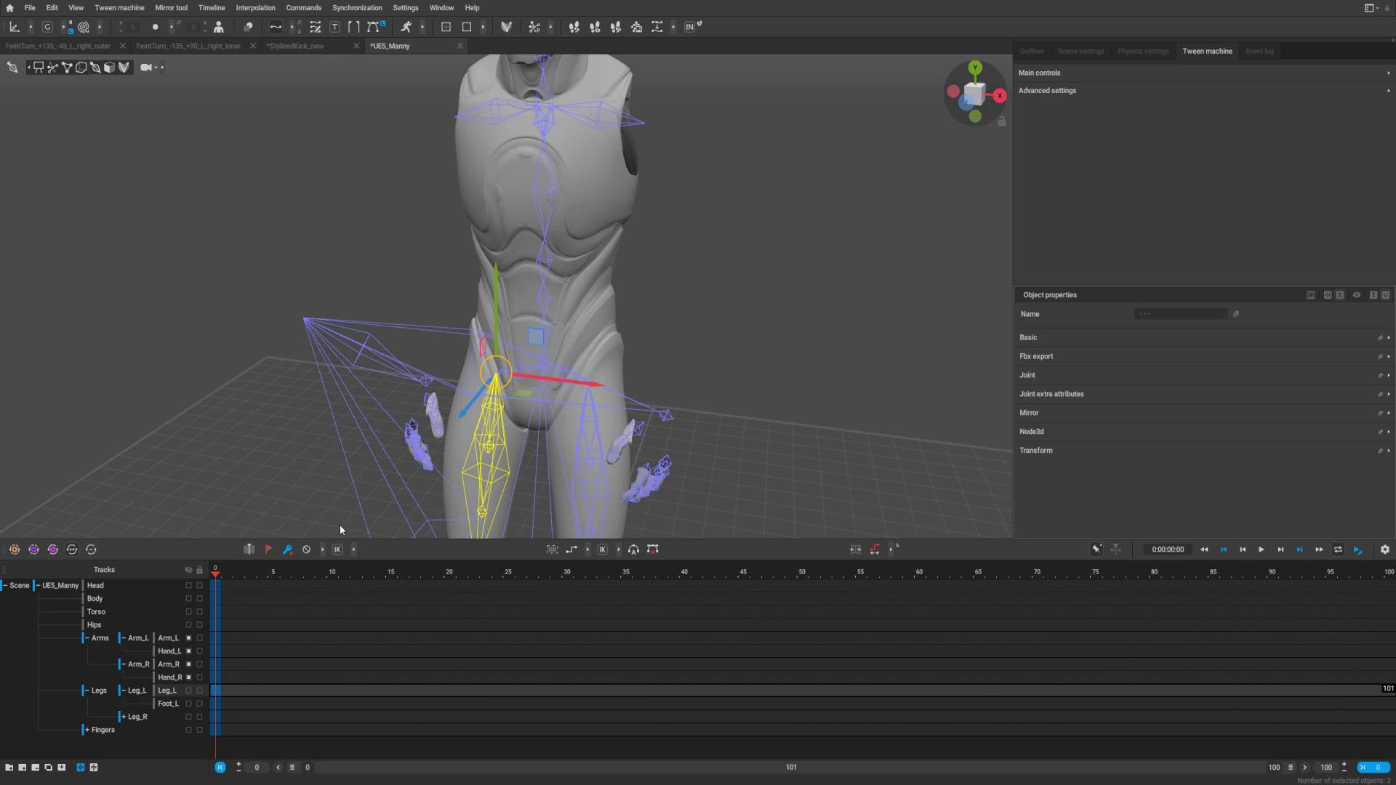
click(125, 717)
click(169, 717)
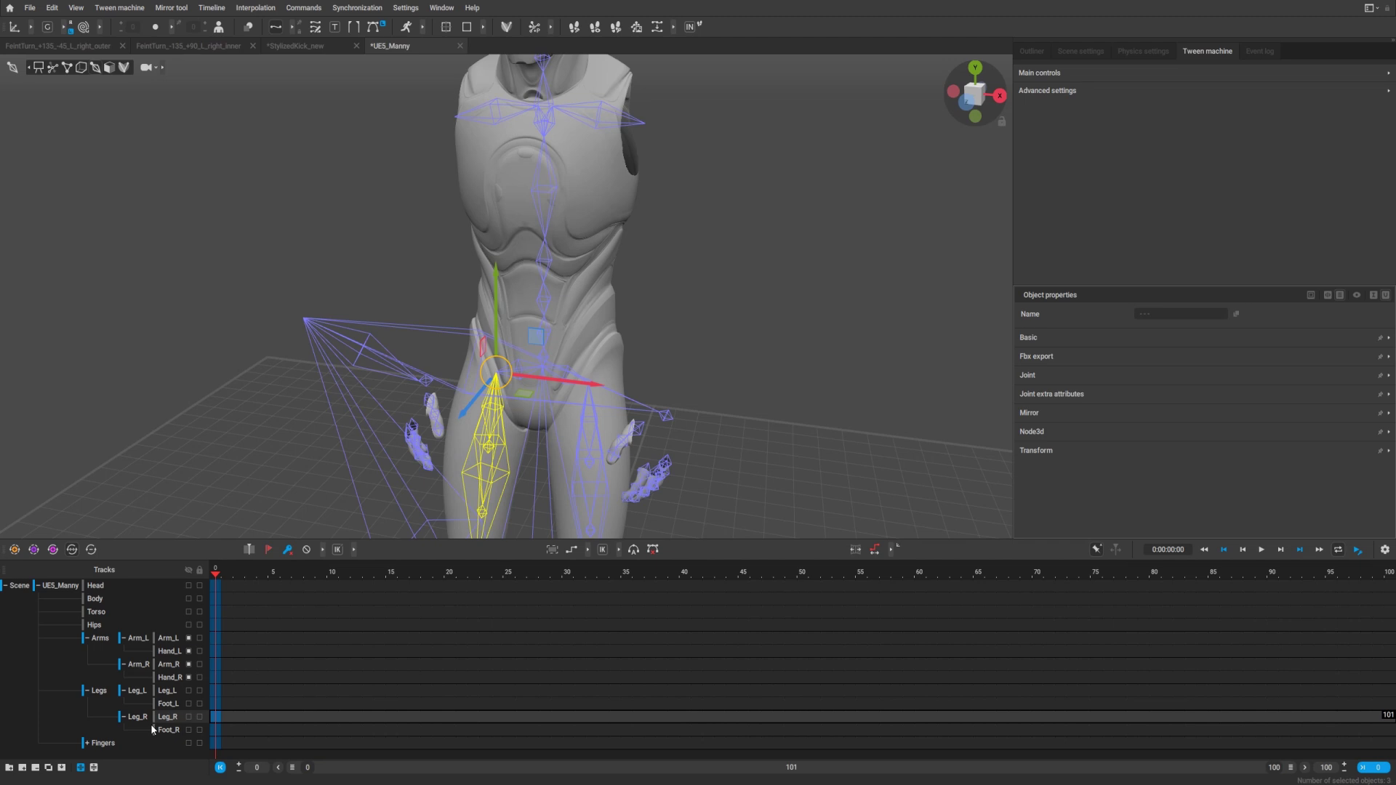
Box-select the left leg bones, assign them to Leg_L, and toggle Leg_L's visibility to check.
click(168, 695)
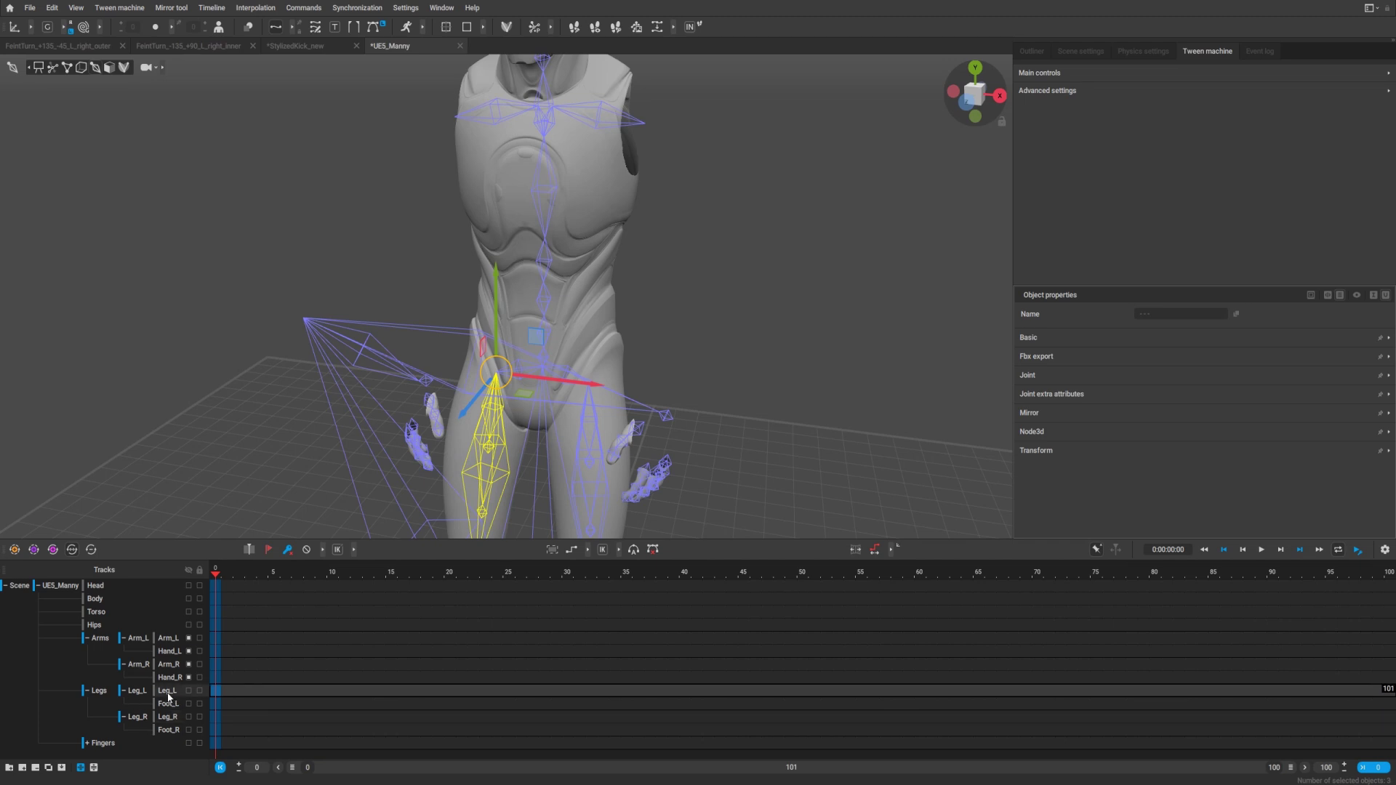
drag(578, 433, 605, 521)
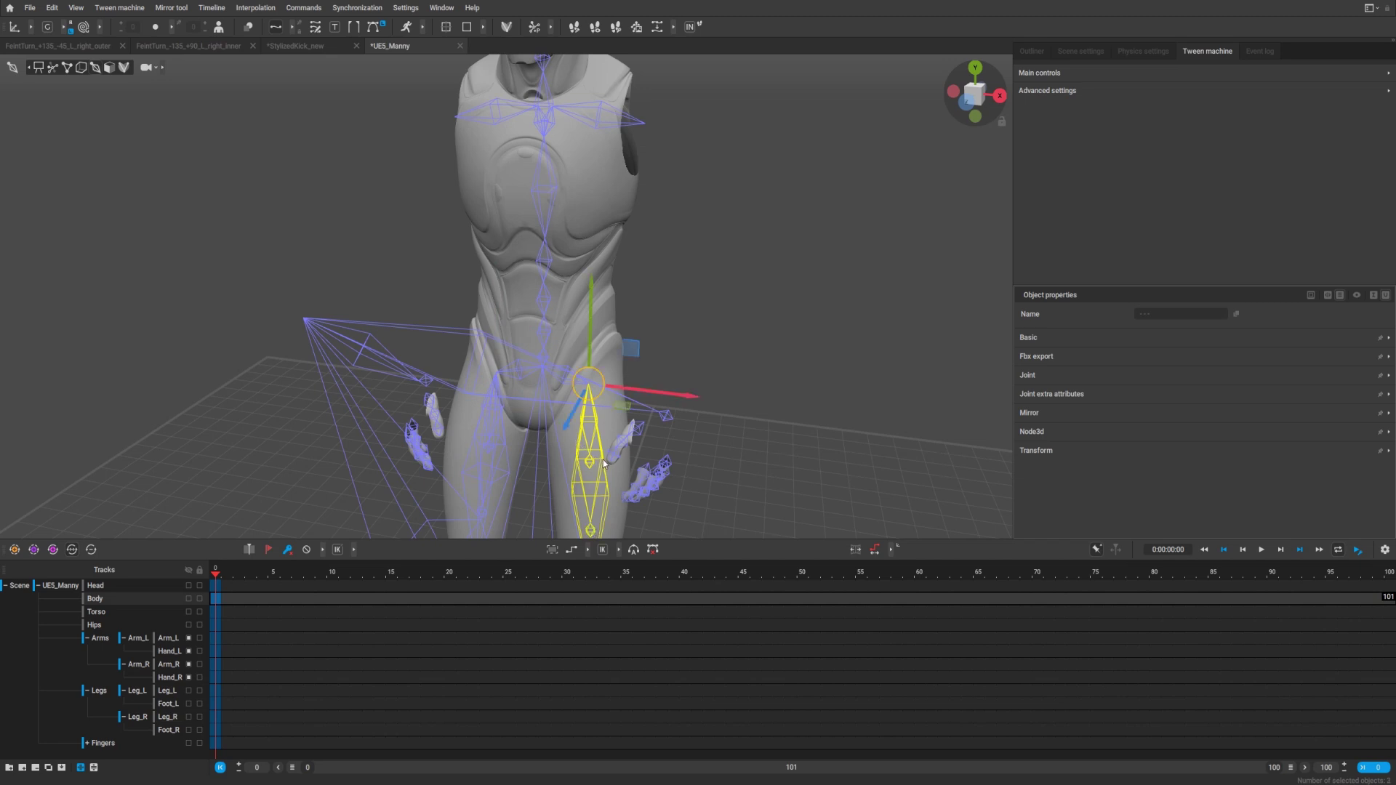
middle_drag(604, 463, 603, 342)
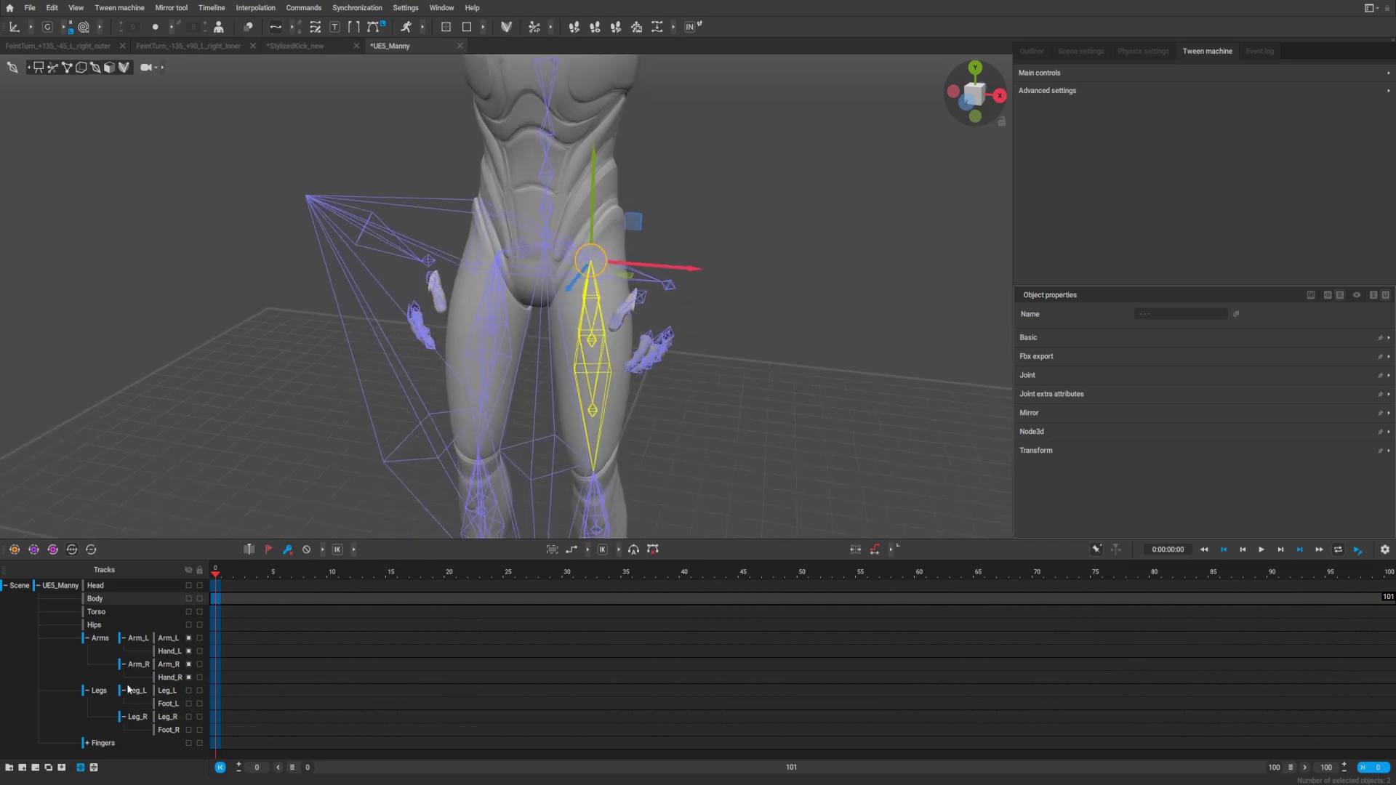
click(169, 693)
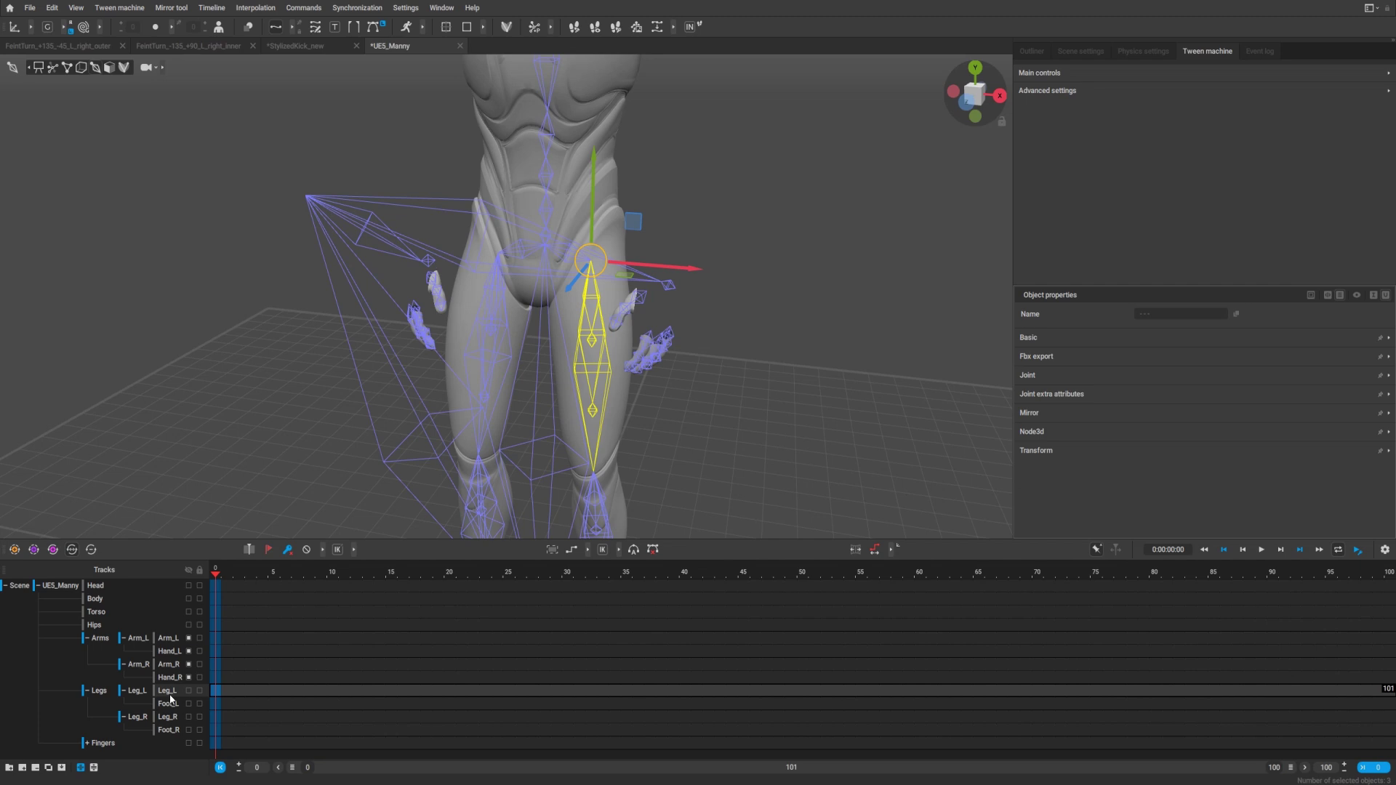
click(188, 691)
click(188, 691)
Switch back to joint skeleton display, re-show Arm_L, Hand_L, Arm_R and Hand_R, and deselect the hip.
scroll(536, 377, down, 3)
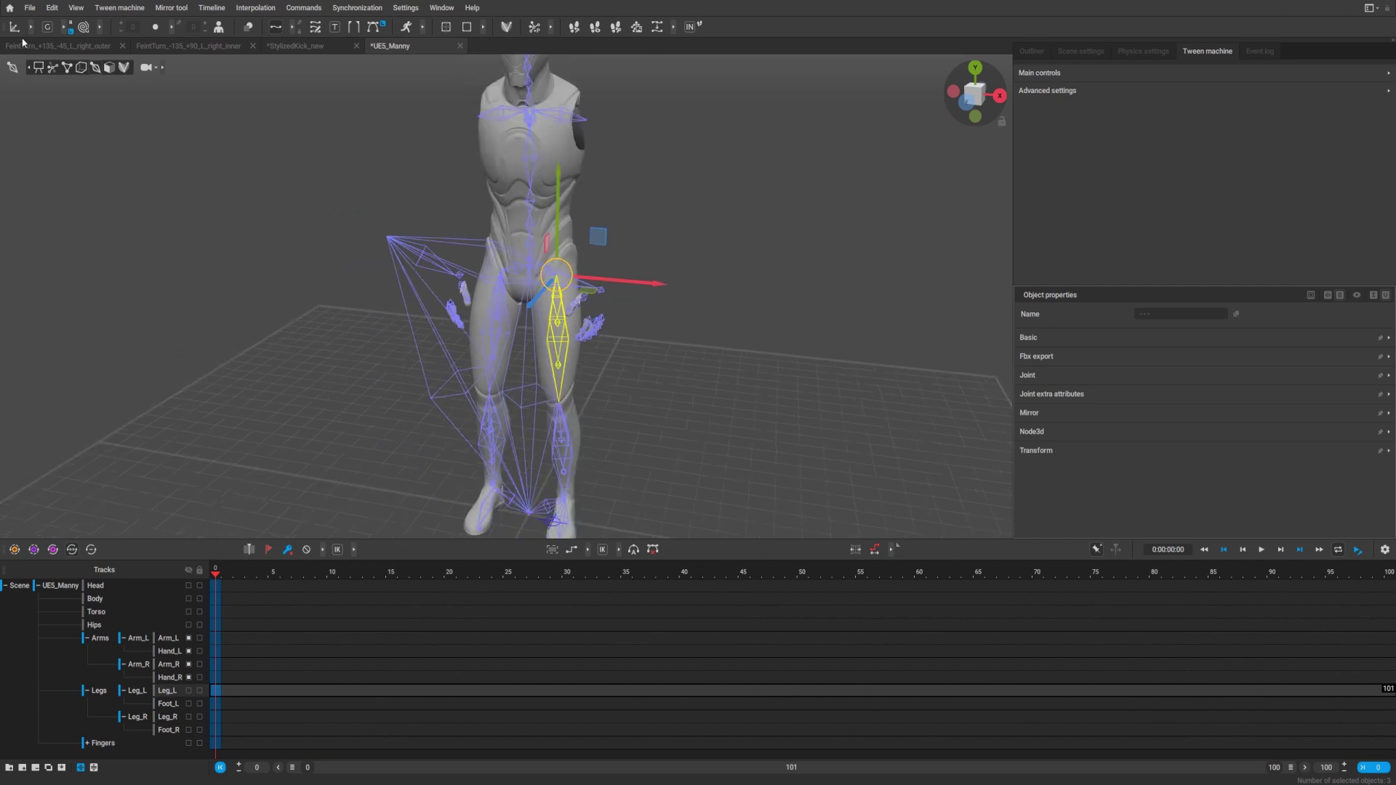
click(54, 68)
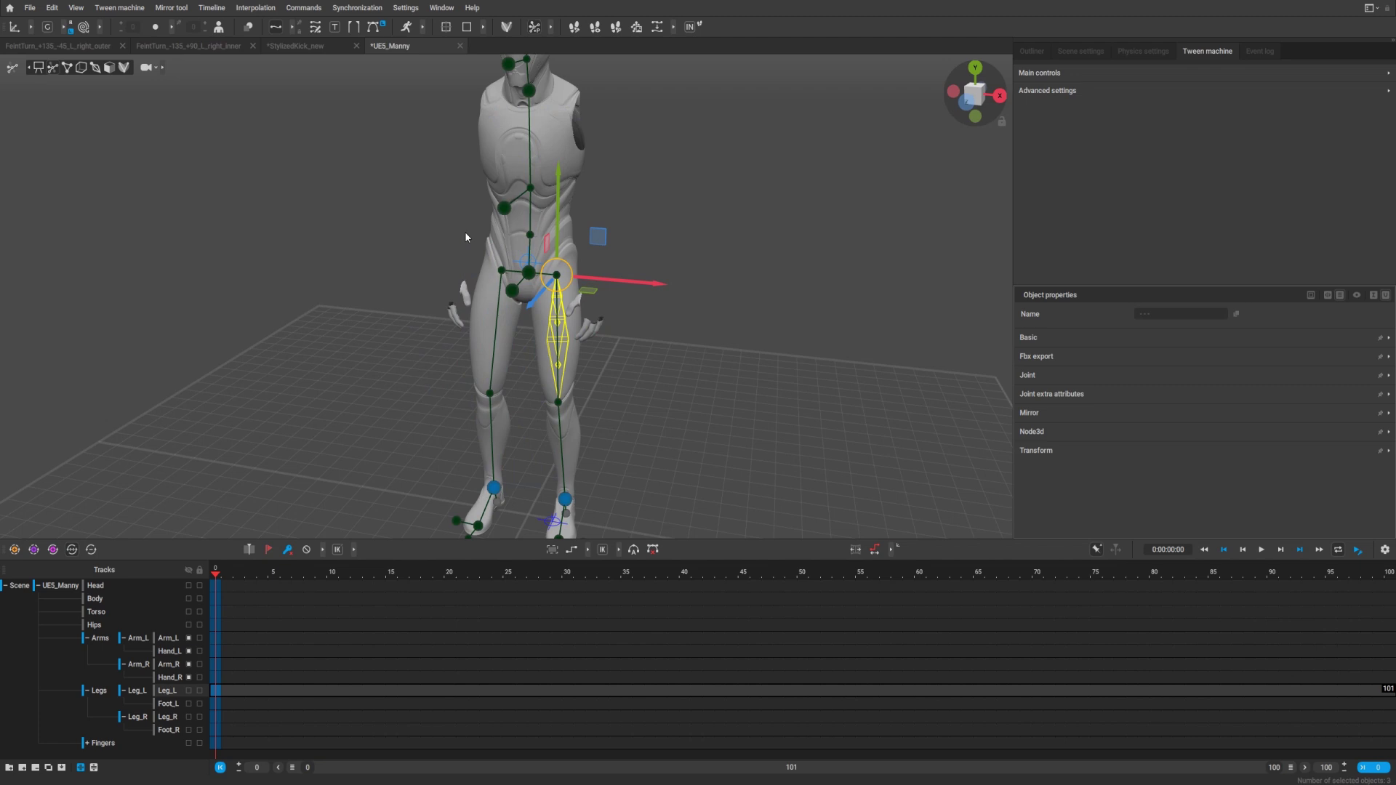
click(188, 638)
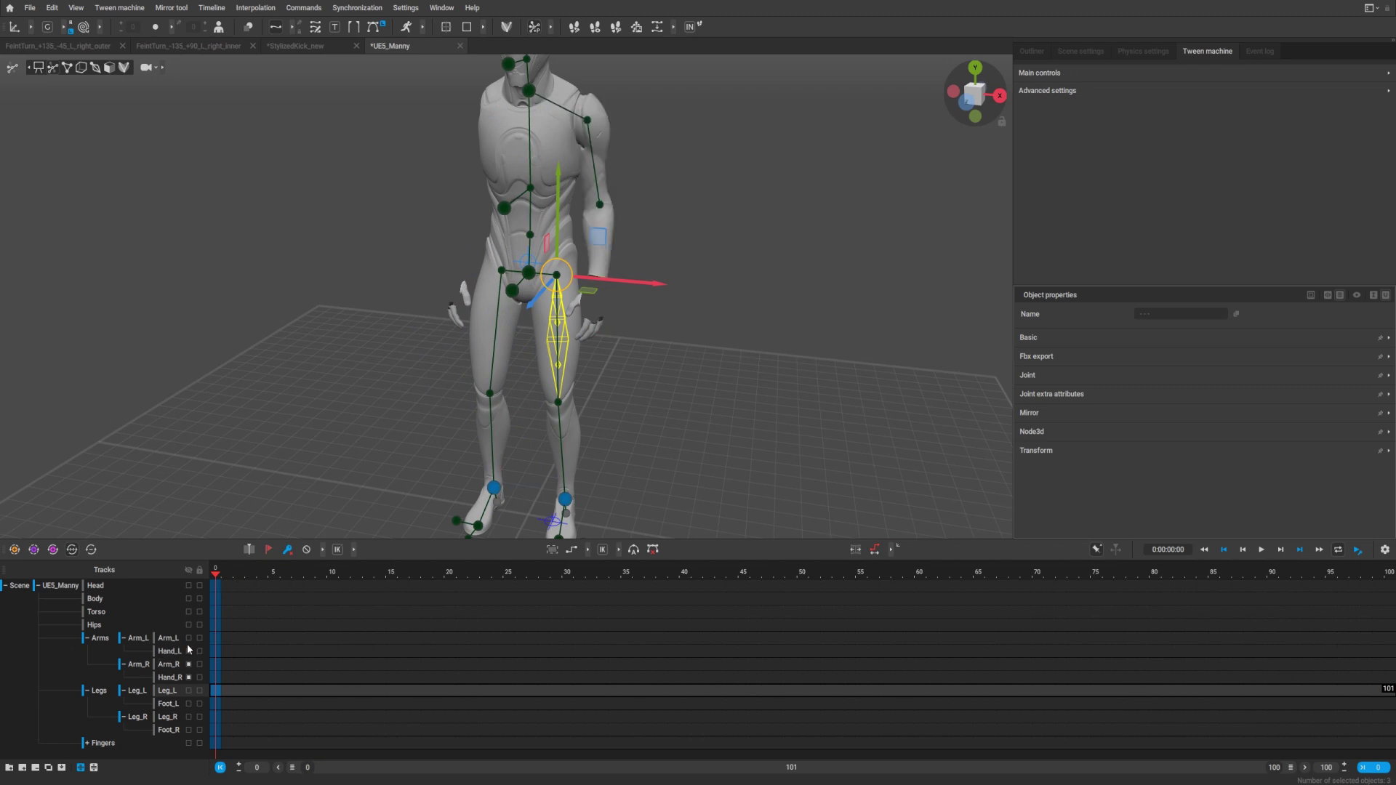
click(188, 651)
click(188, 664)
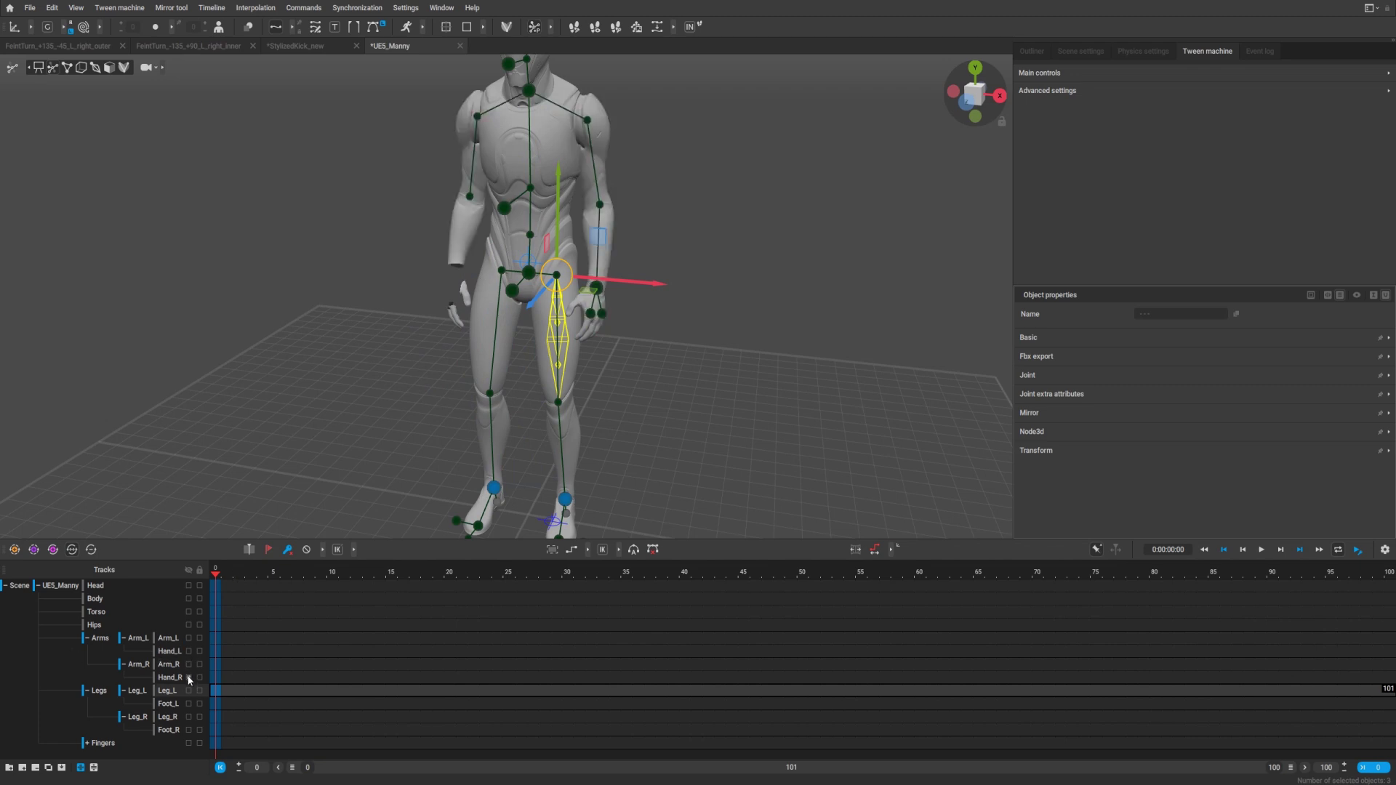
click(189, 677)
scroll(468, 349, down, 5)
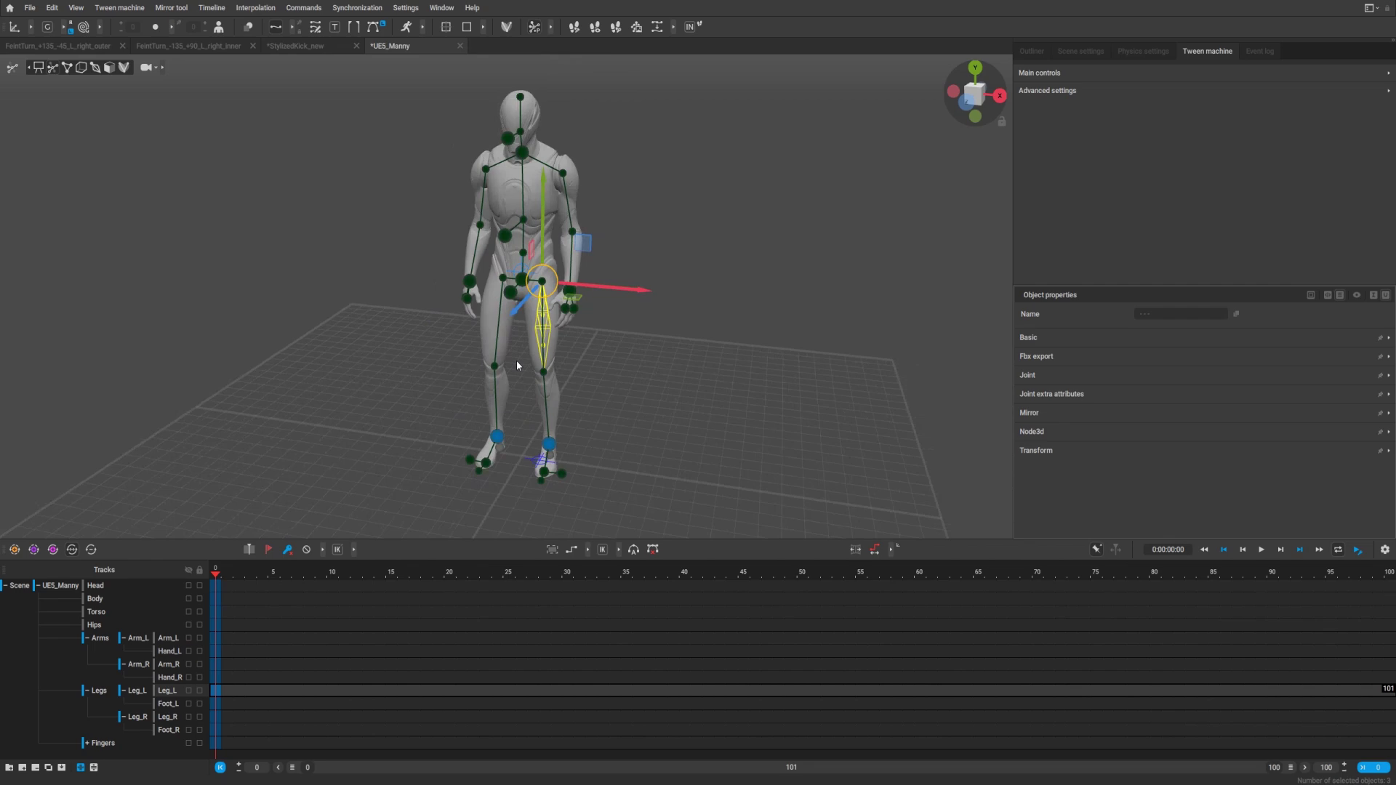
click(629, 378)
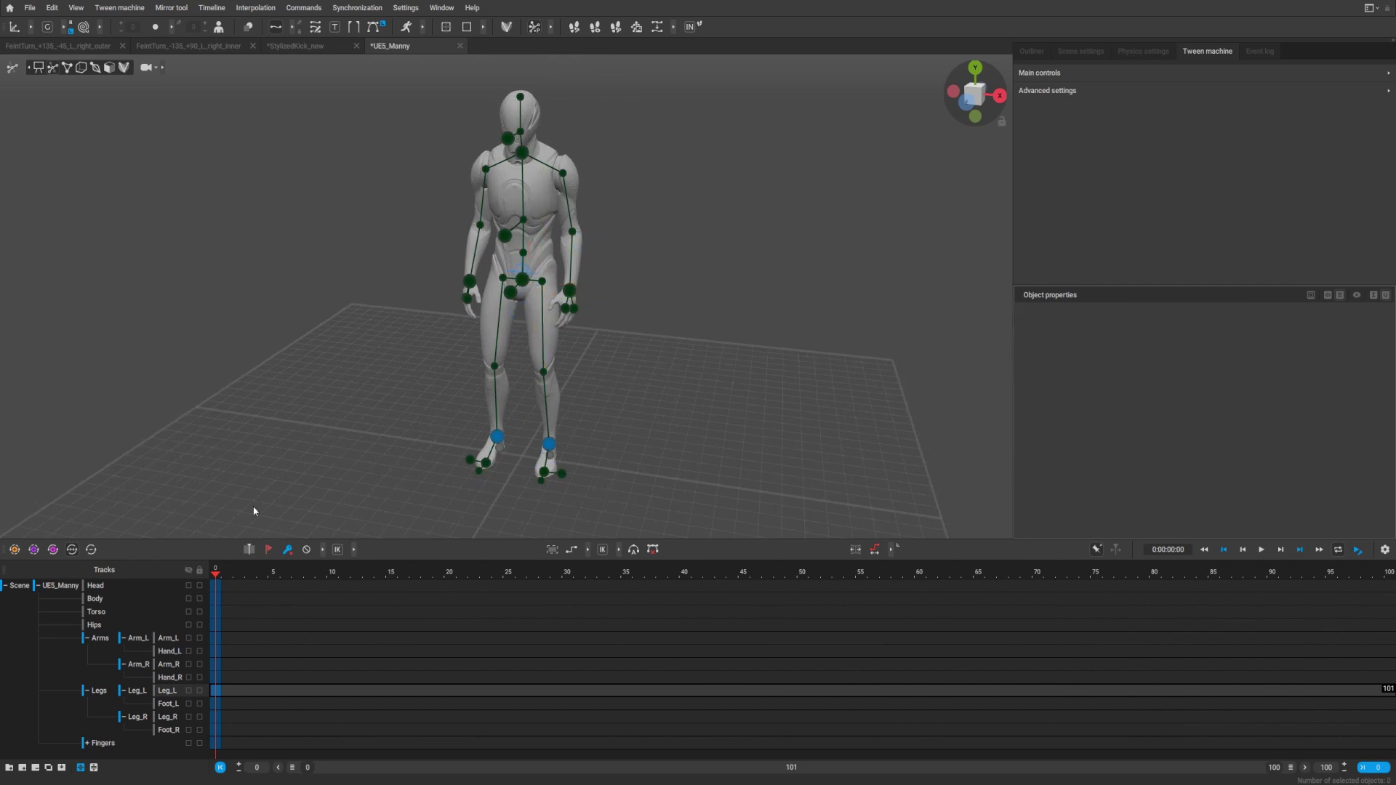
Collapse the Arms and Legs groups, then hide and re-show Fingers, Arms, Torso and Head.
click(84, 639)
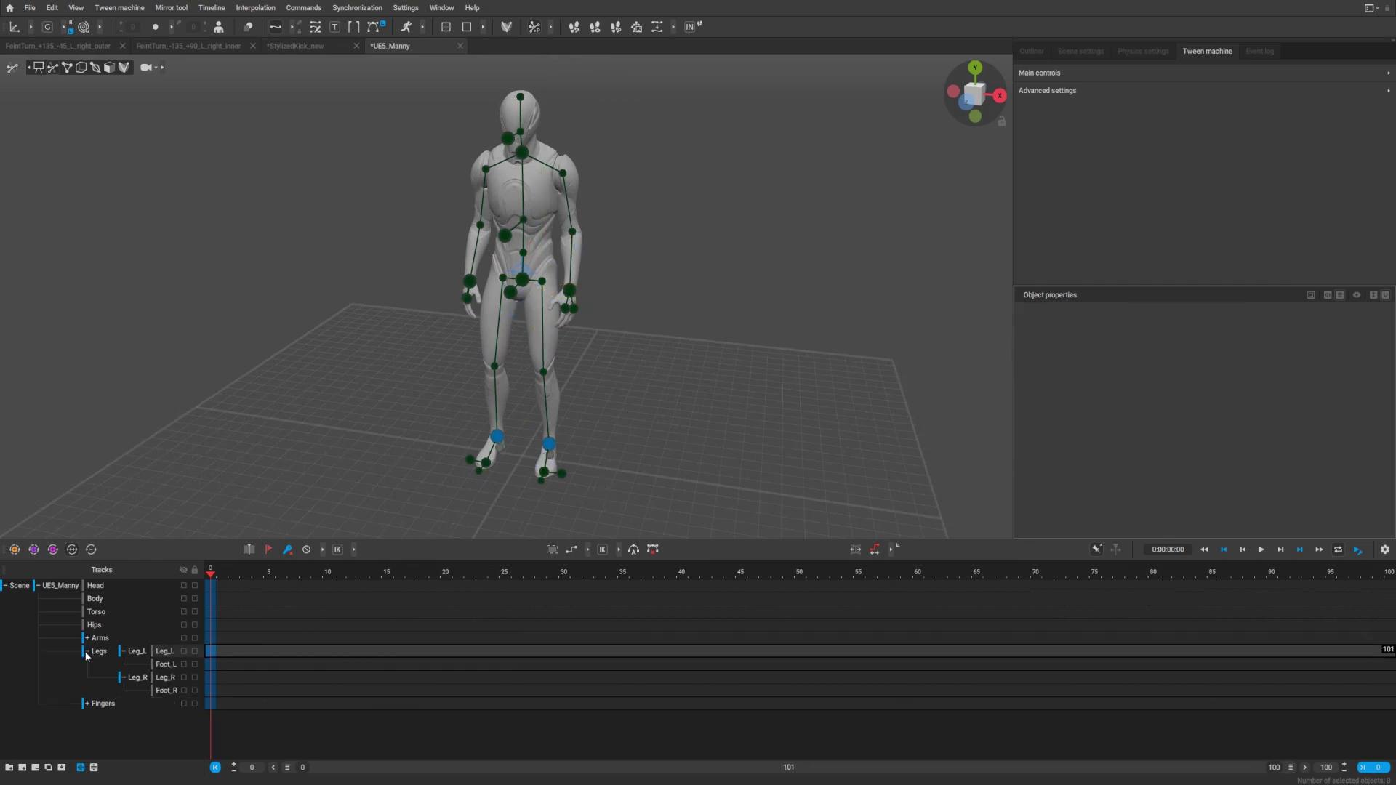
click(84, 652)
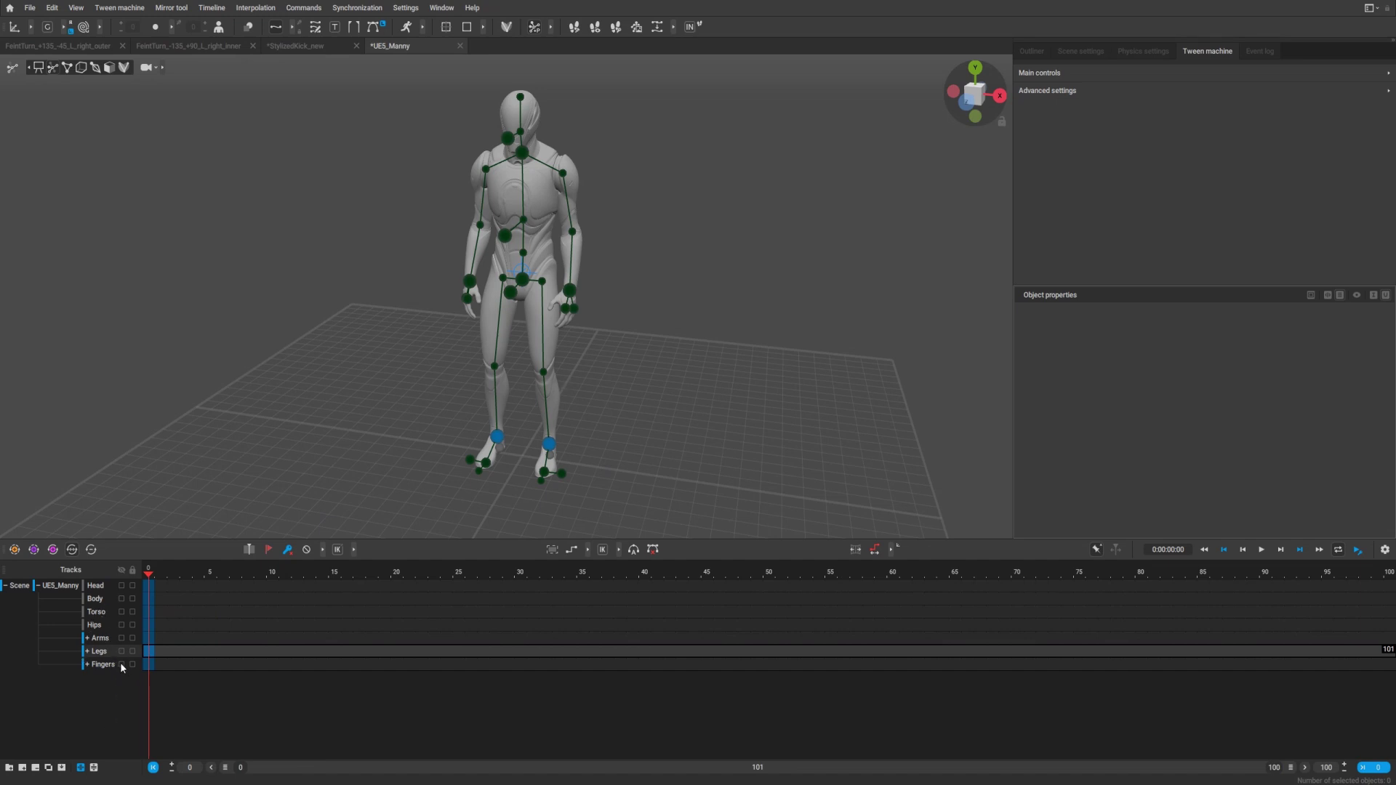
click(122, 665)
click(121, 638)
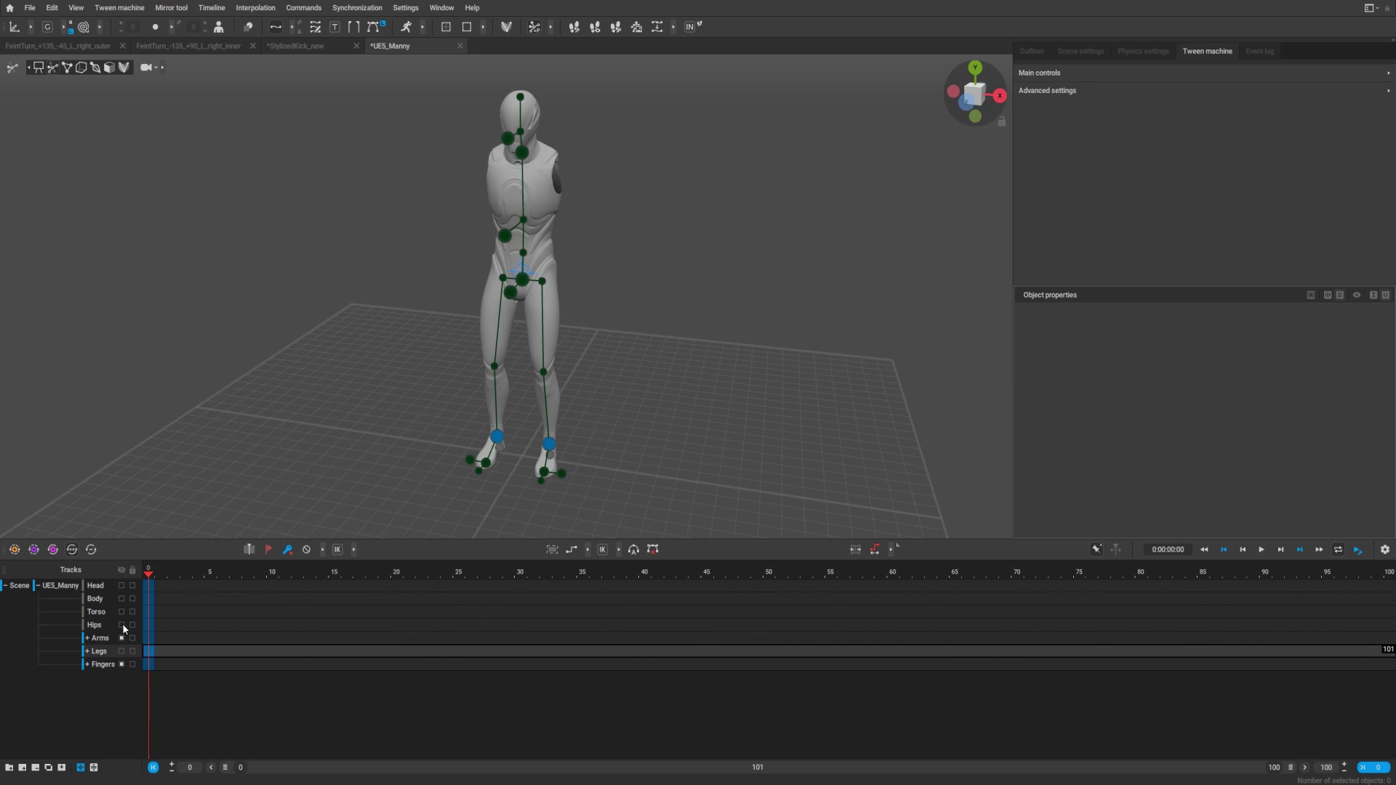
click(121, 612)
click(121, 585)
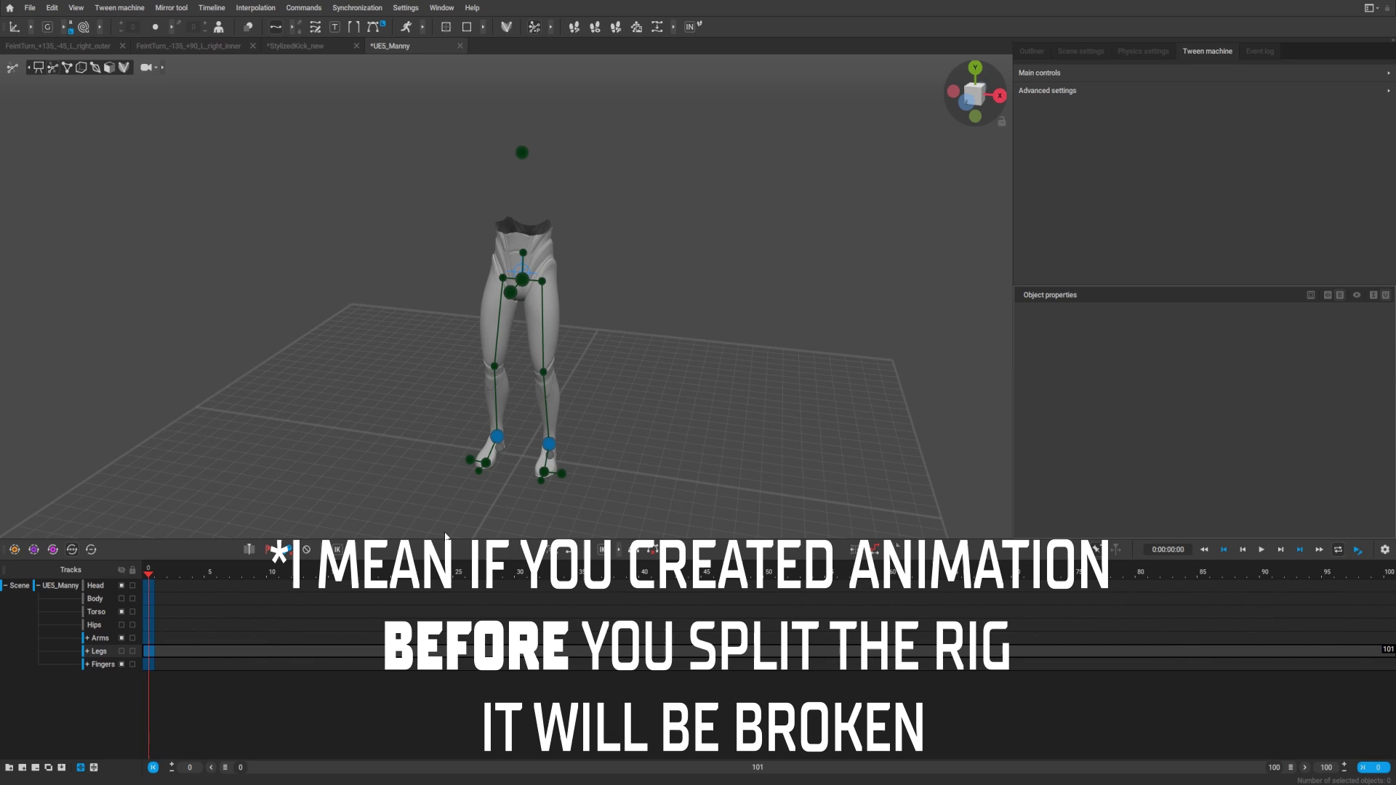
click(121, 585)
click(121, 611)
click(121, 638)
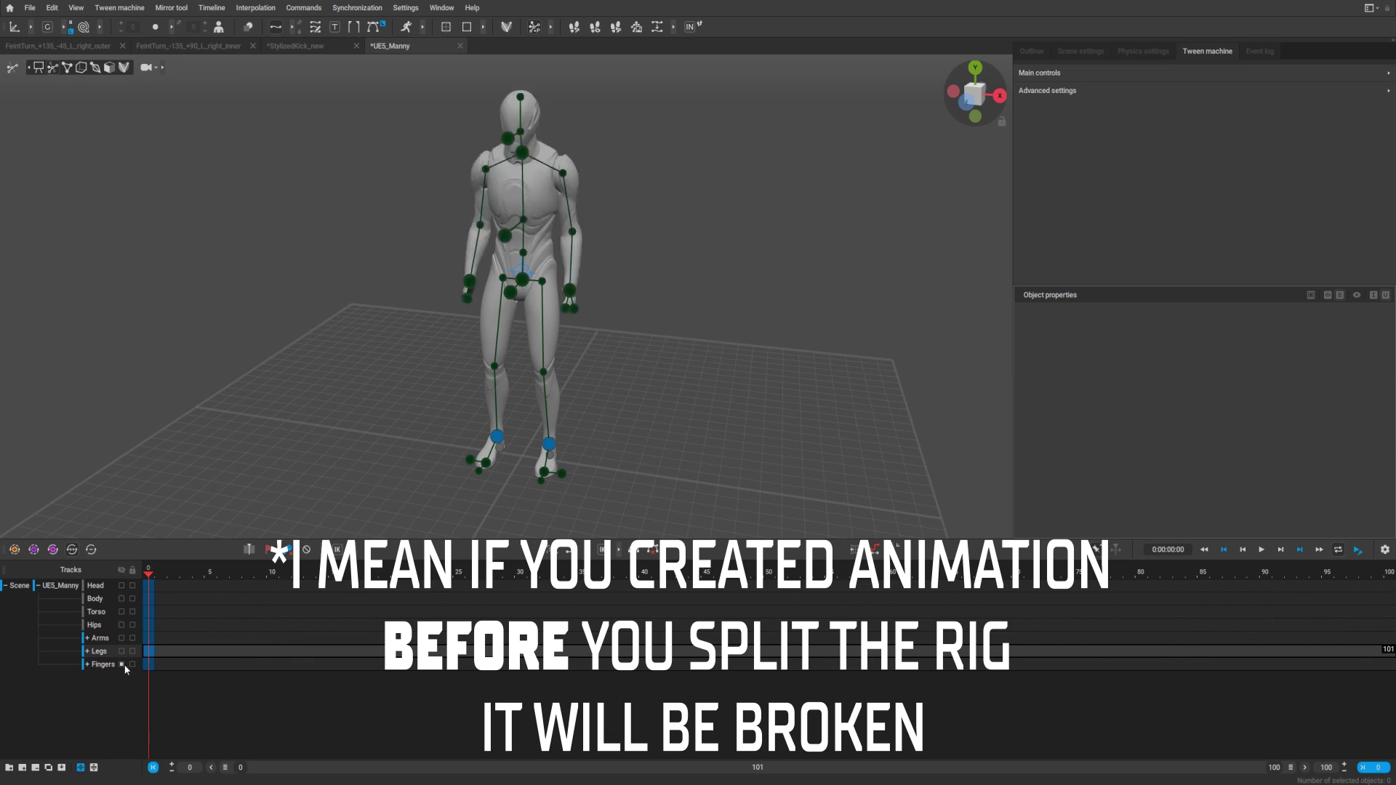
click(122, 664)
Preview the kick in the StylizedKick_new scene, then return to UE5_Manny.
click(318, 48)
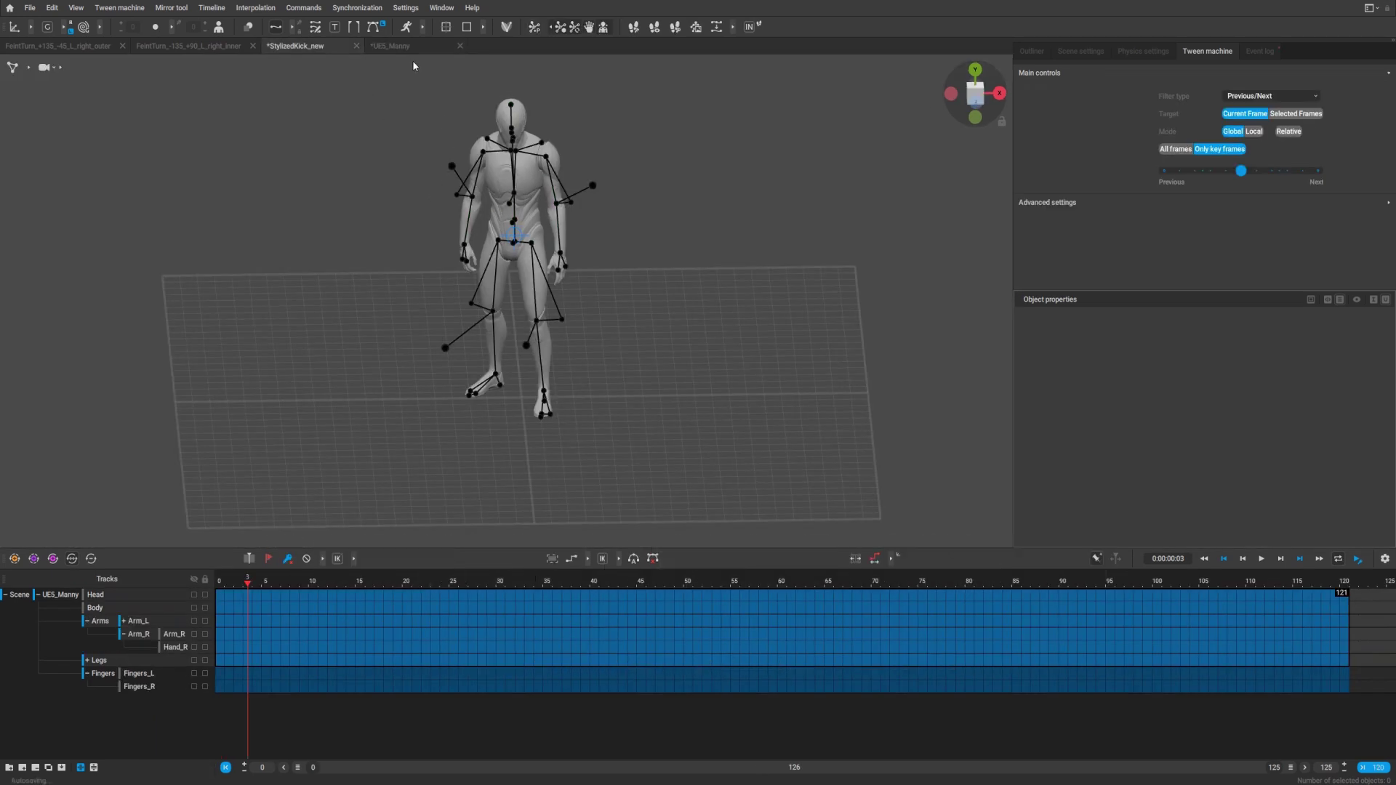
drag(243, 635, 379, 615)
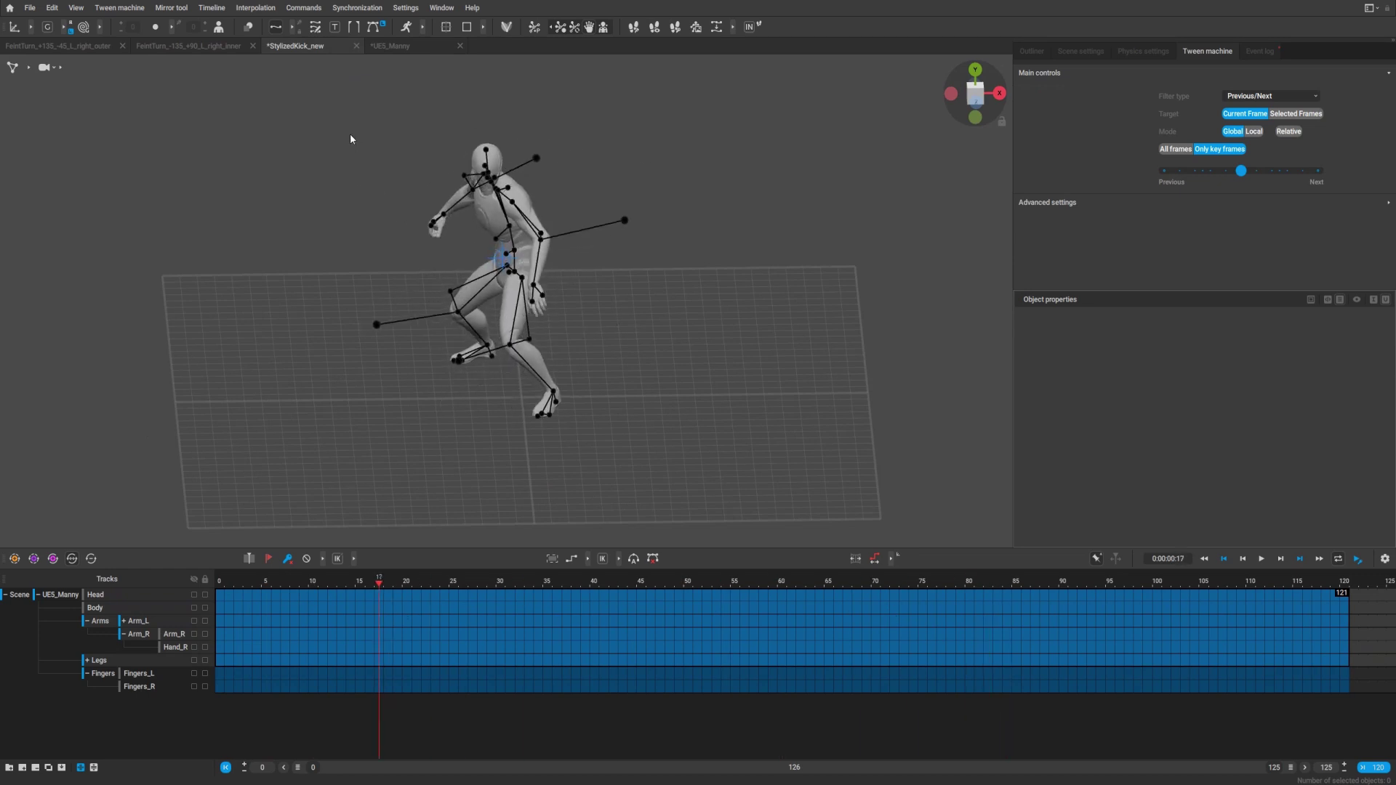
click(417, 46)
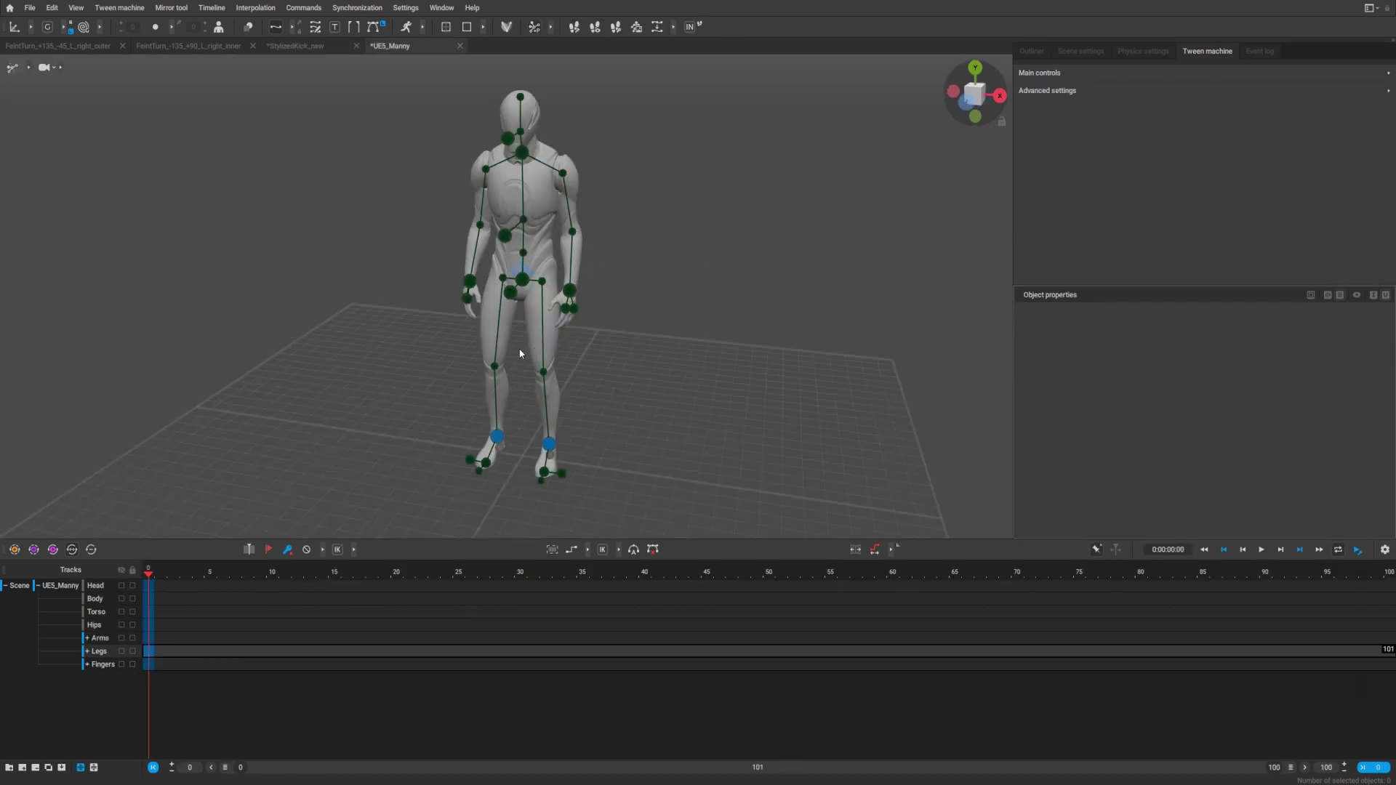
Switch to controller-point selection mode and select every point of the rig with Ctrl+A.
click(30, 69)
click(67, 68)
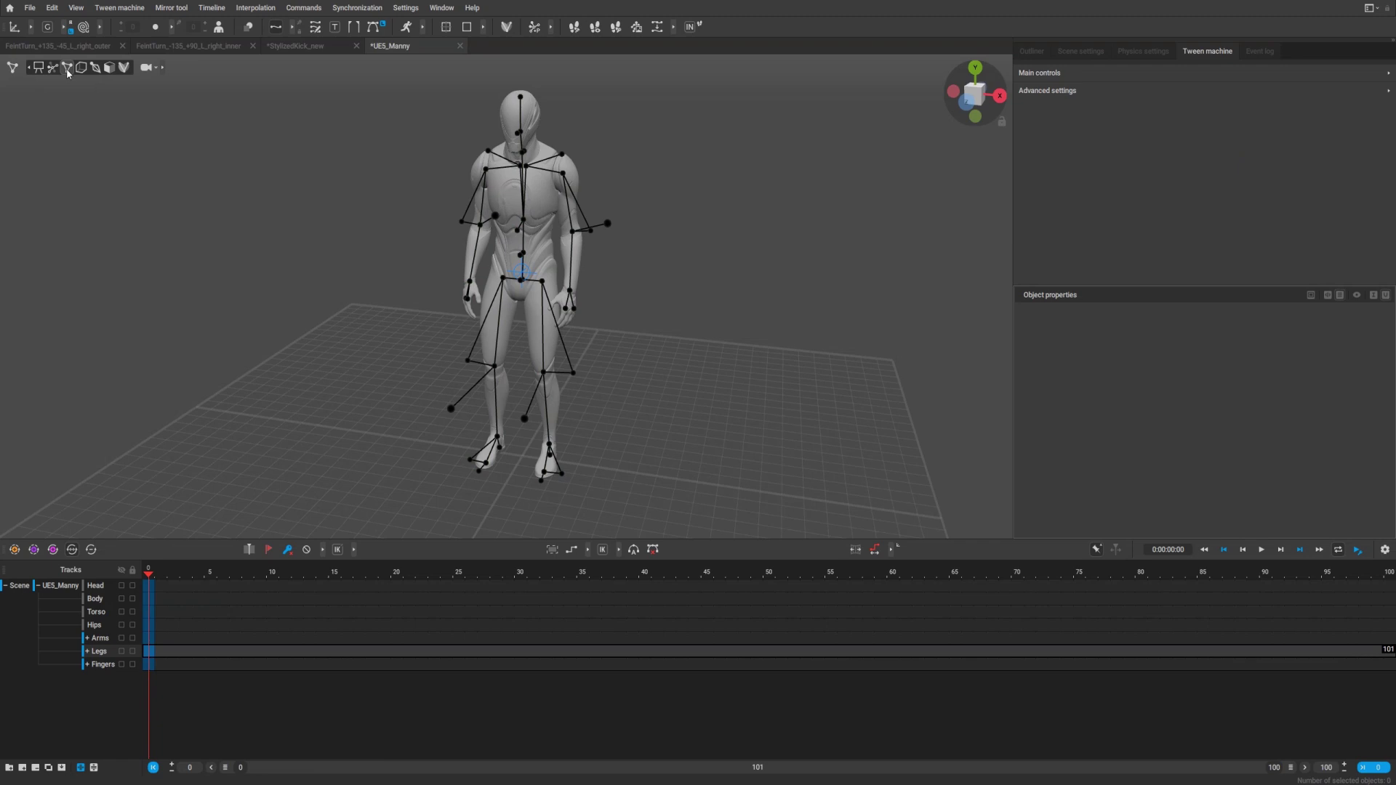
key(ctrl+a)
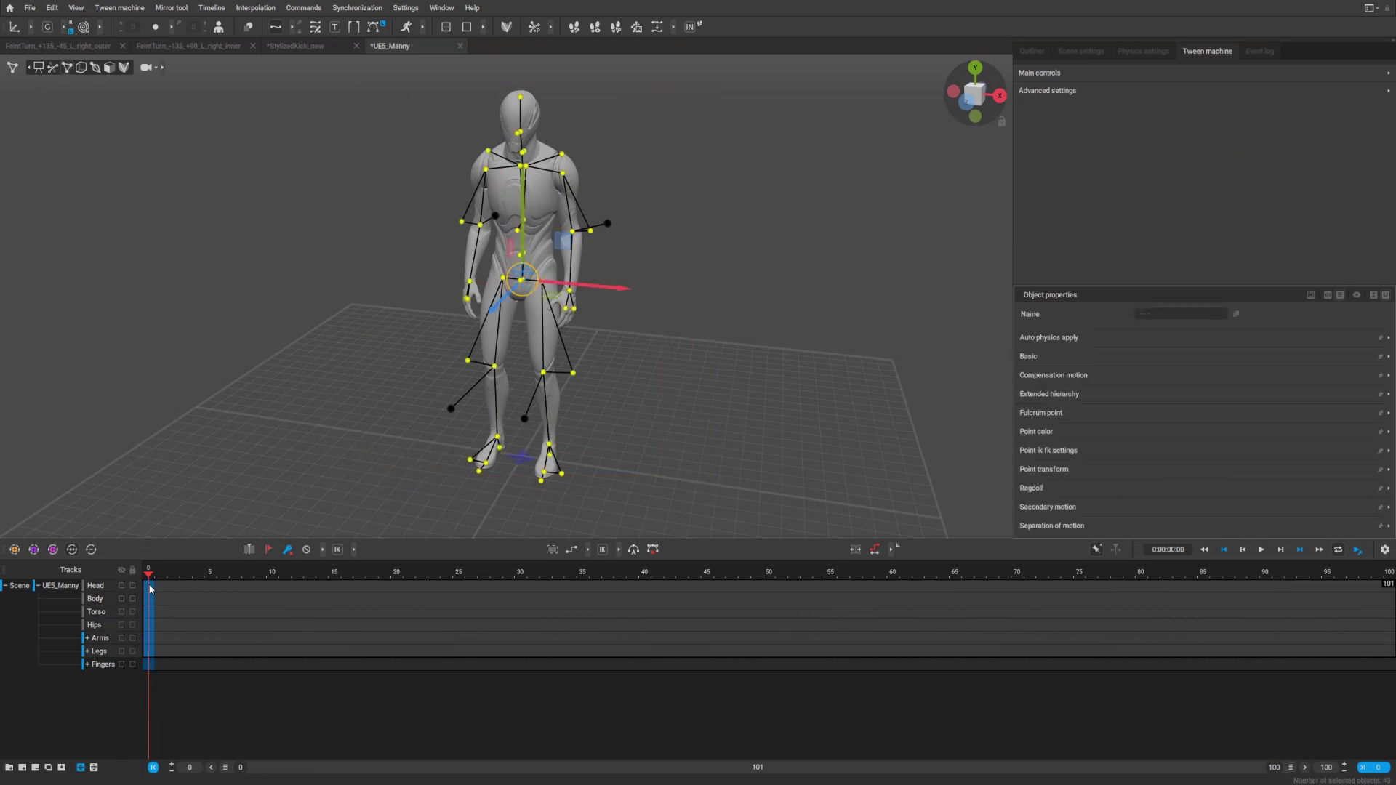
Extend the timeline's end frame to 124 and move the current frame back to 45.
drag(155, 663, 806, 663)
drag(1294, 663, 1385, 662)
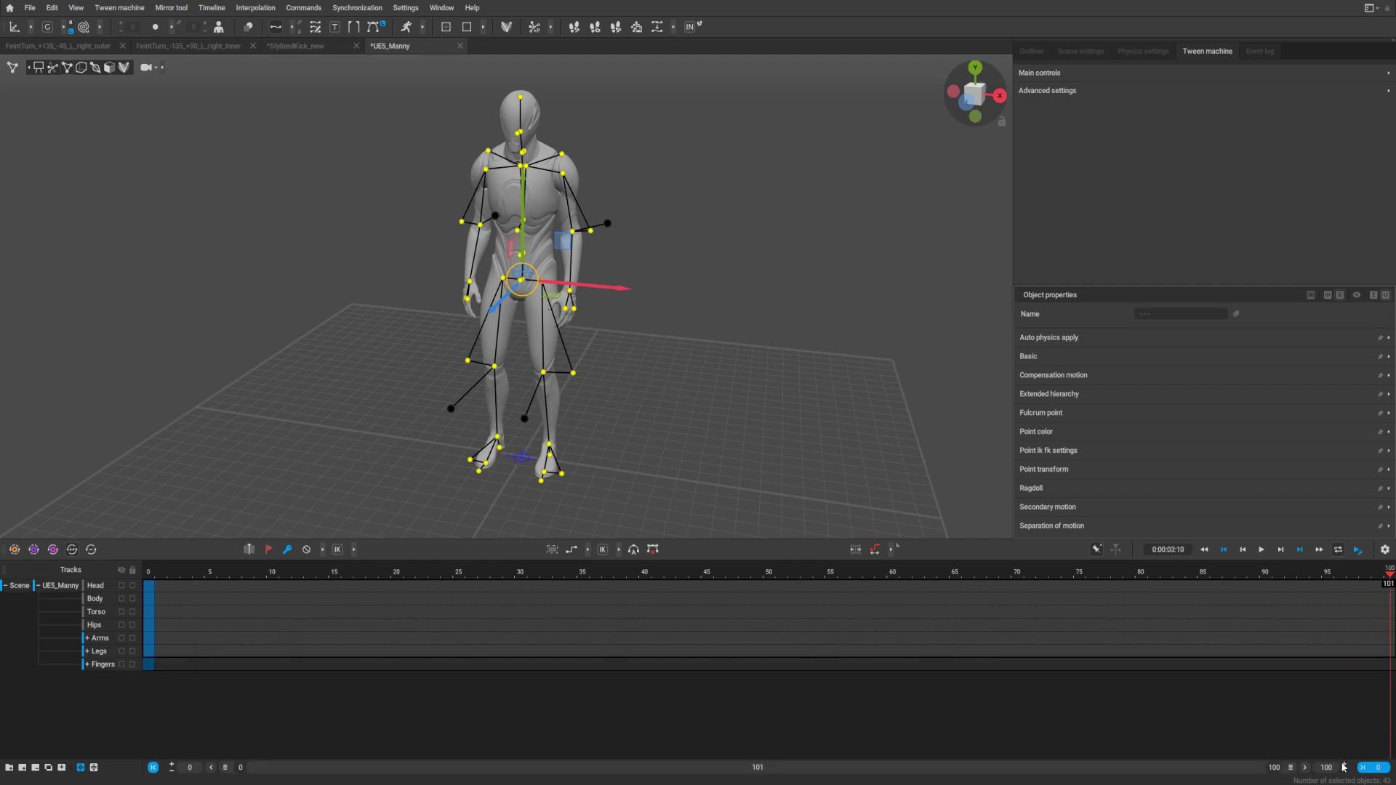
drag(1345, 766, 1346, 769)
drag(1089, 767, 1323, 771)
drag(153, 585, 1385, 668)
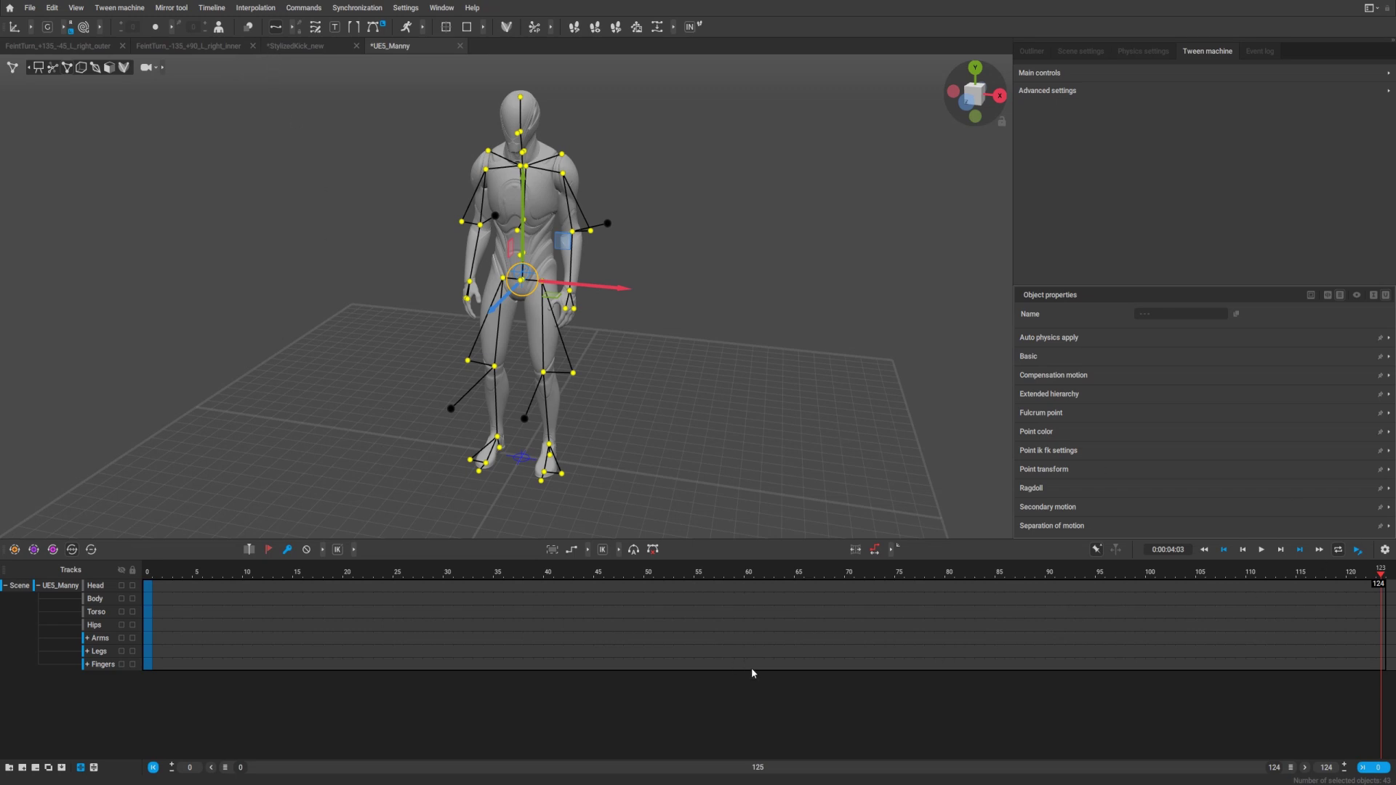
In StylizedKick_new, box-select every joint of the kicking character and copy its animation interval.
click(290, 46)
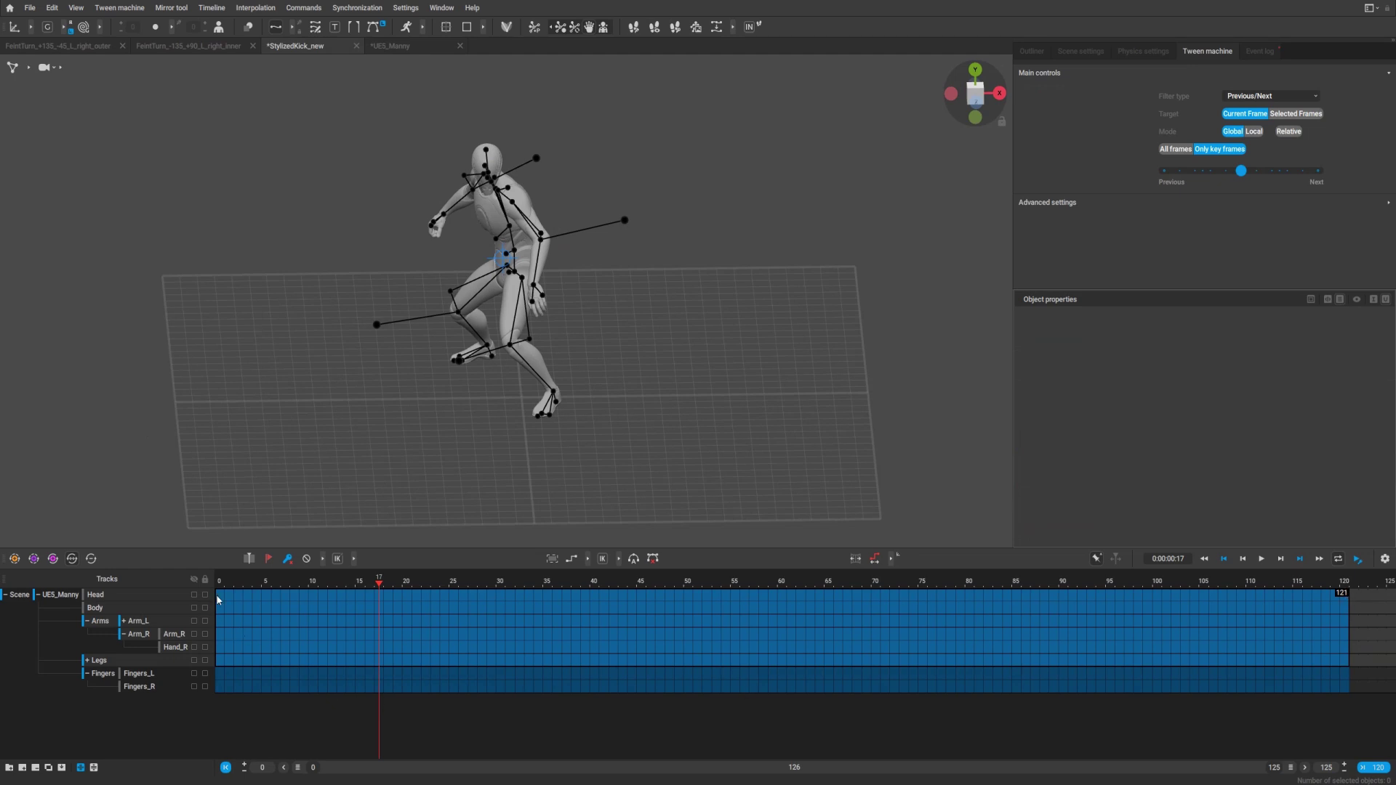
drag(319, 119, 720, 469)
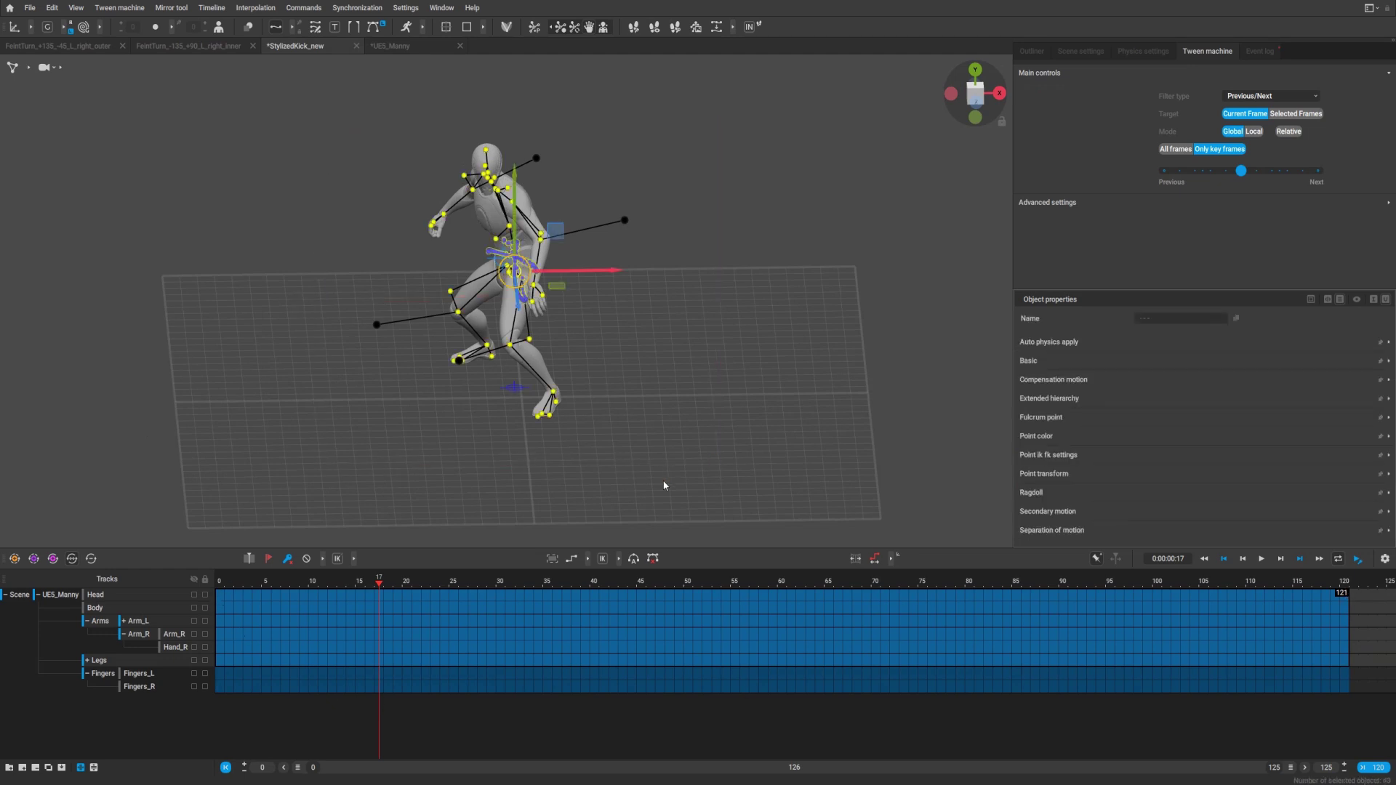
drag(224, 613, 1346, 690)
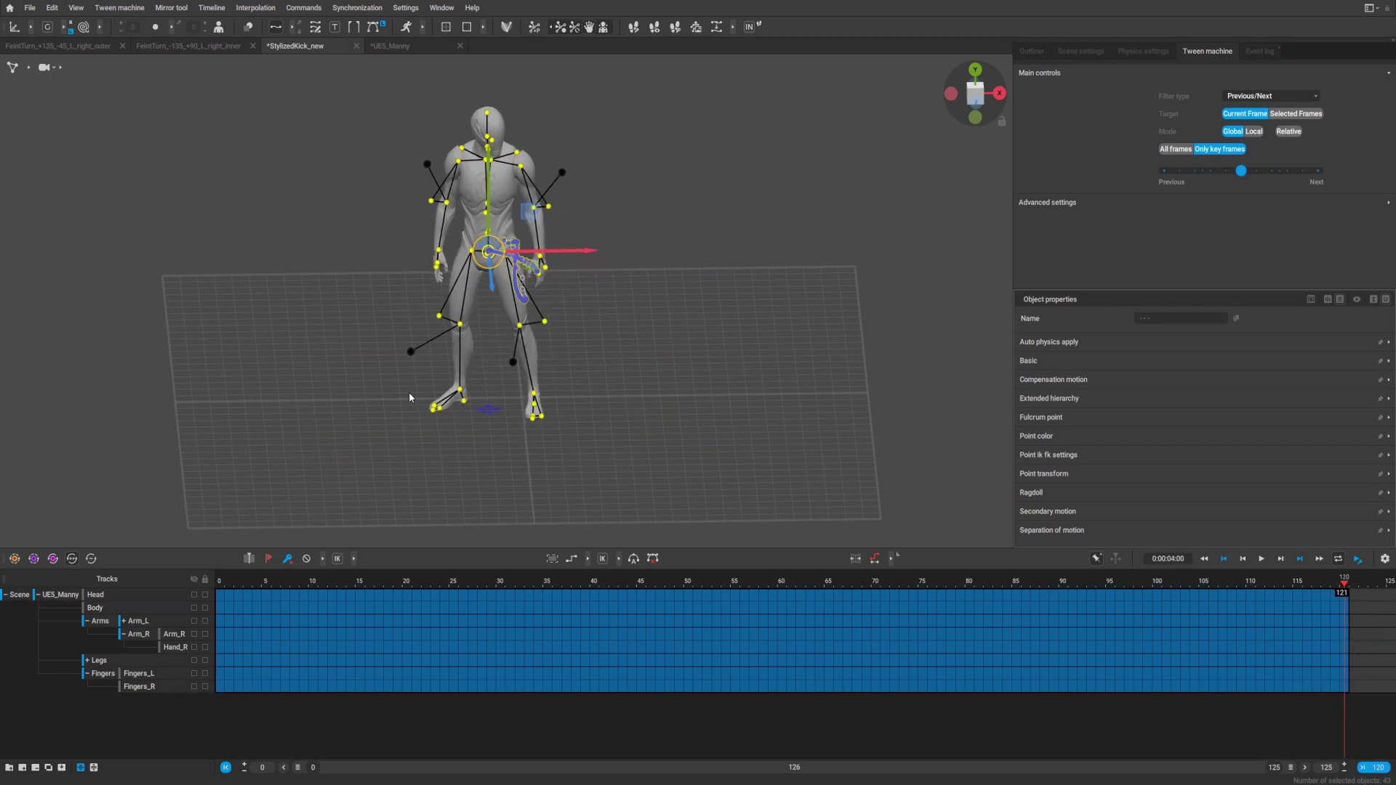
click(398, 46)
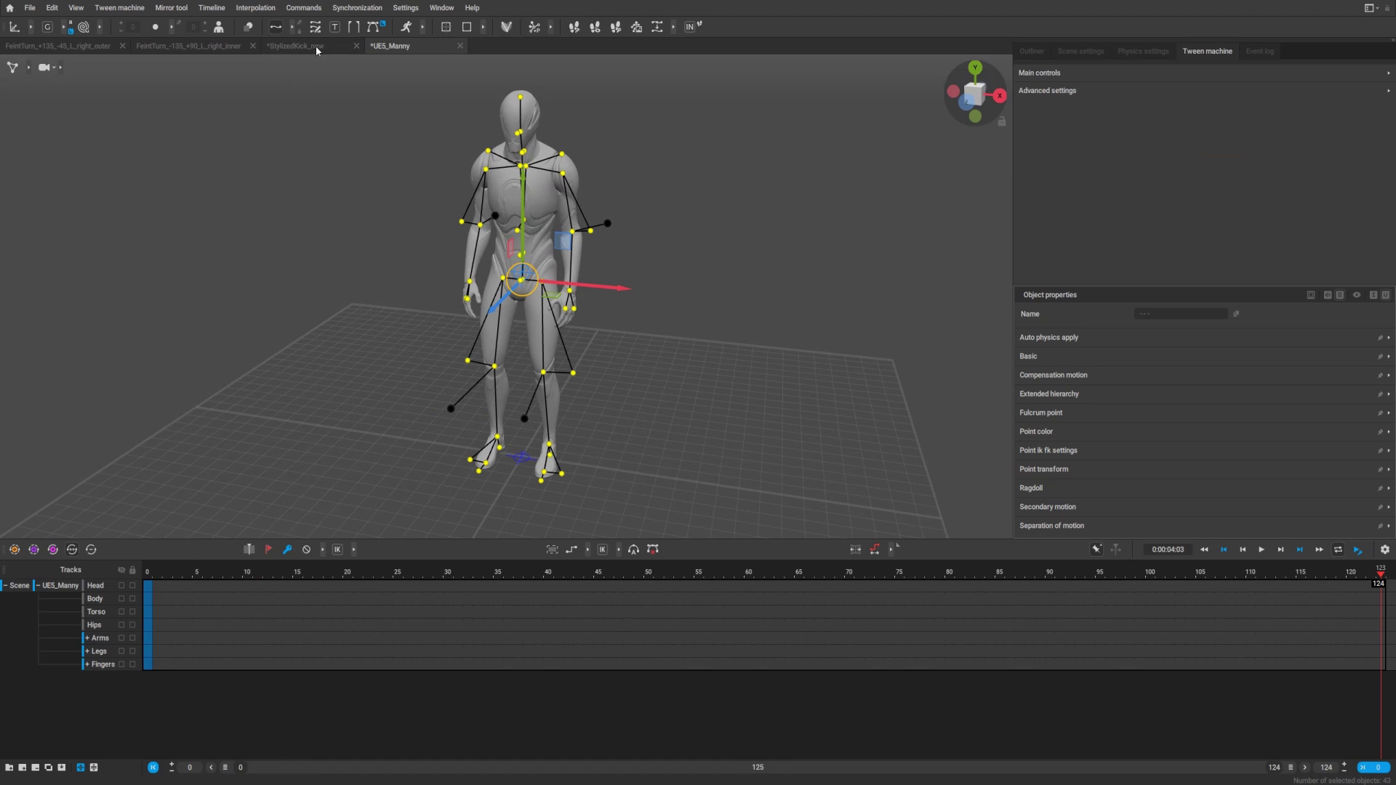
key(ctrl+shift+Tab)
click(28, 8)
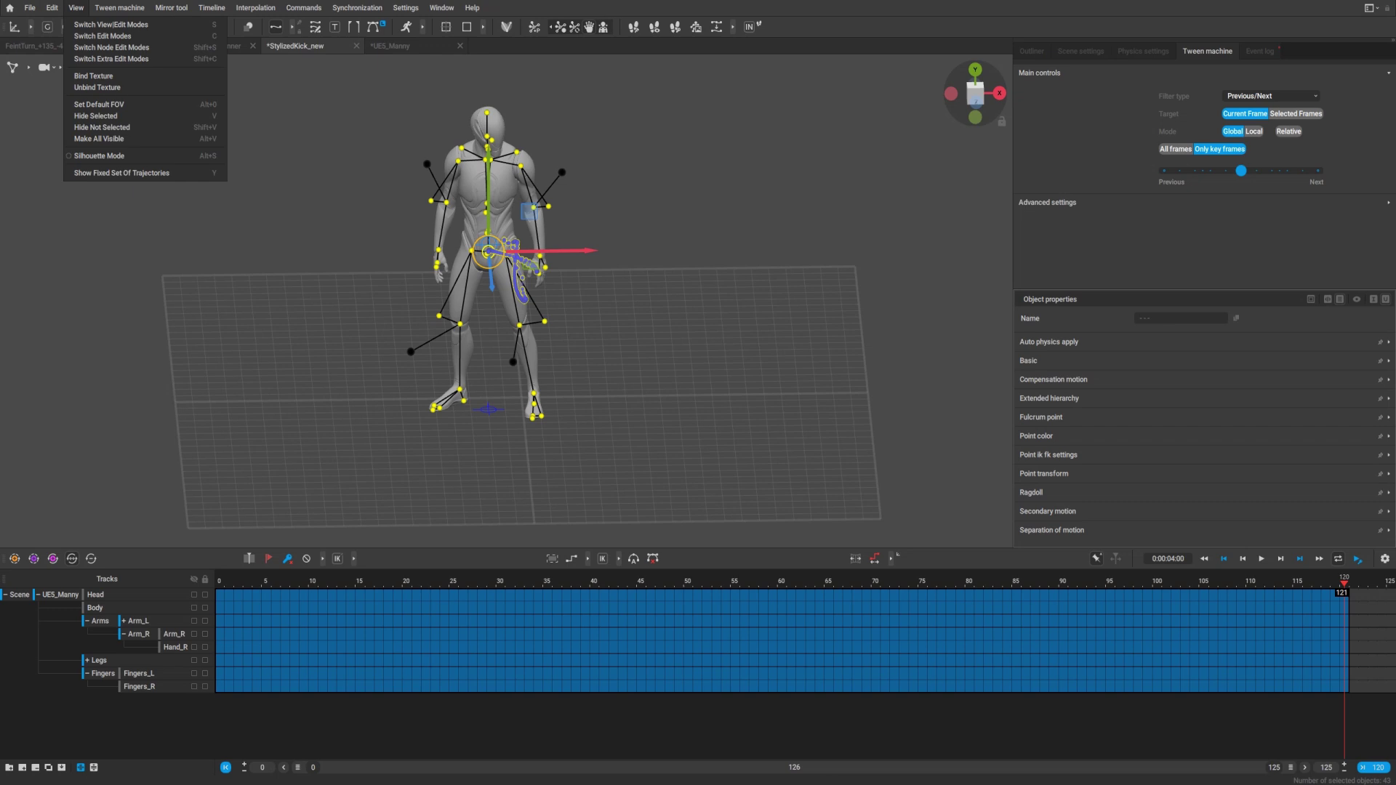
mouse_move(52, 12)
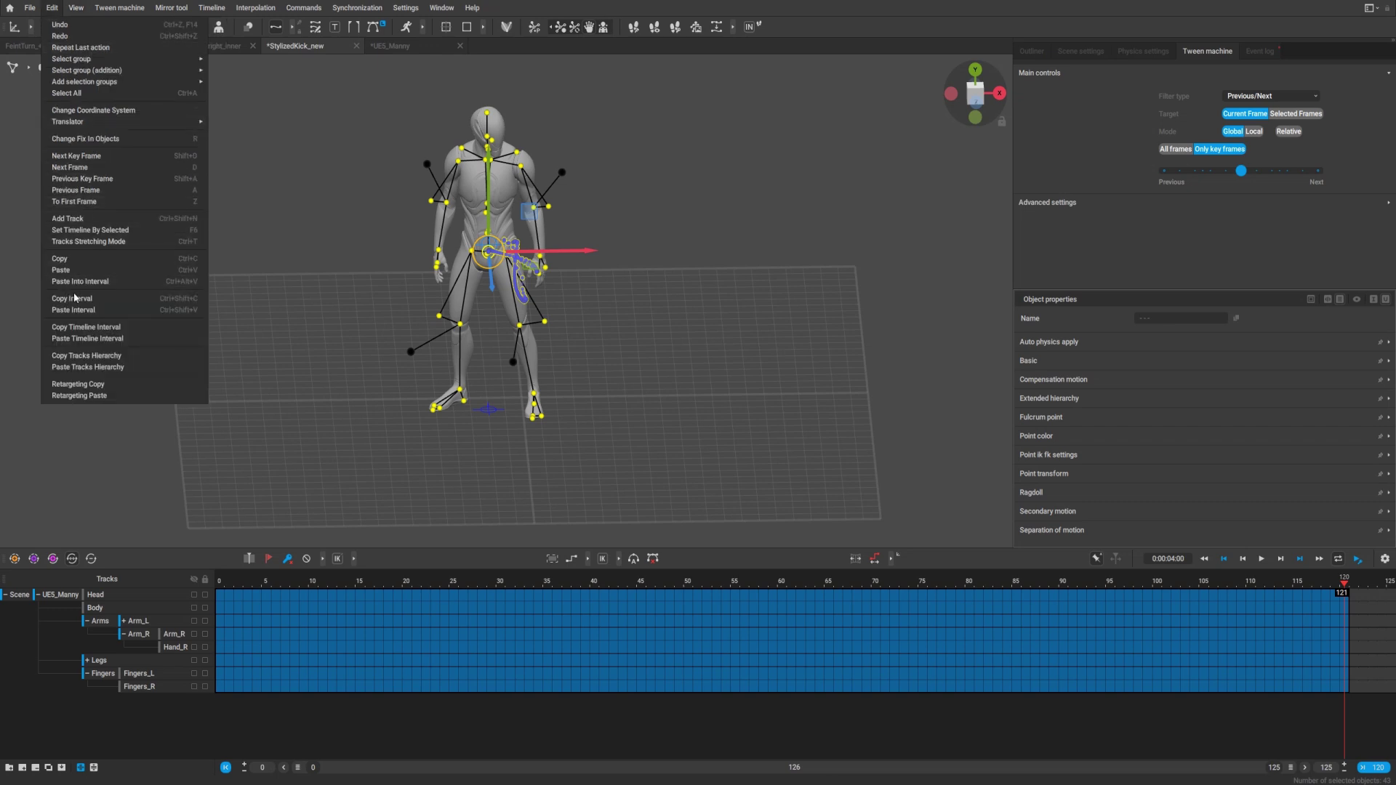
click(76, 299)
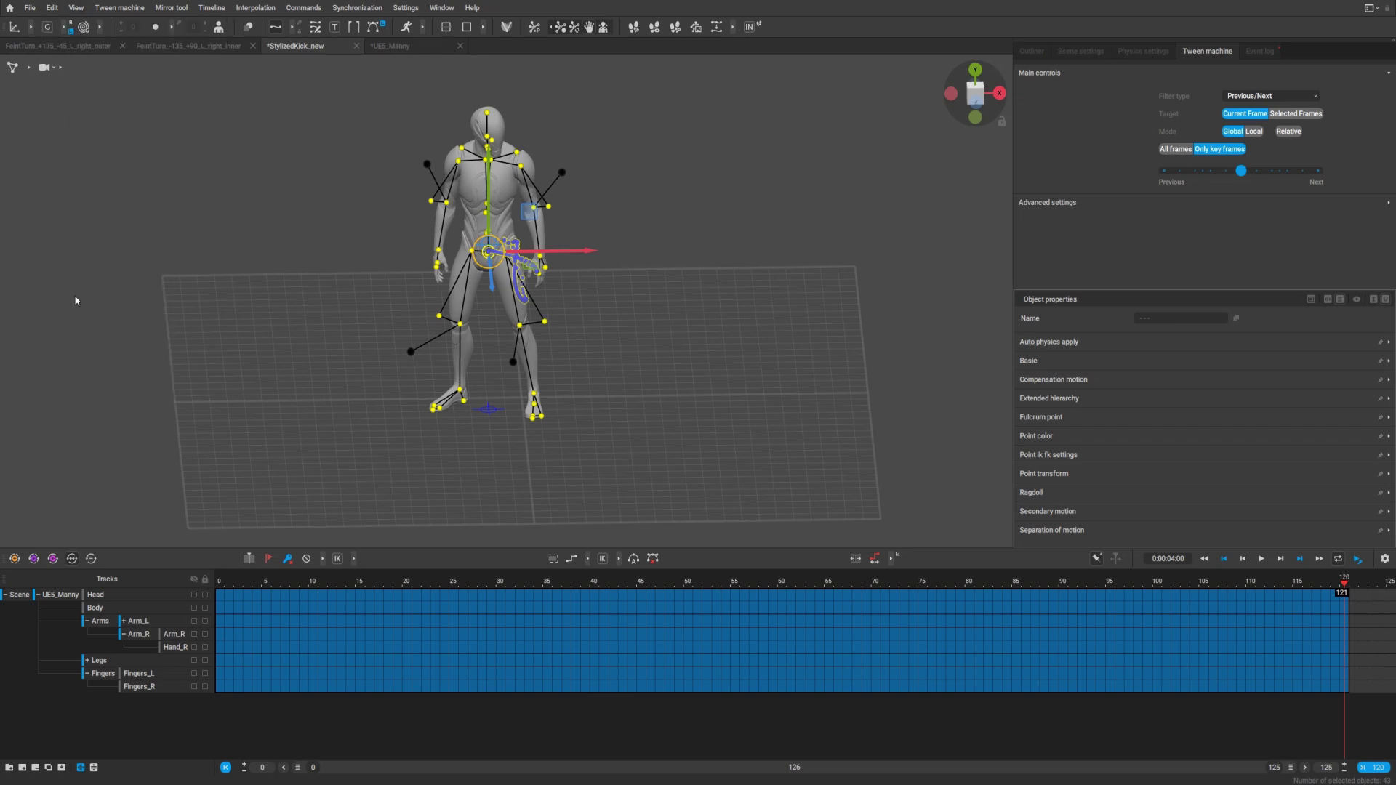
Paste the copied kick interval onto the UE5_Manny rig's tracks.
click(391, 49)
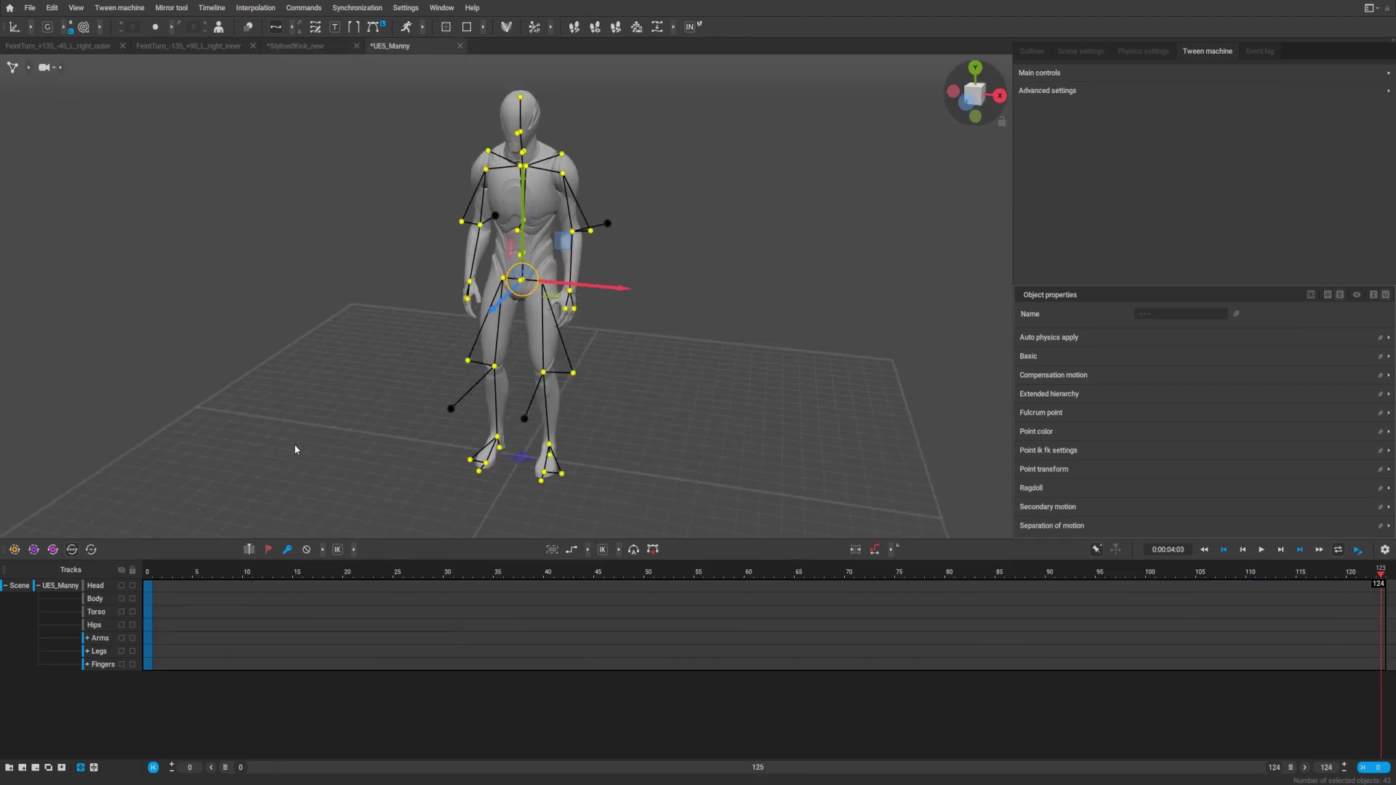
click(29, 9)
mouse_move(52, 8)
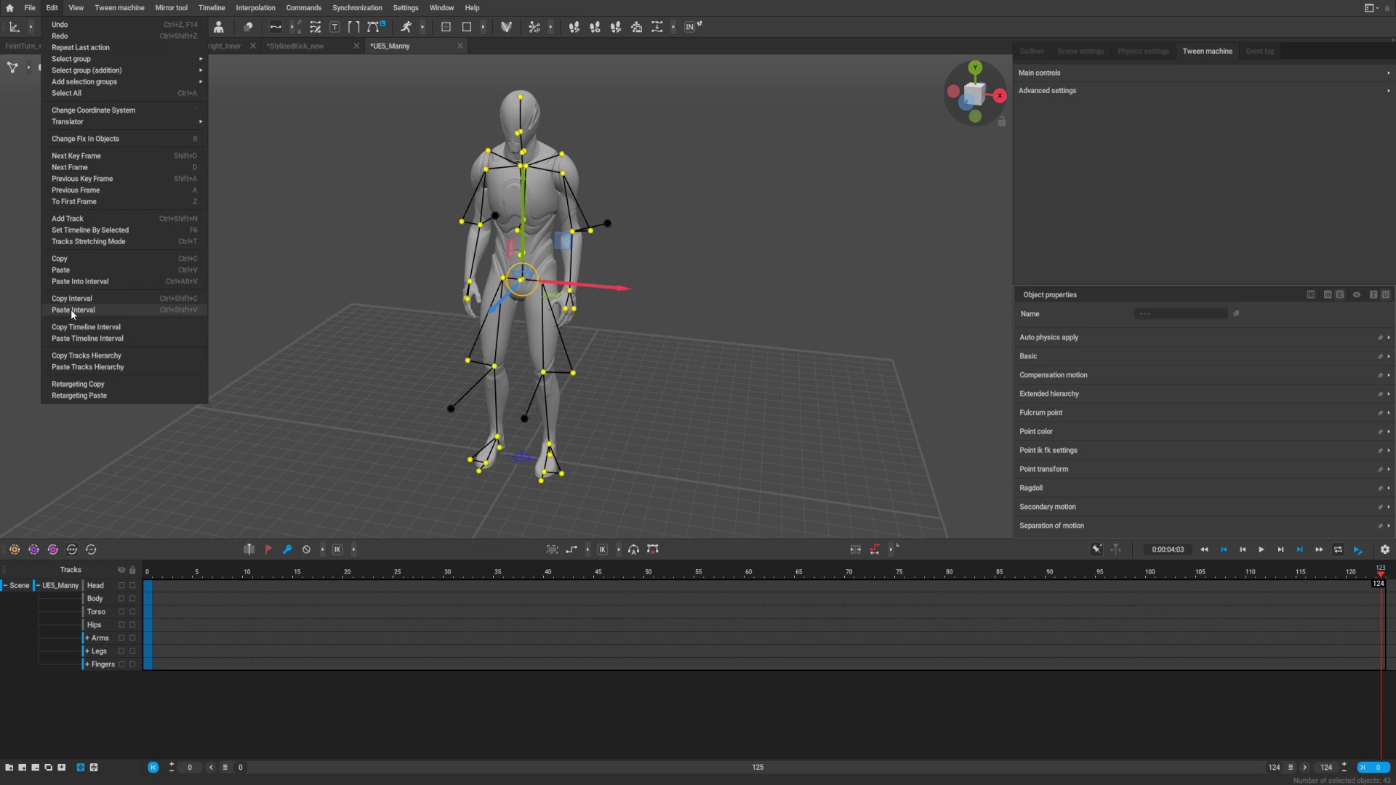
key(Return)
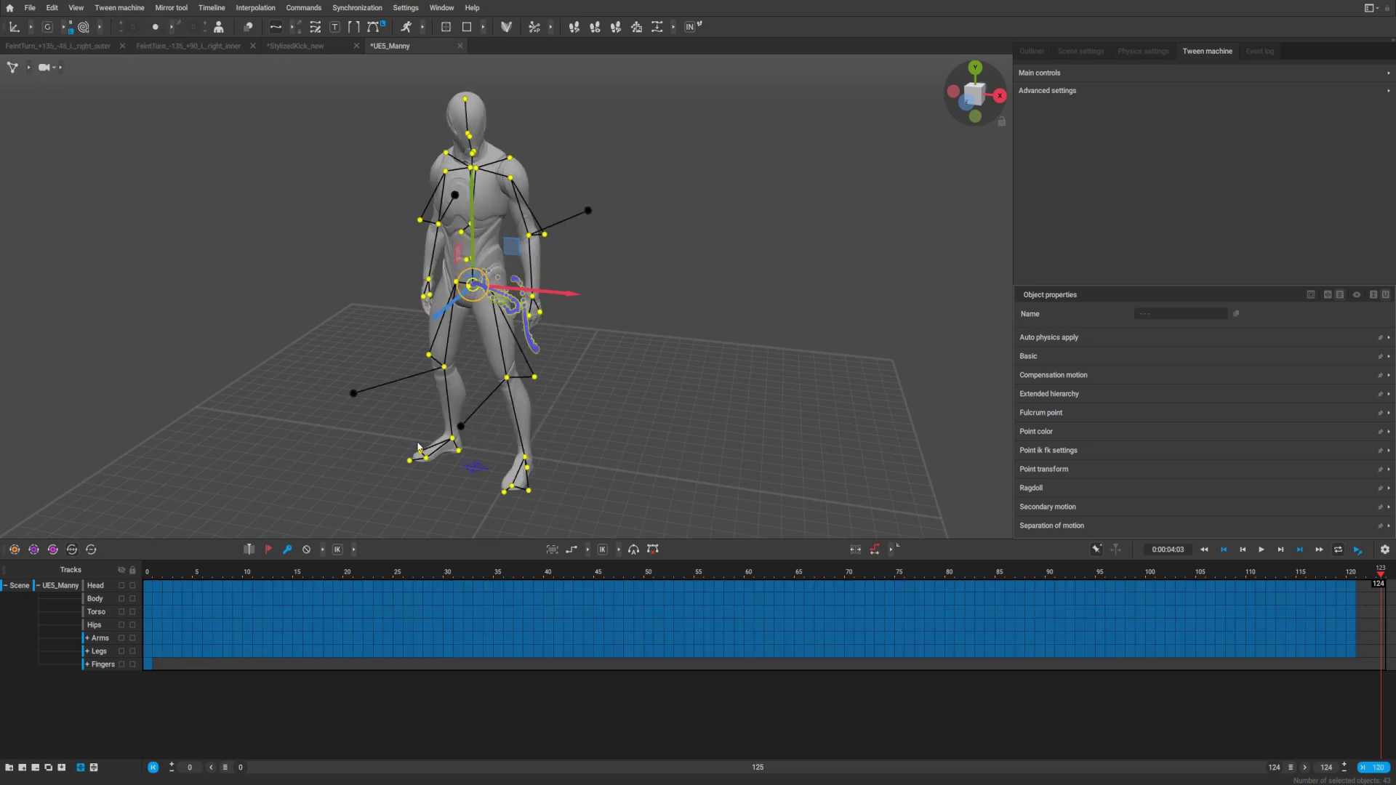
Review the pasted kick, then jump from frame 0 to the last frame, 124.
drag(196, 571, 970, 623)
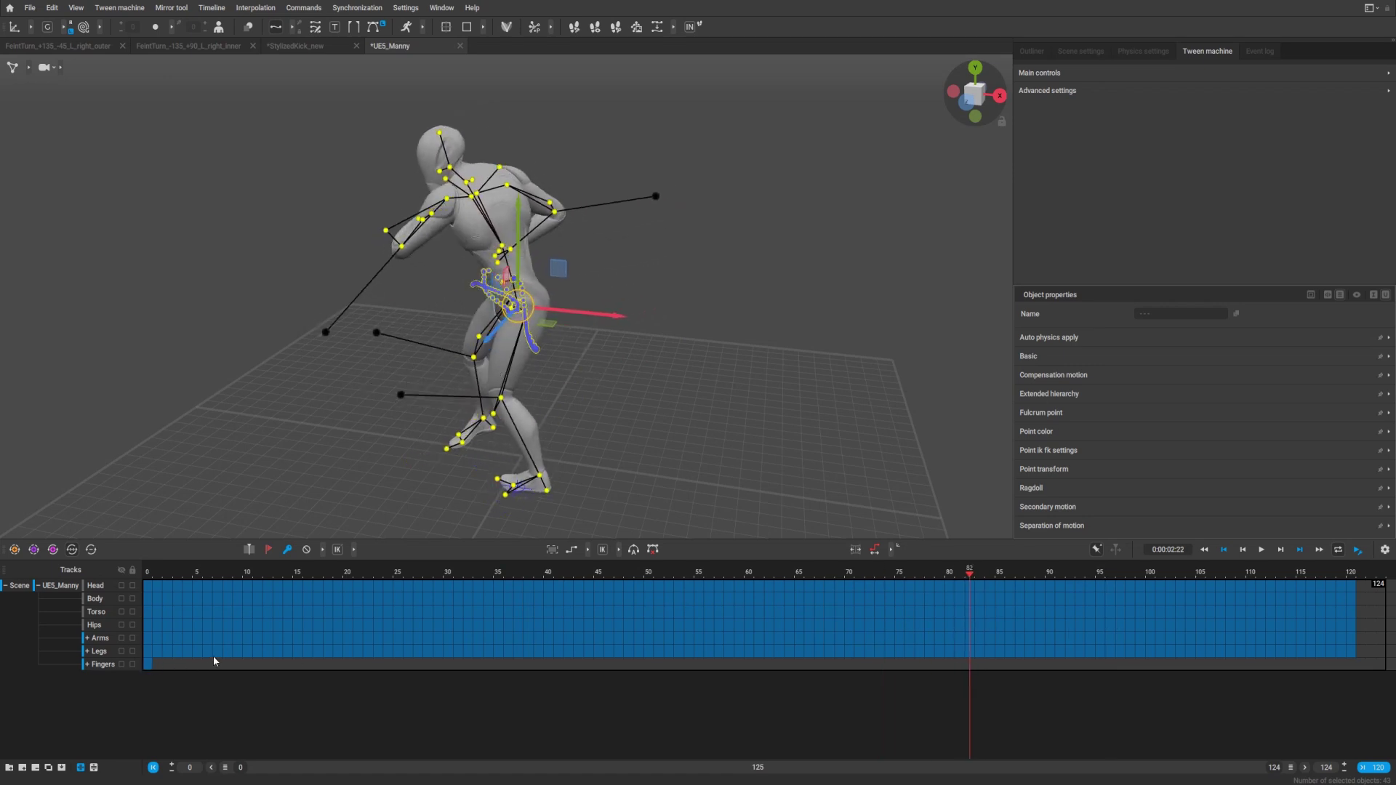
drag(412, 572, 598, 603)
drag(494, 612, 1282, 602)
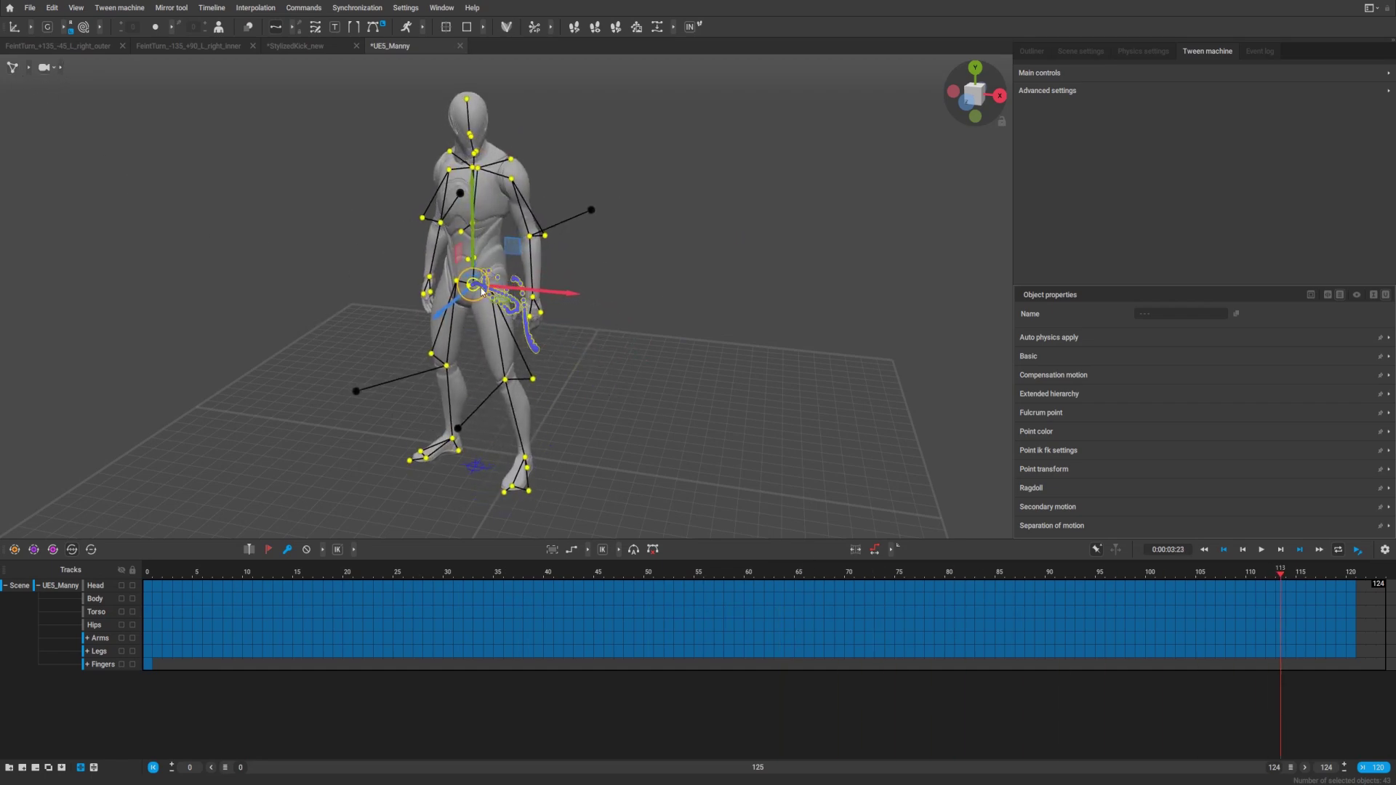
click(28, 69)
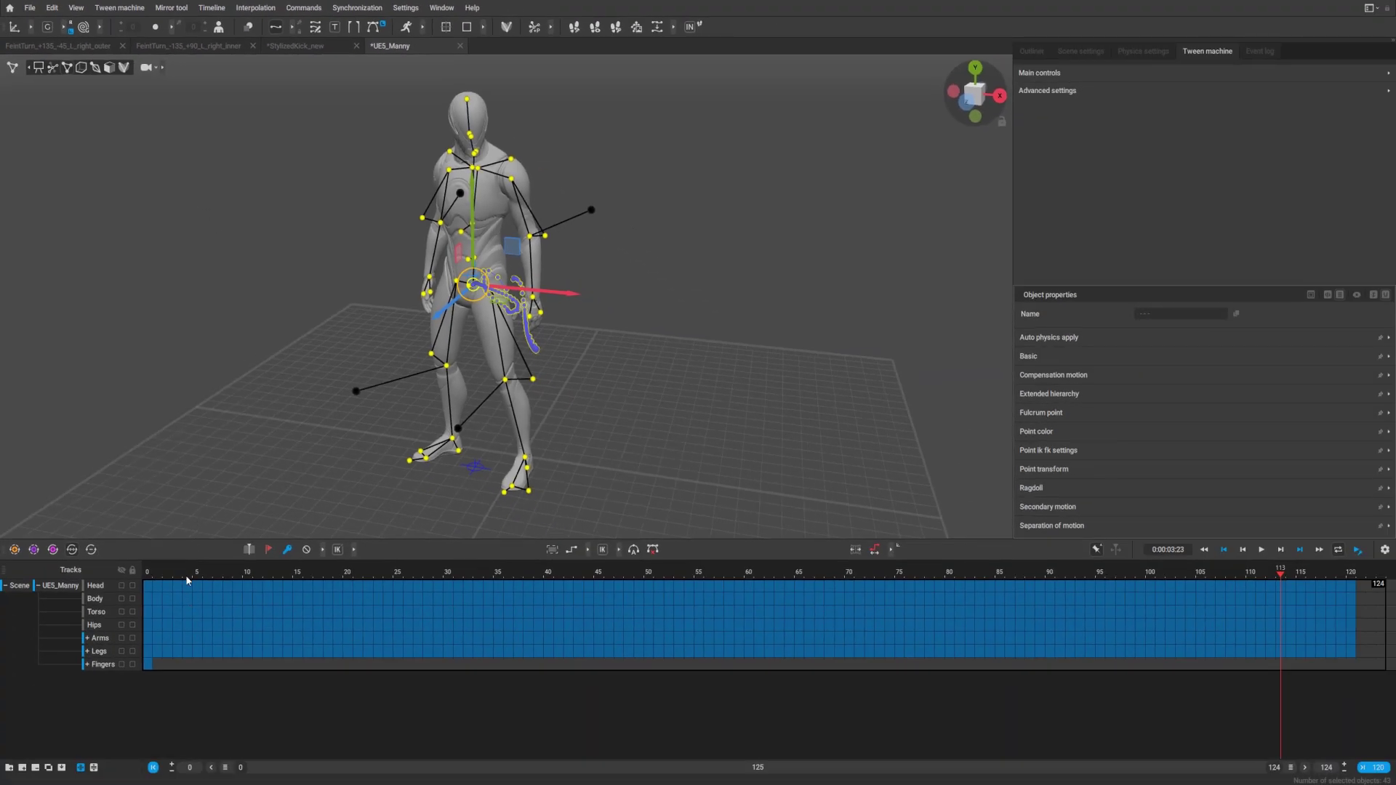
key(Home)
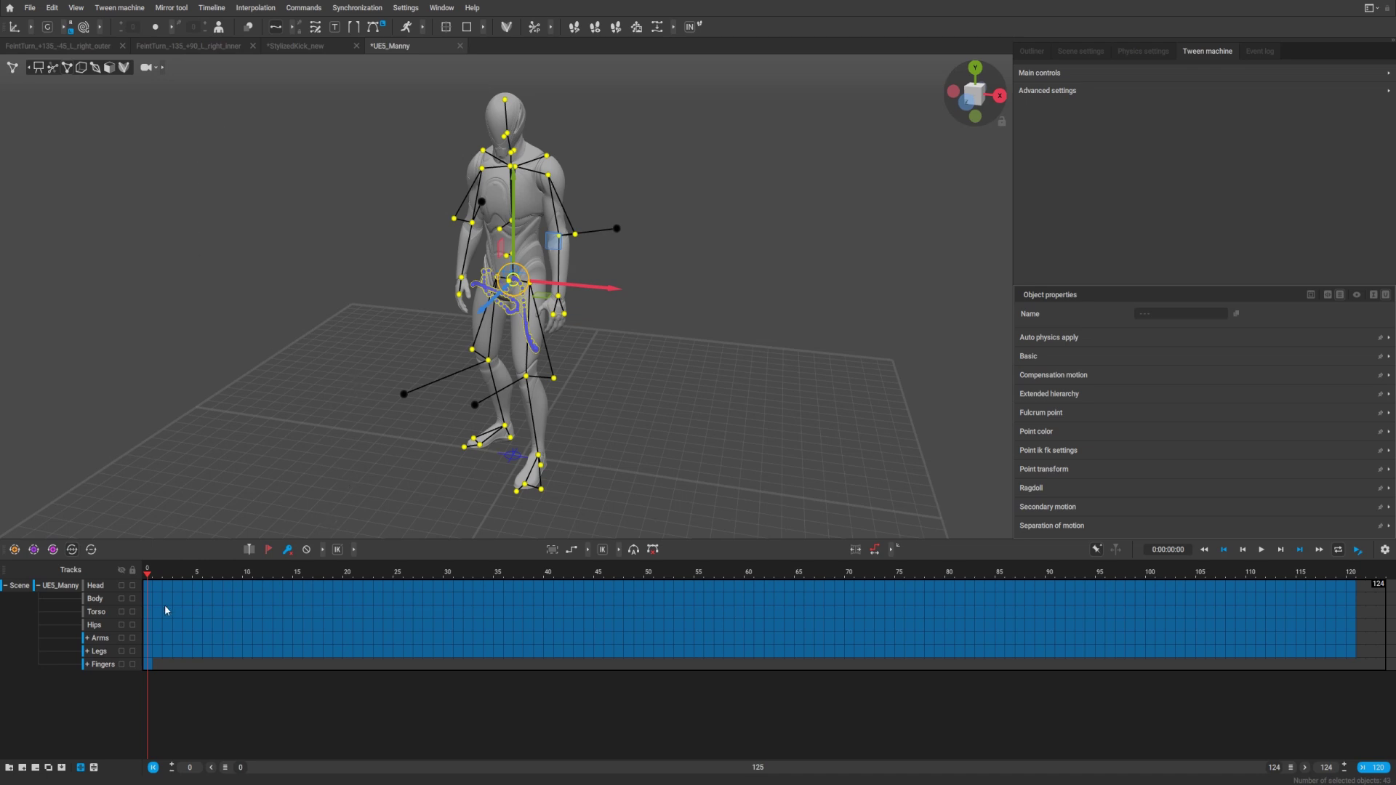
key(End)
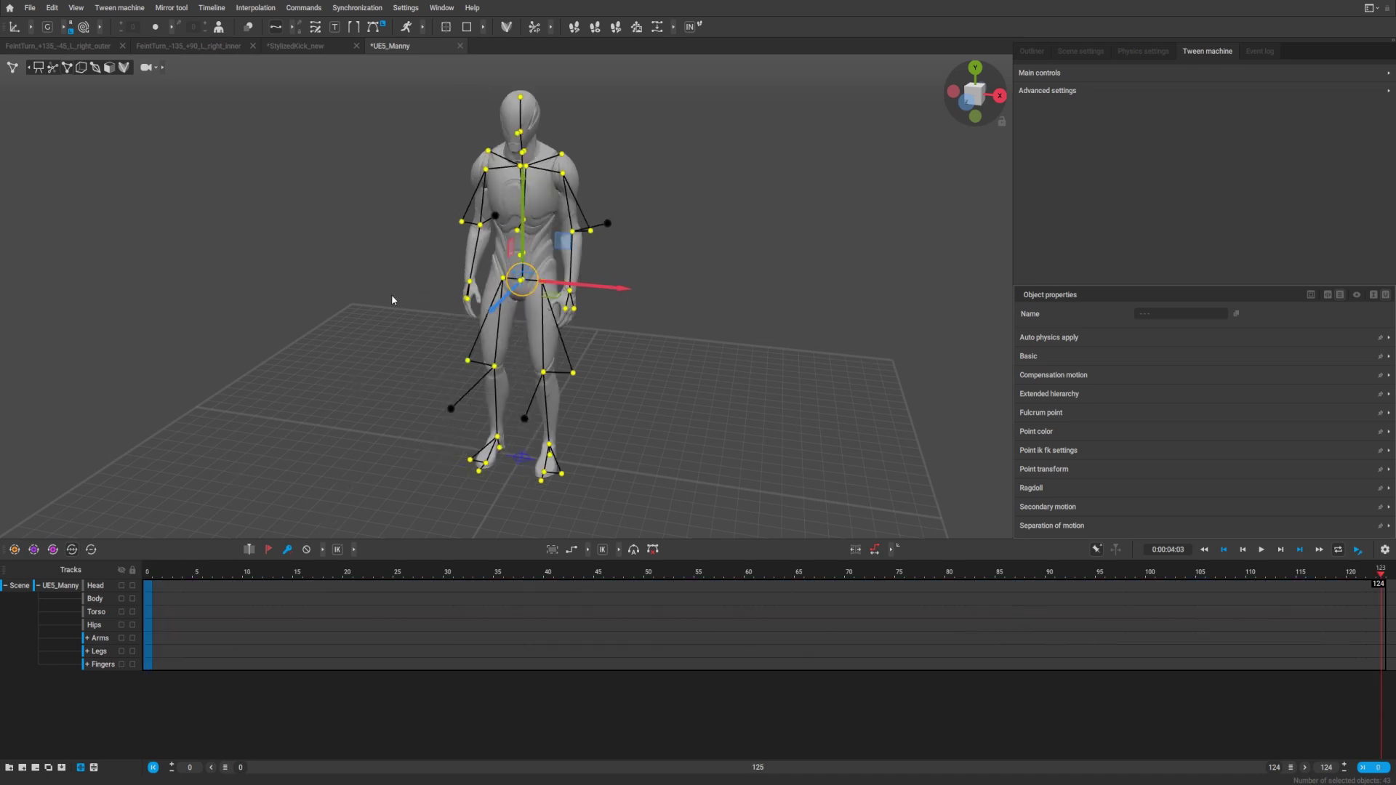
Select the whole StylizedKick_new skeleton and copy its motion with Retargeting Copy.
click(51, 8)
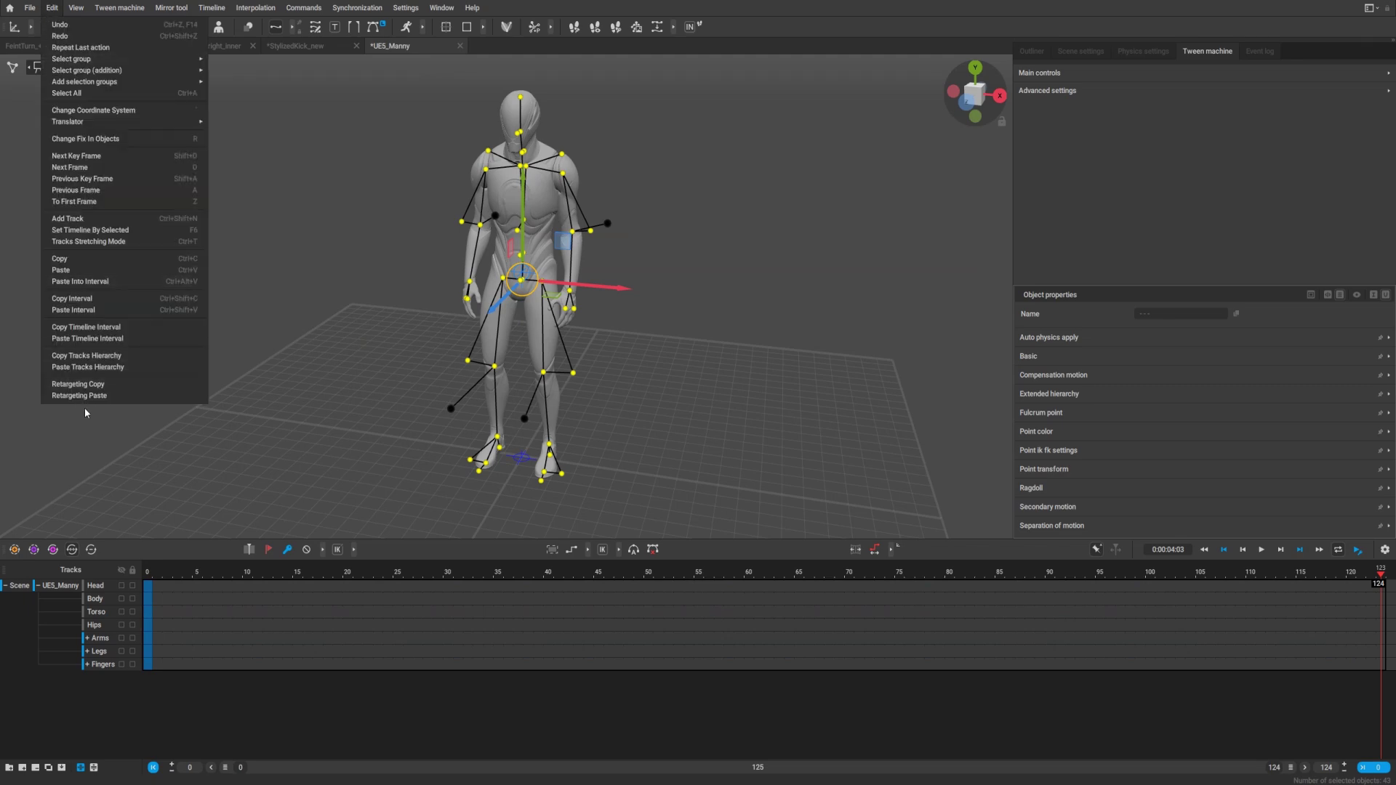
click(295, 45)
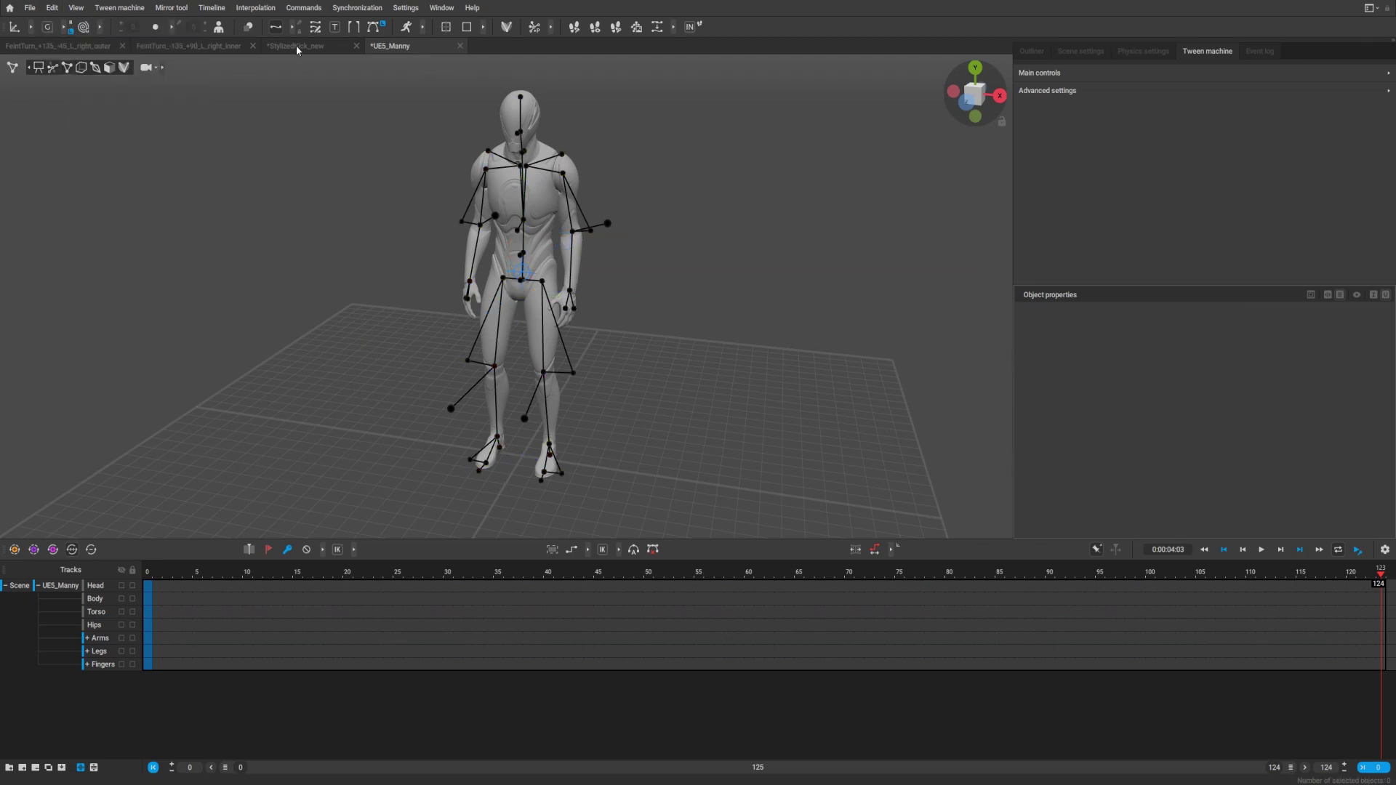
click(295, 45)
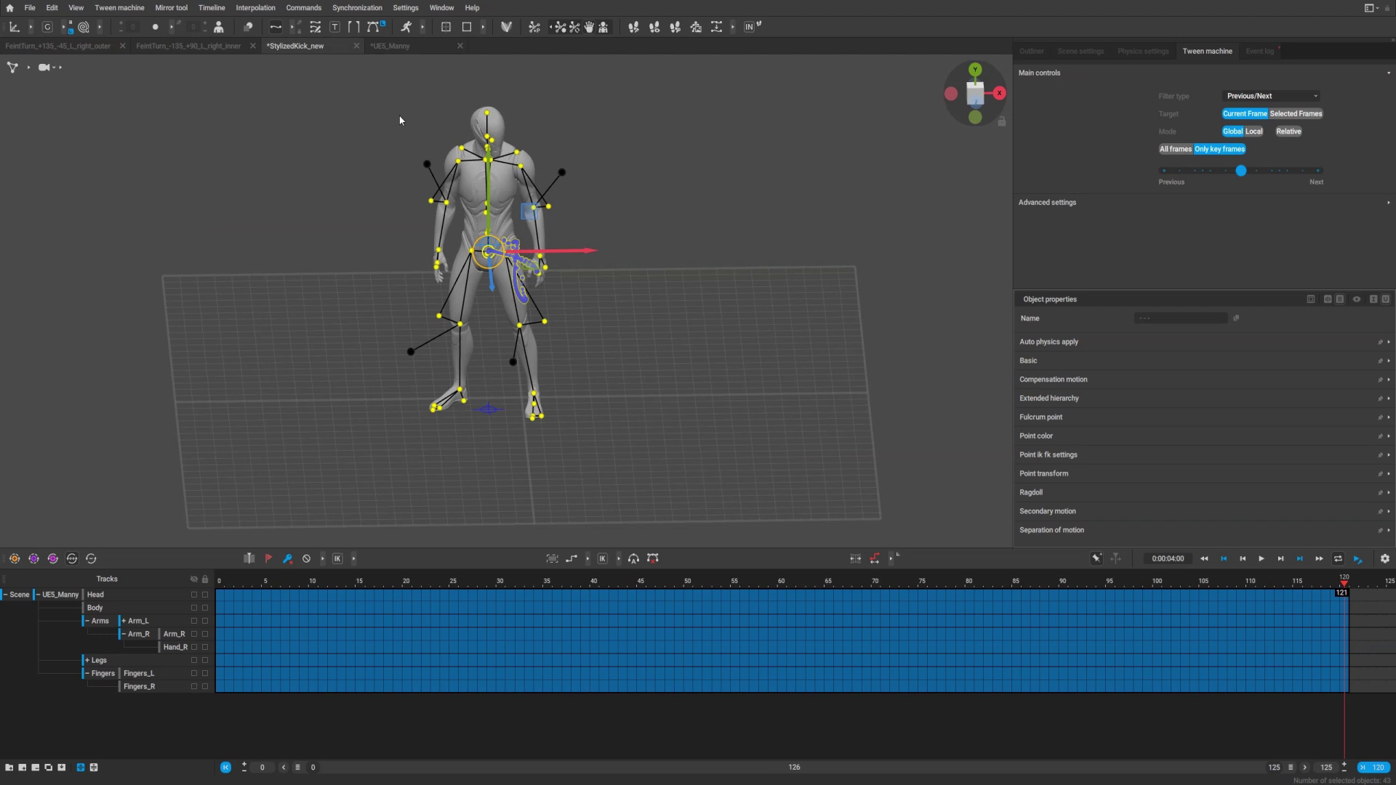
drag(400, 120, 665, 465)
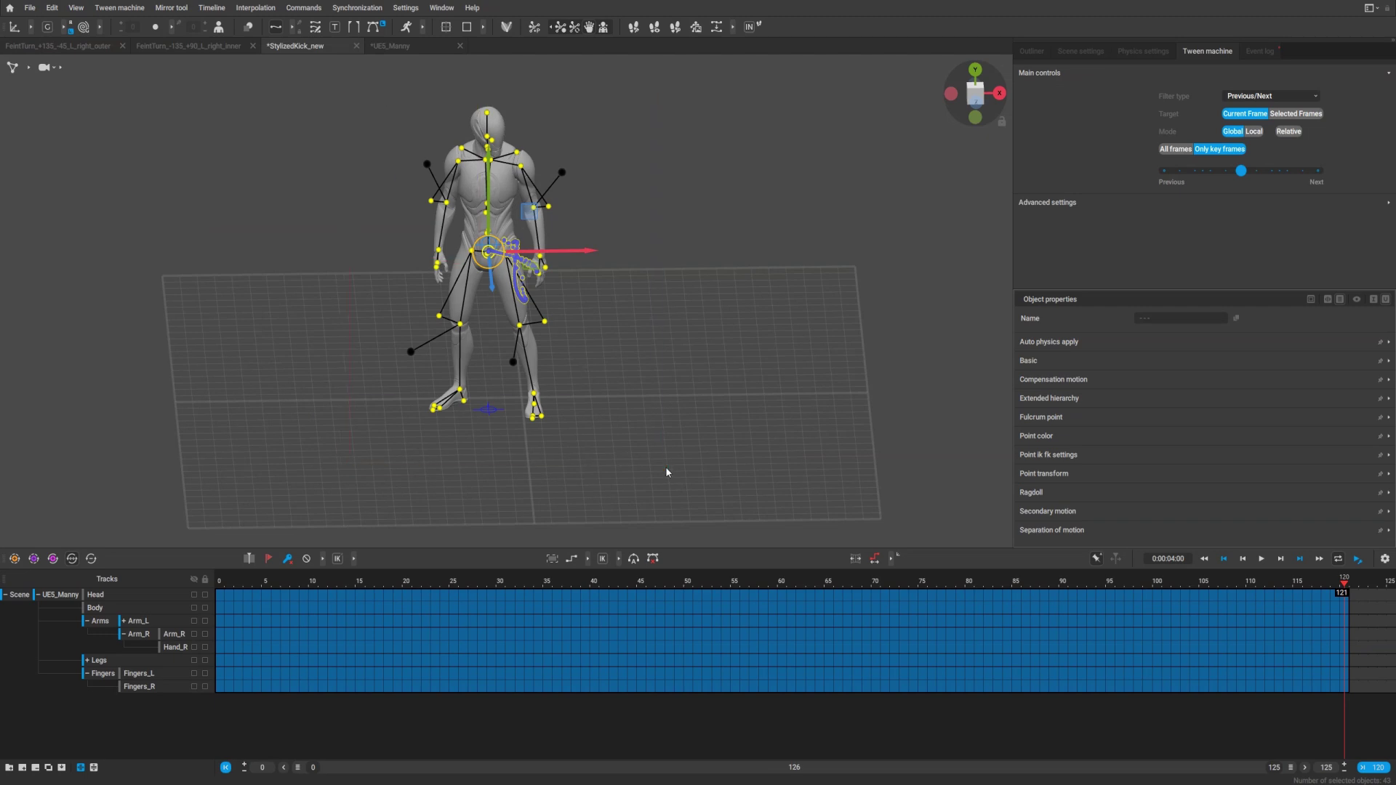
click(51, 8)
click(98, 384)
Retargeting-paste the kick onto all 43 UE5_Manny points and preview around frame 38.
click(394, 47)
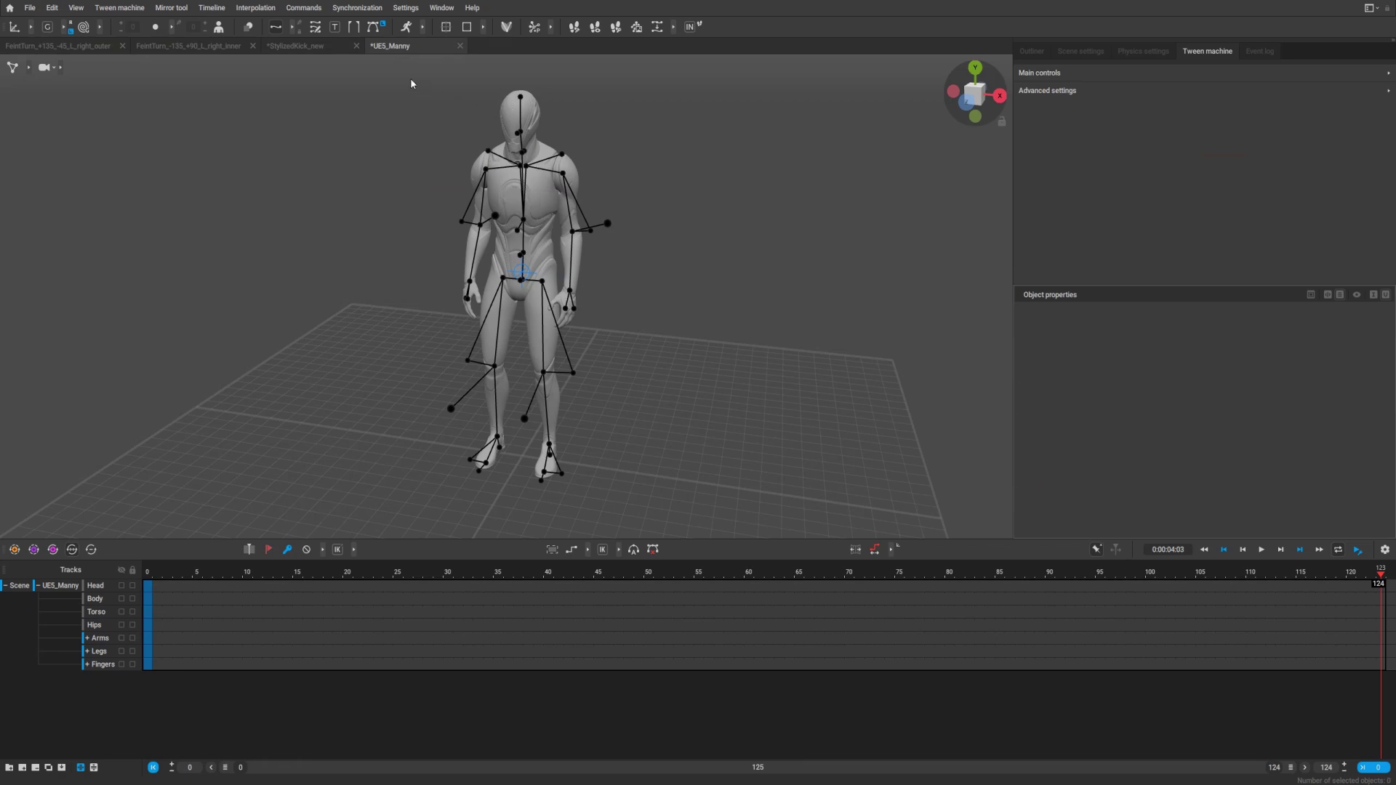
drag(690, 503, 690, 503)
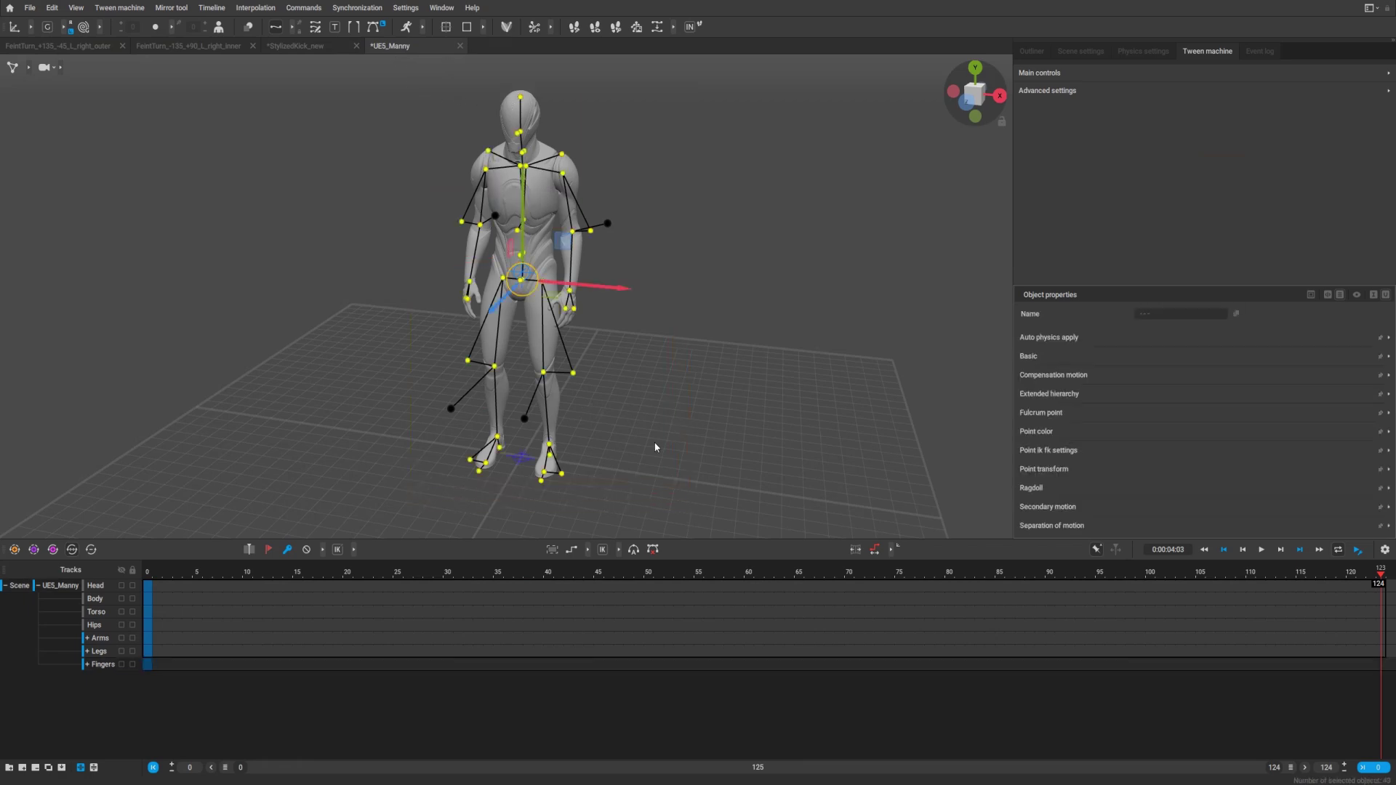
click(53, 9)
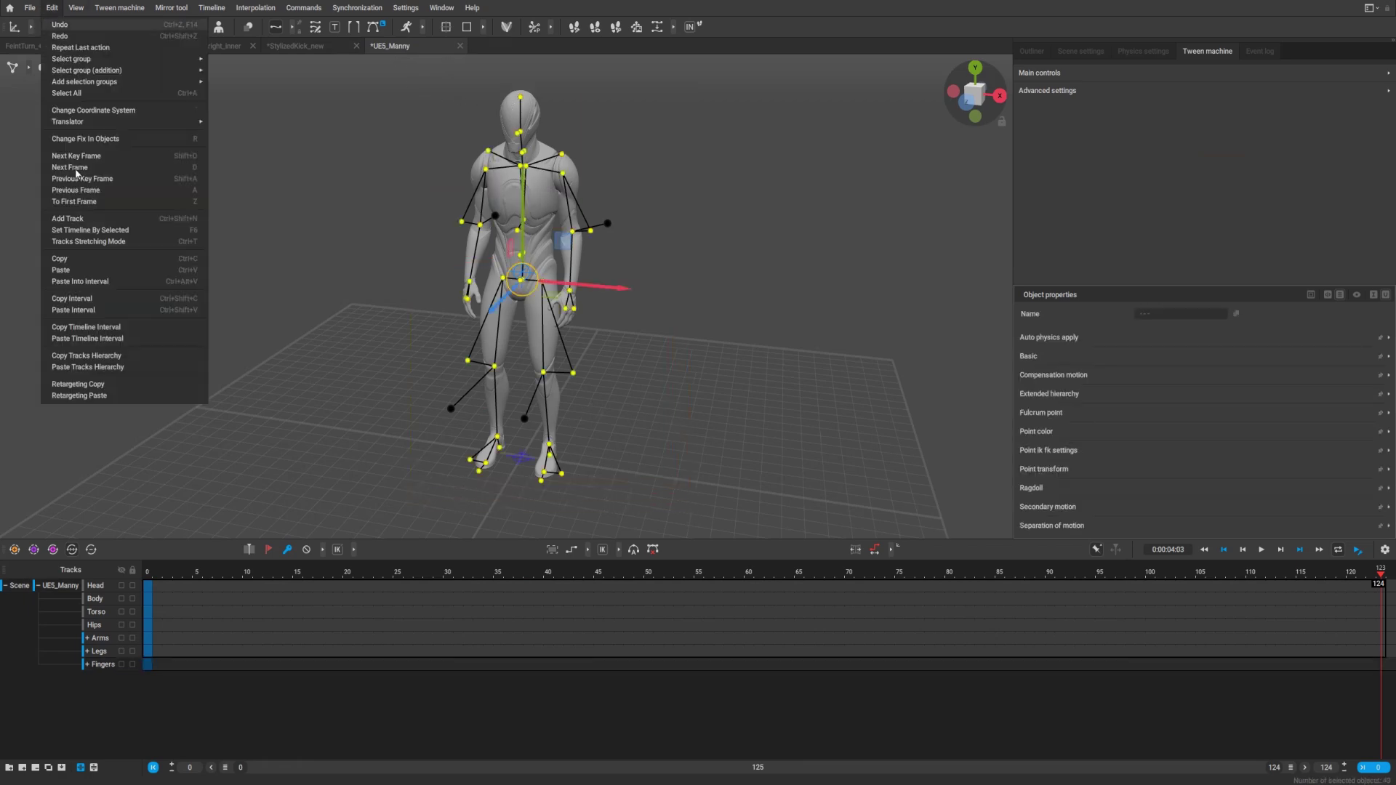
click(80, 395)
drag(145, 585, 494, 593)
Undo the retargeted paste, leaving Manny with a single key at frame 0.
key(ctrl+z)
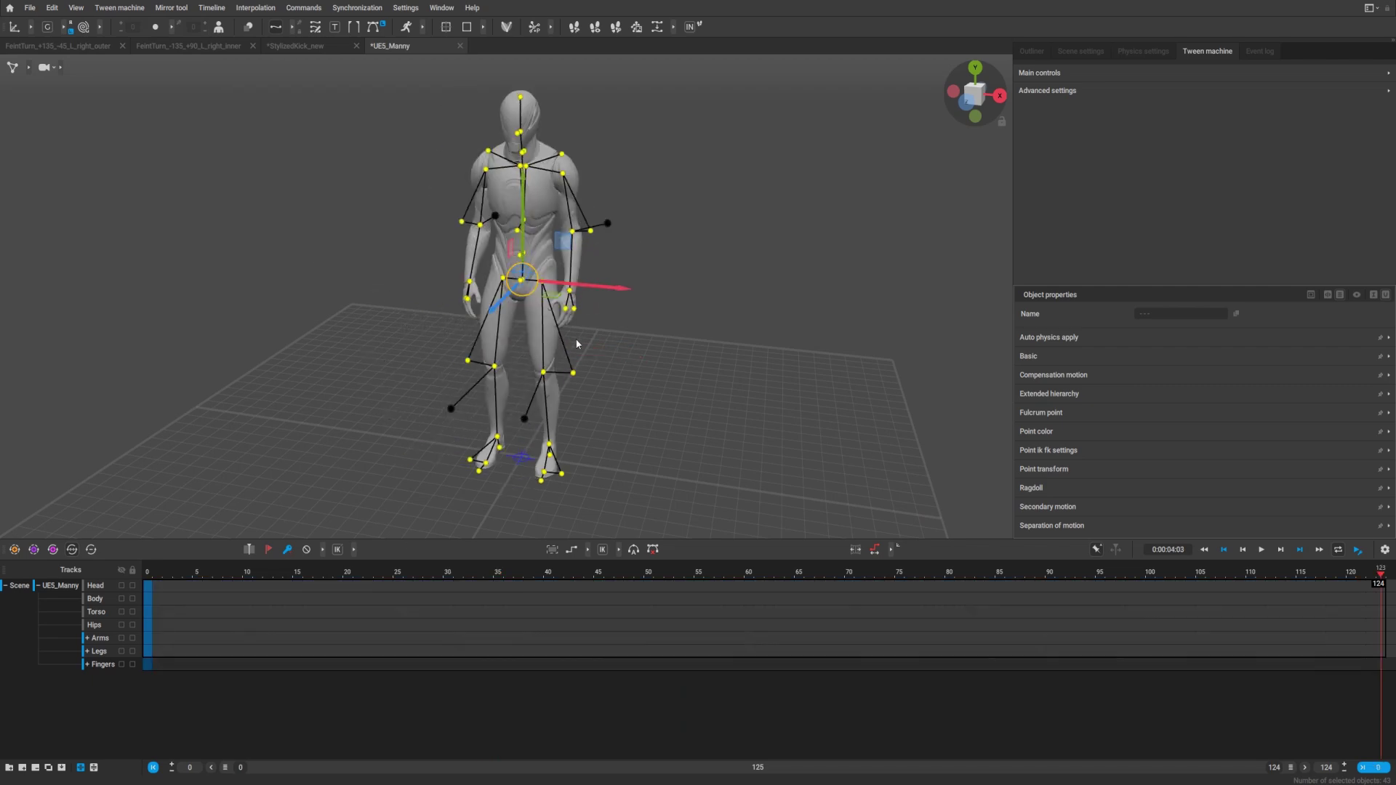
key(ctrl+z)
key(ctrl+shift+z)
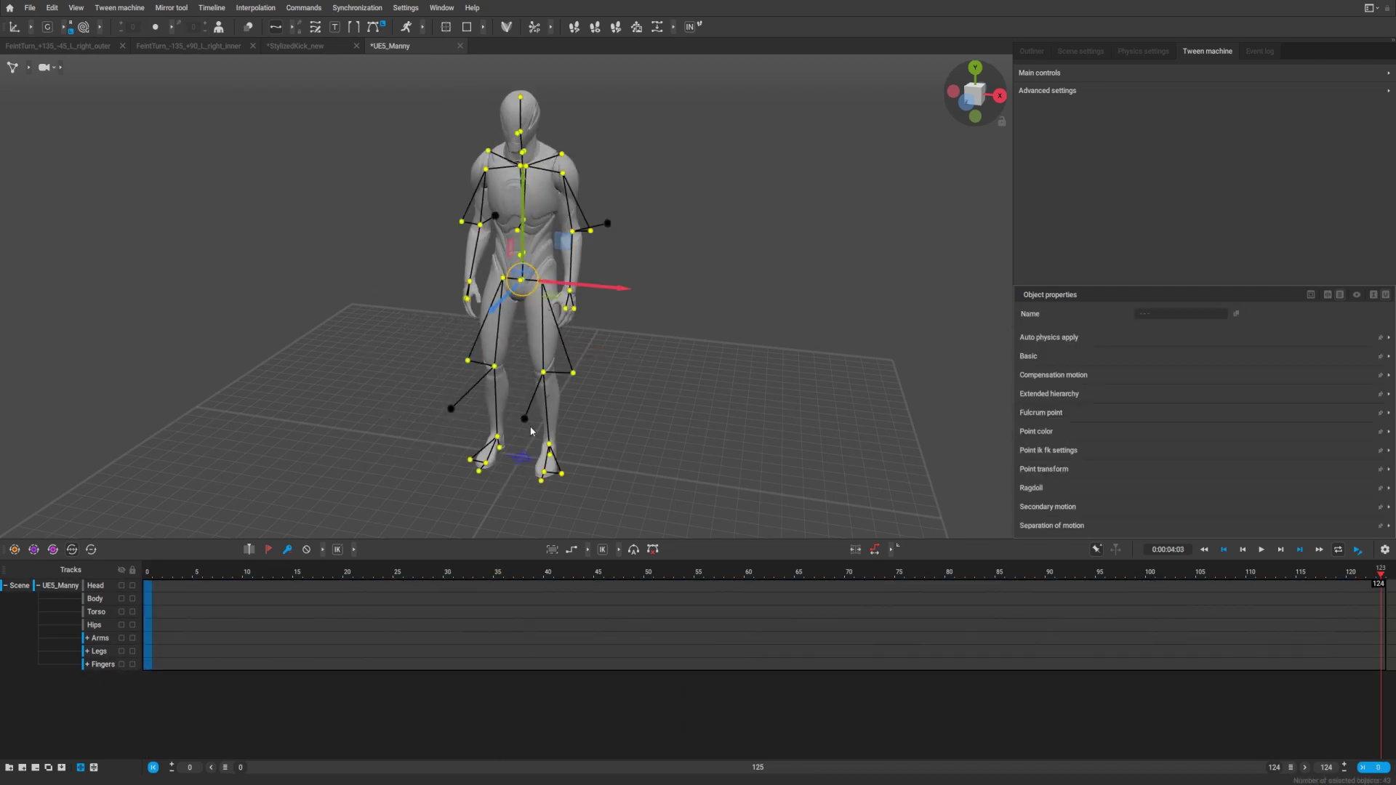
key(ctrl+shift+z)
key(ctrl+z)
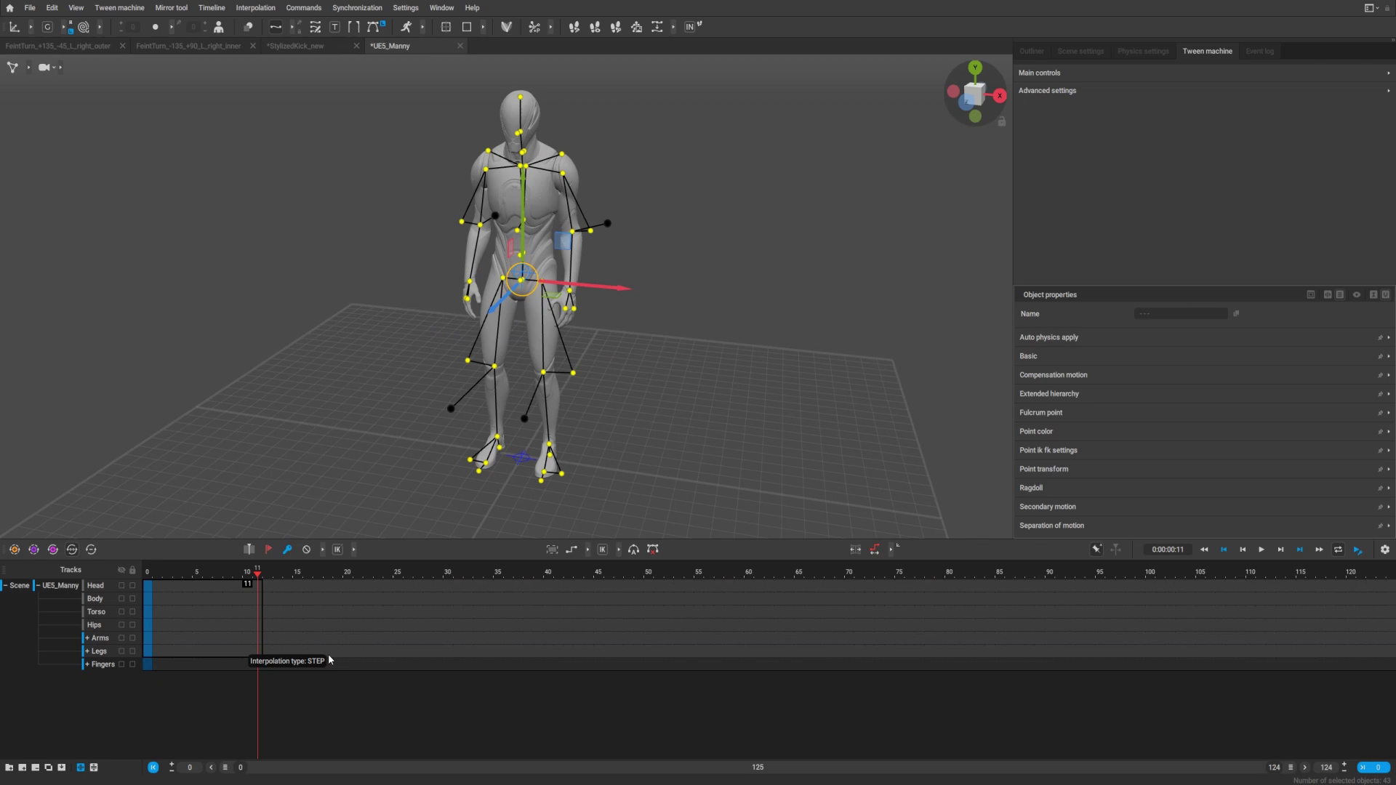
Copy the StylizedKick_new interval and paste it into UE5_Manny's tracks.
click(317, 45)
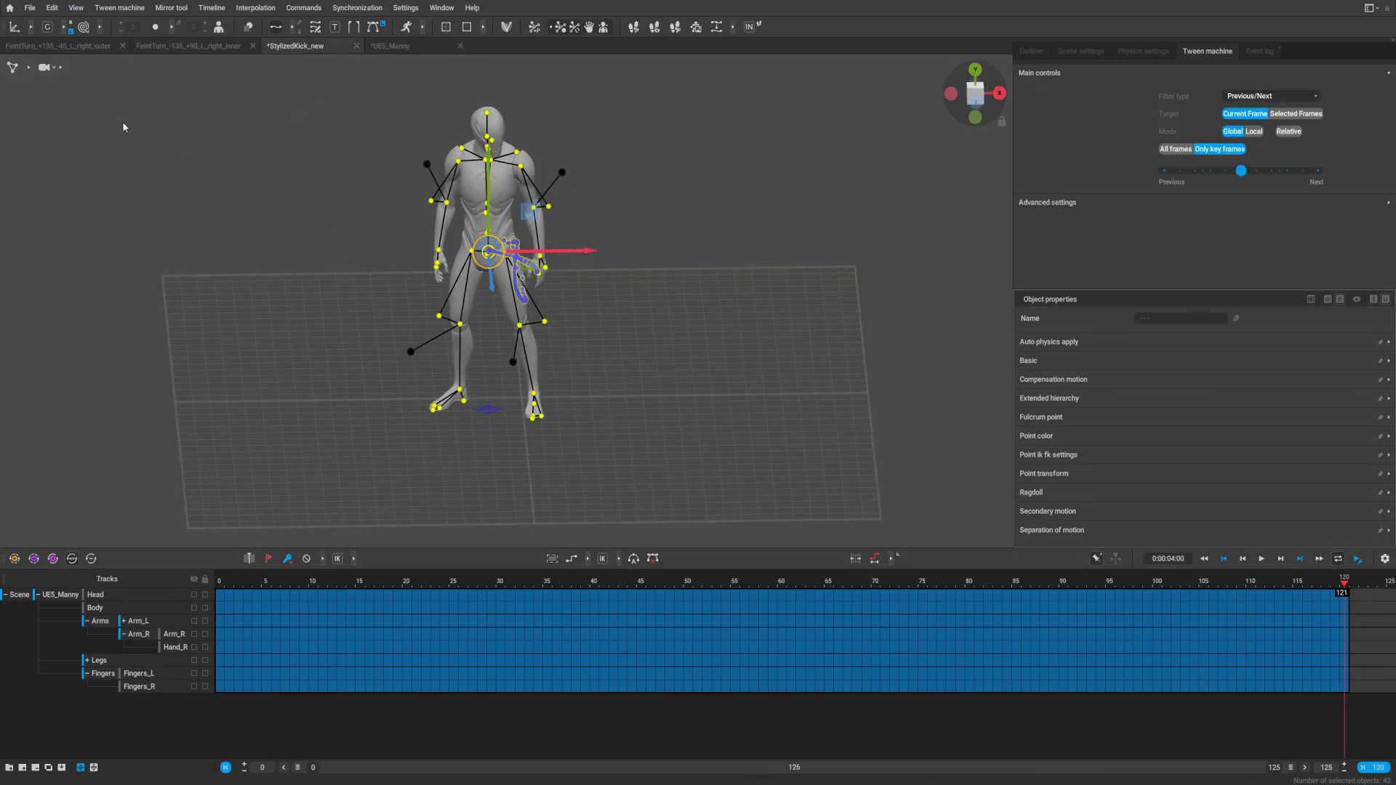
click(51, 7)
click(71, 298)
key(ctrl+Tab)
key(alt+e)
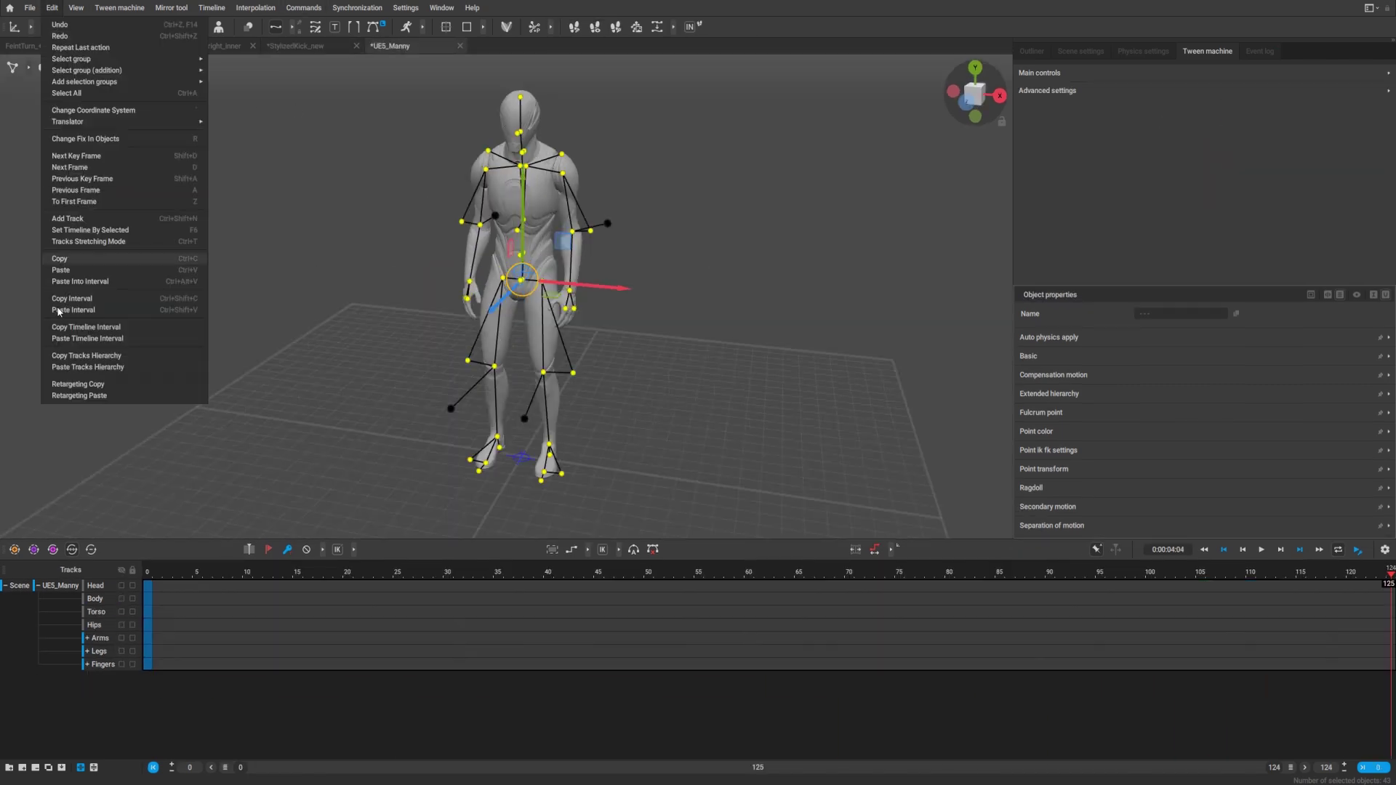
click(67, 309)
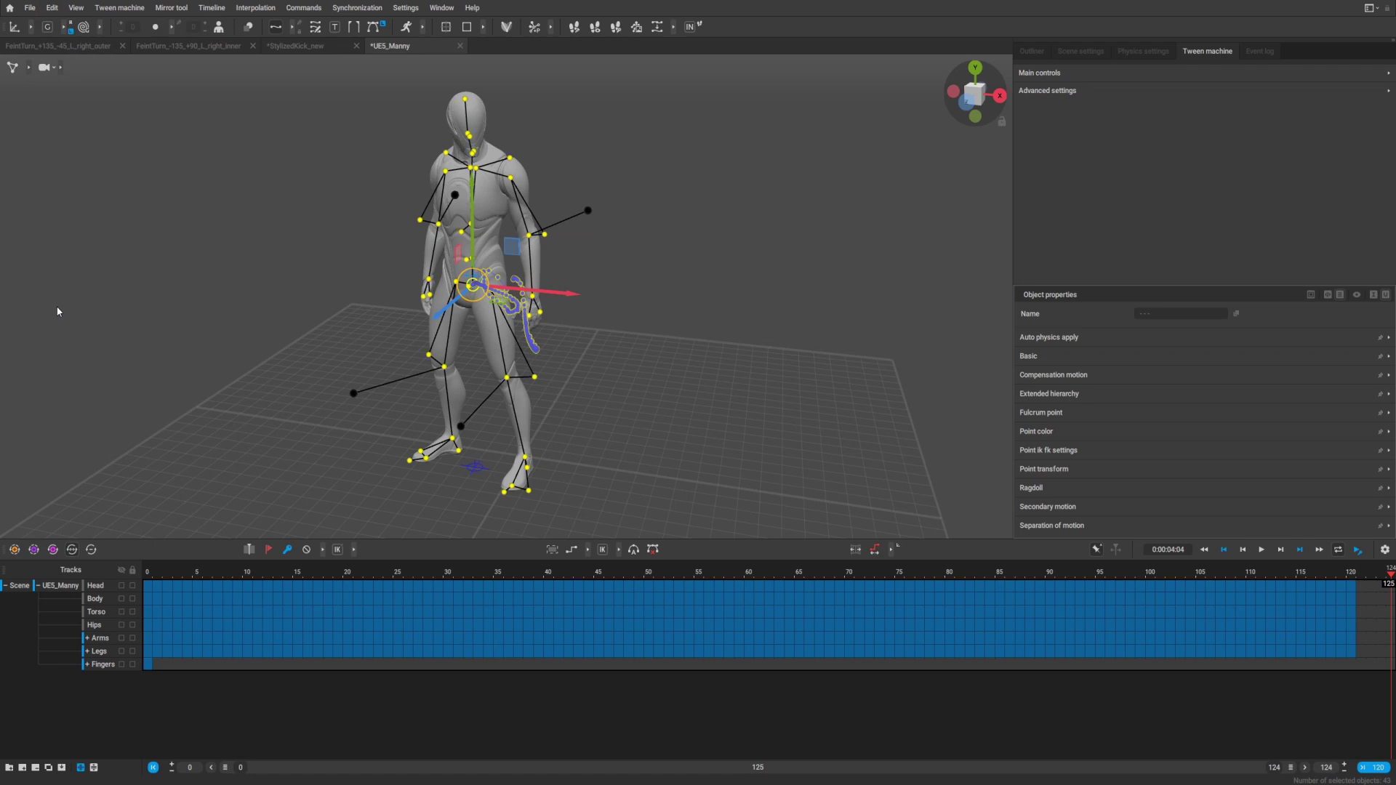
Play the pasted kick, stopping at frame 101, and move the UE5_Manny tab beside StylizedKick_new.
key(space)
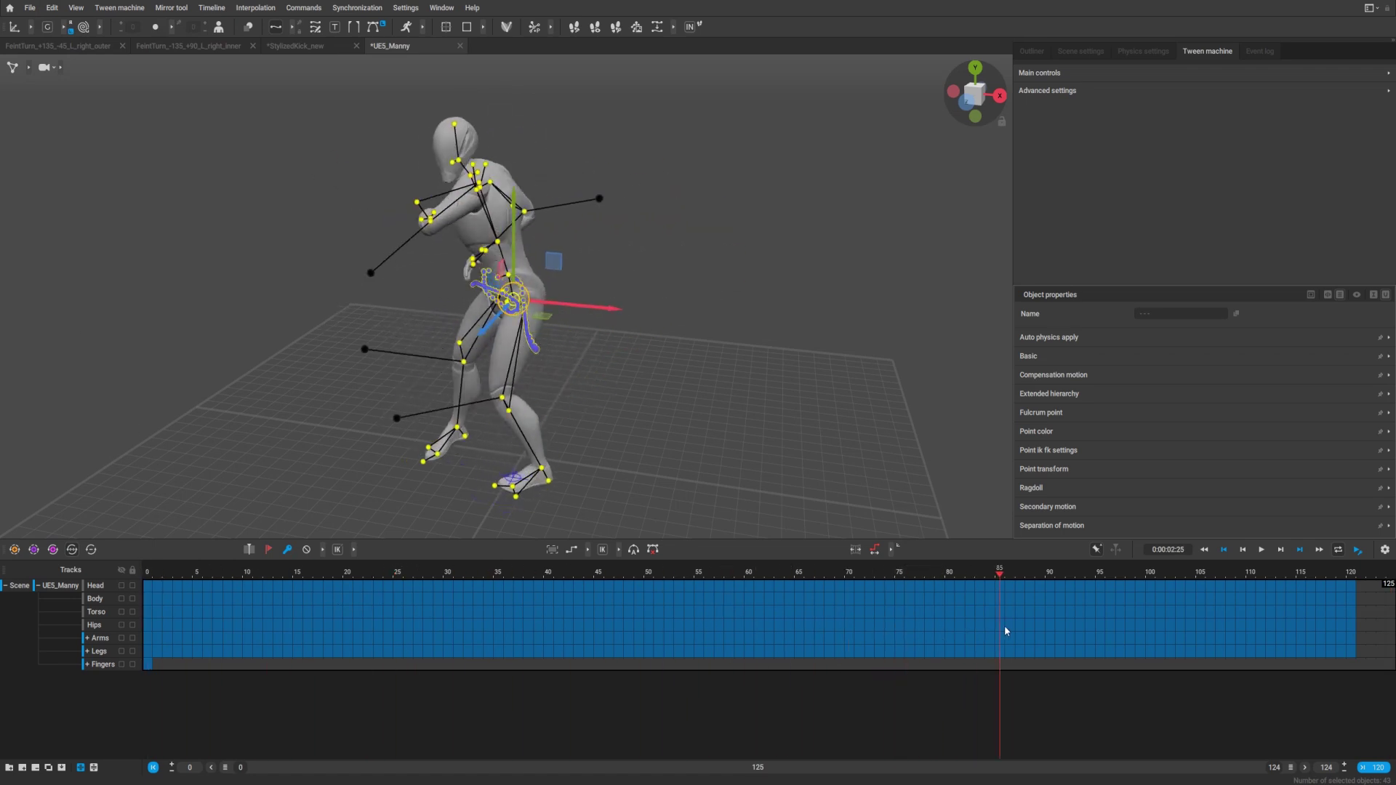
click(1156, 604)
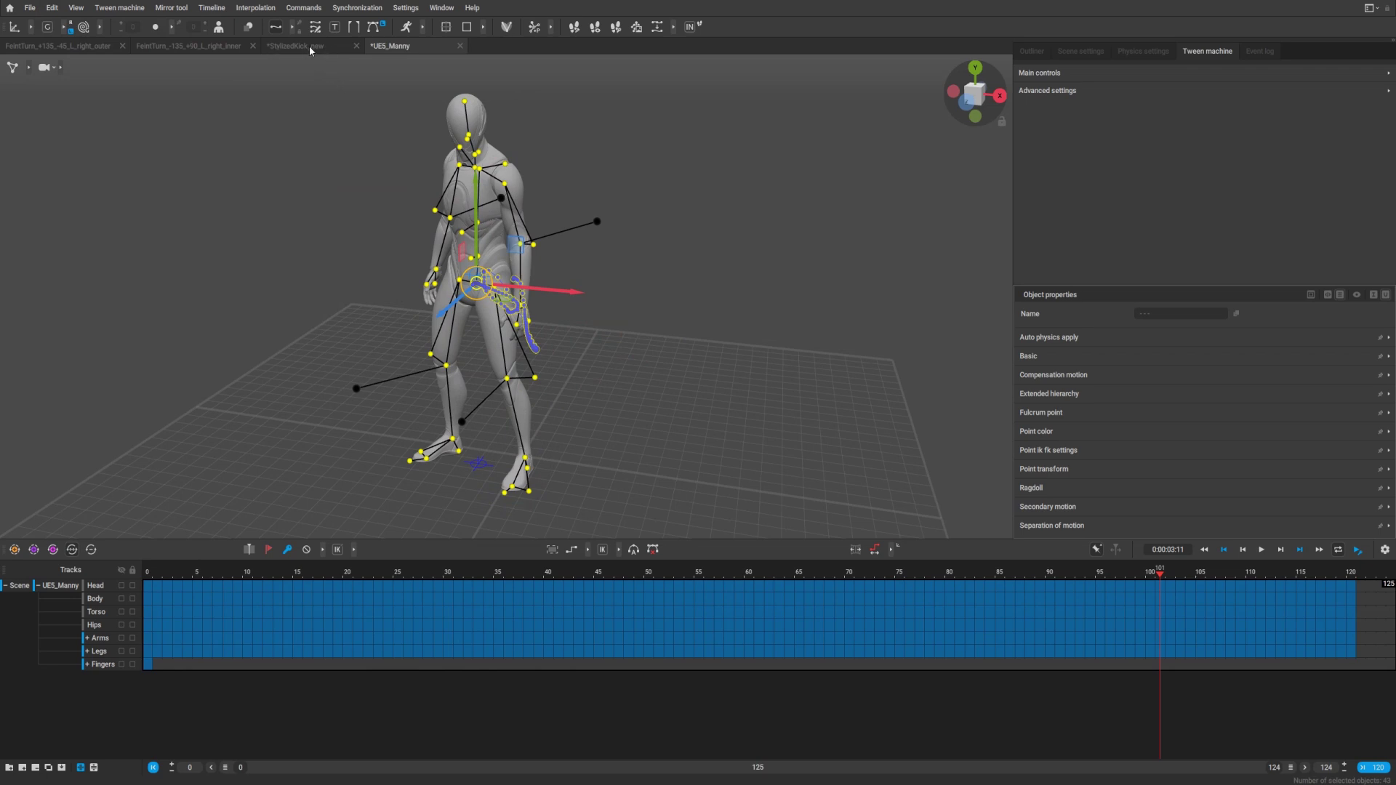
drag(305, 46, 305, 46)
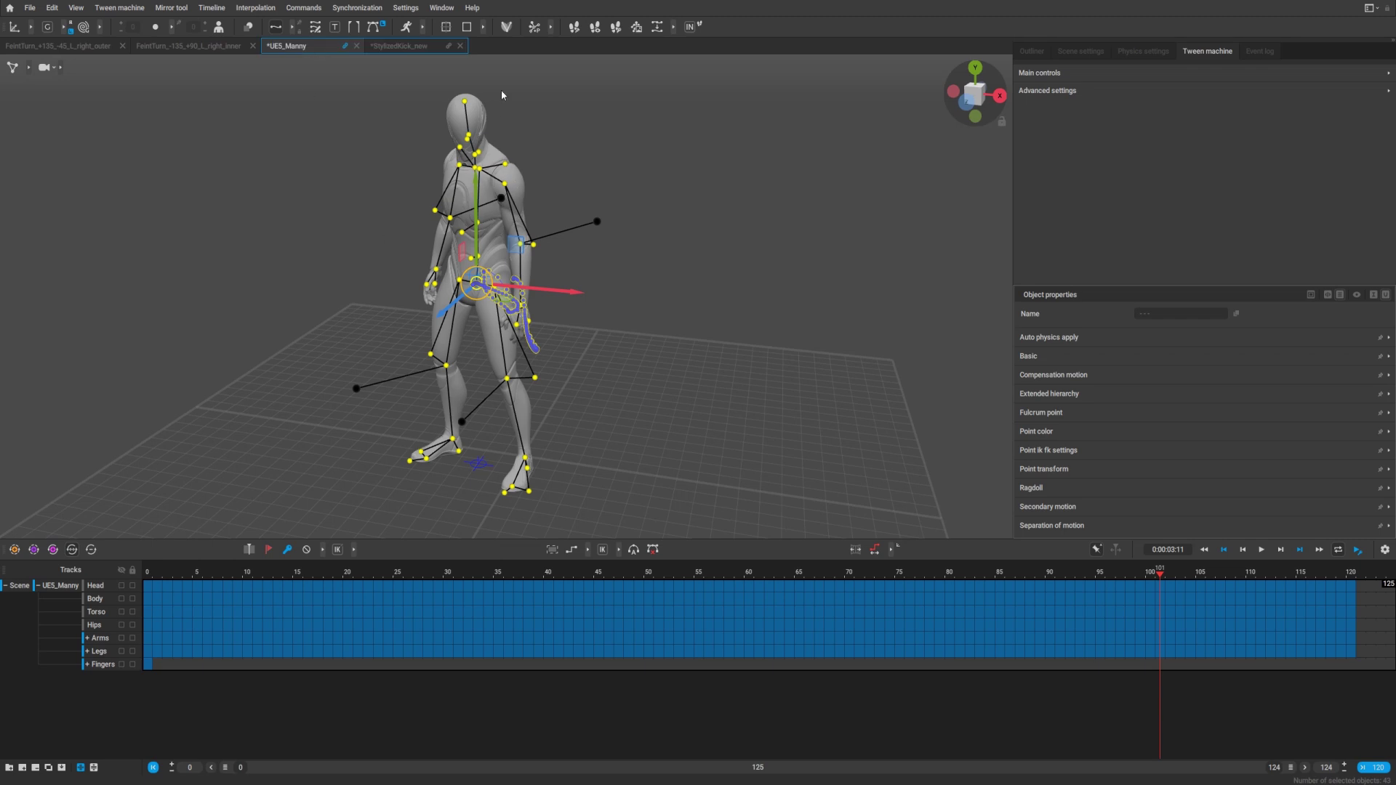
click(409, 47)
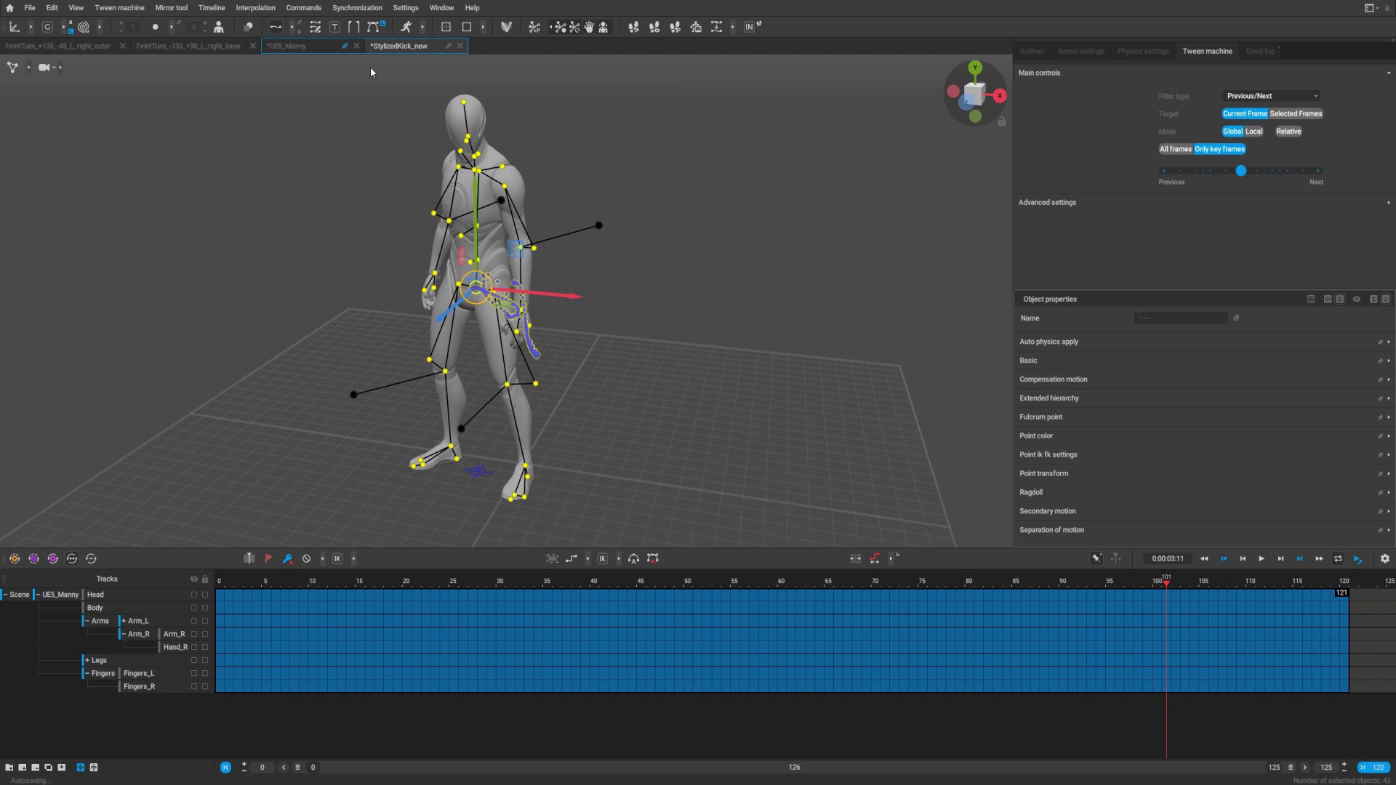
Switch to Mesh selection mode and select the SKM_Manny_Simple body mesh.
click(26, 68)
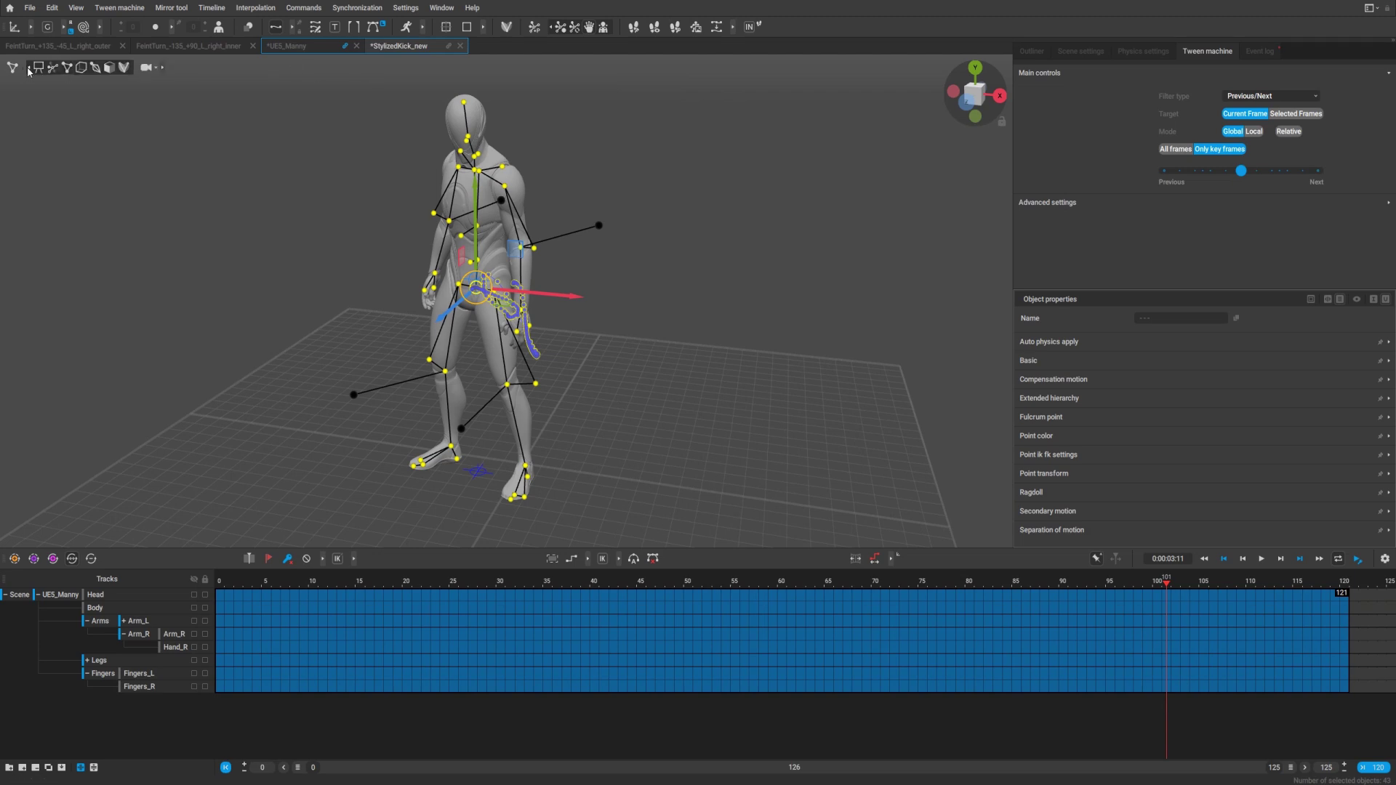
click(108, 73)
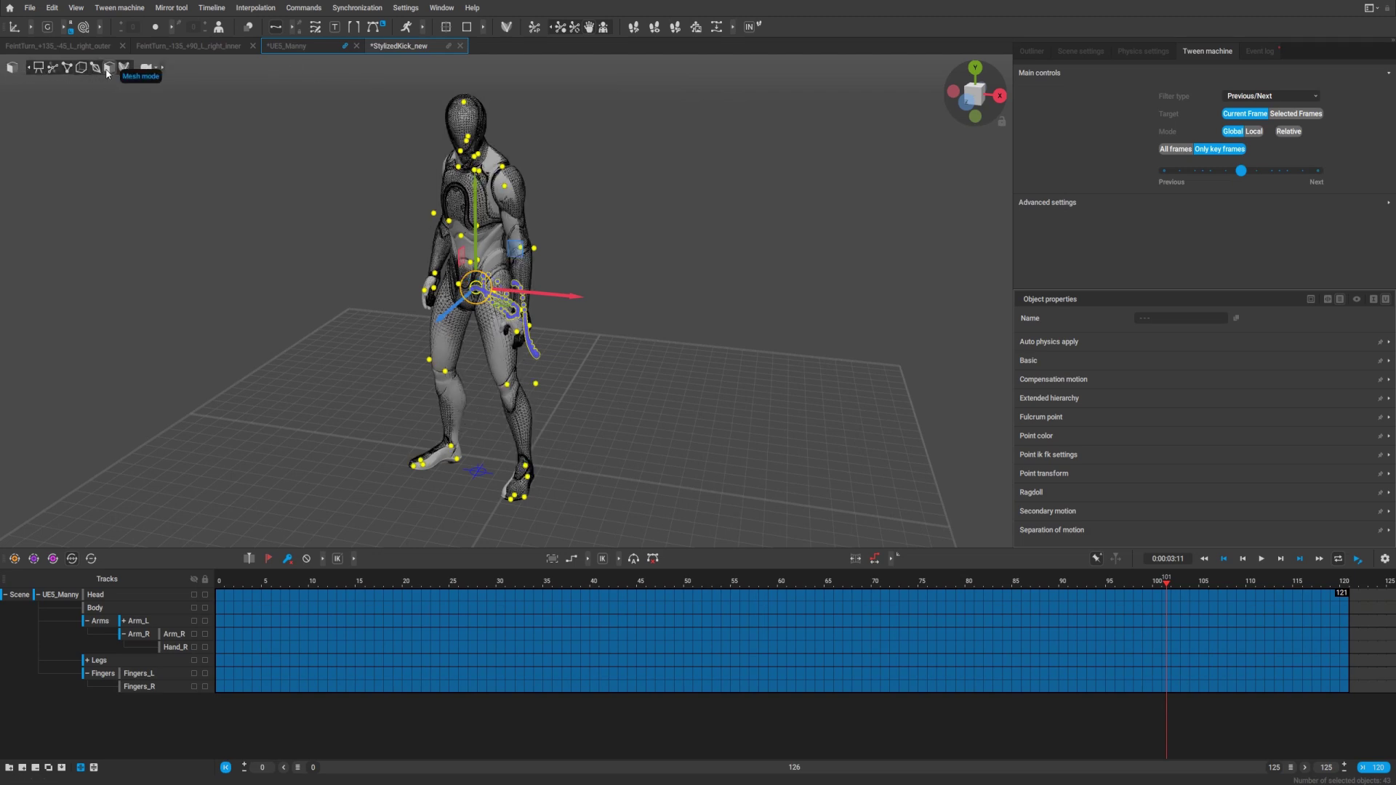
click(467, 202)
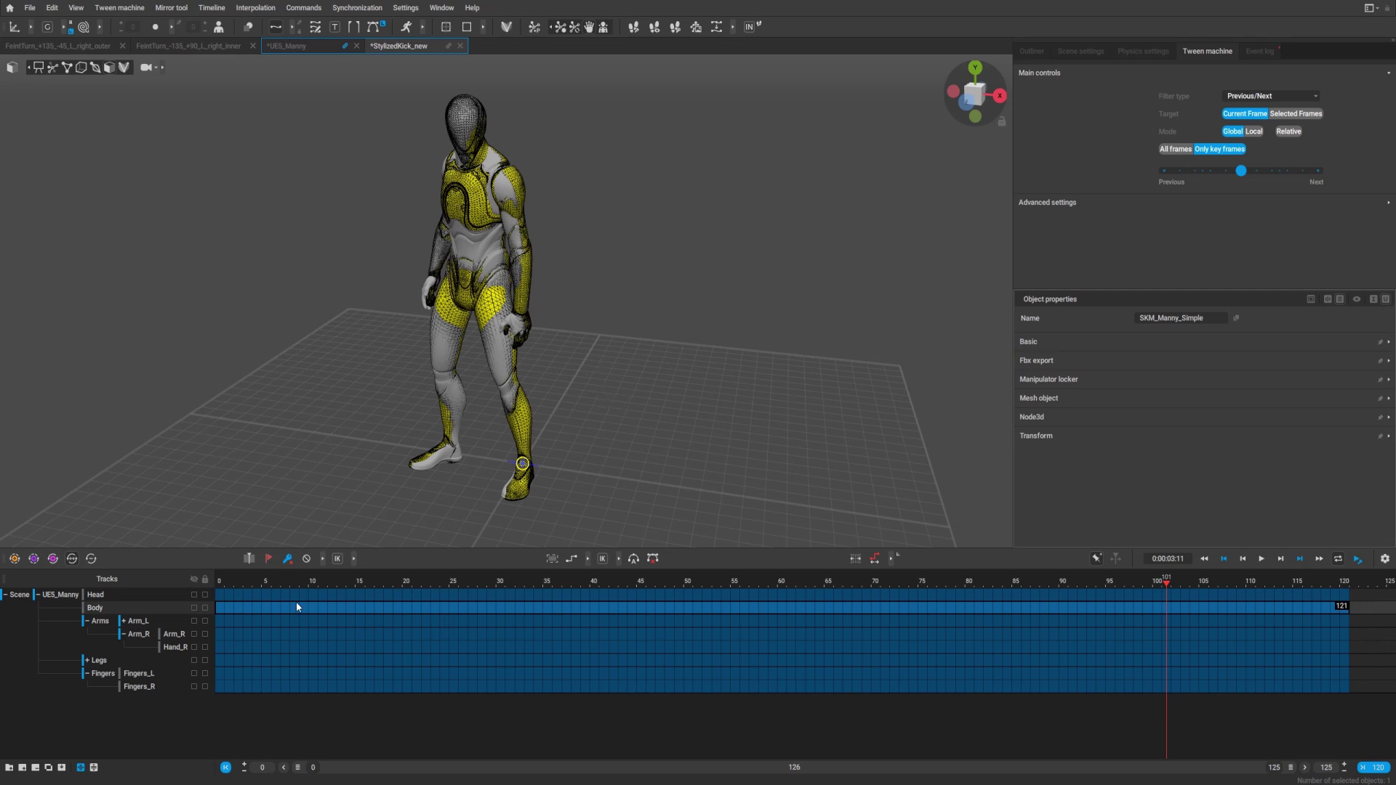
Play the kick animation through from the start and return to frame 0.
drag(293, 579, 212, 592)
key(space)
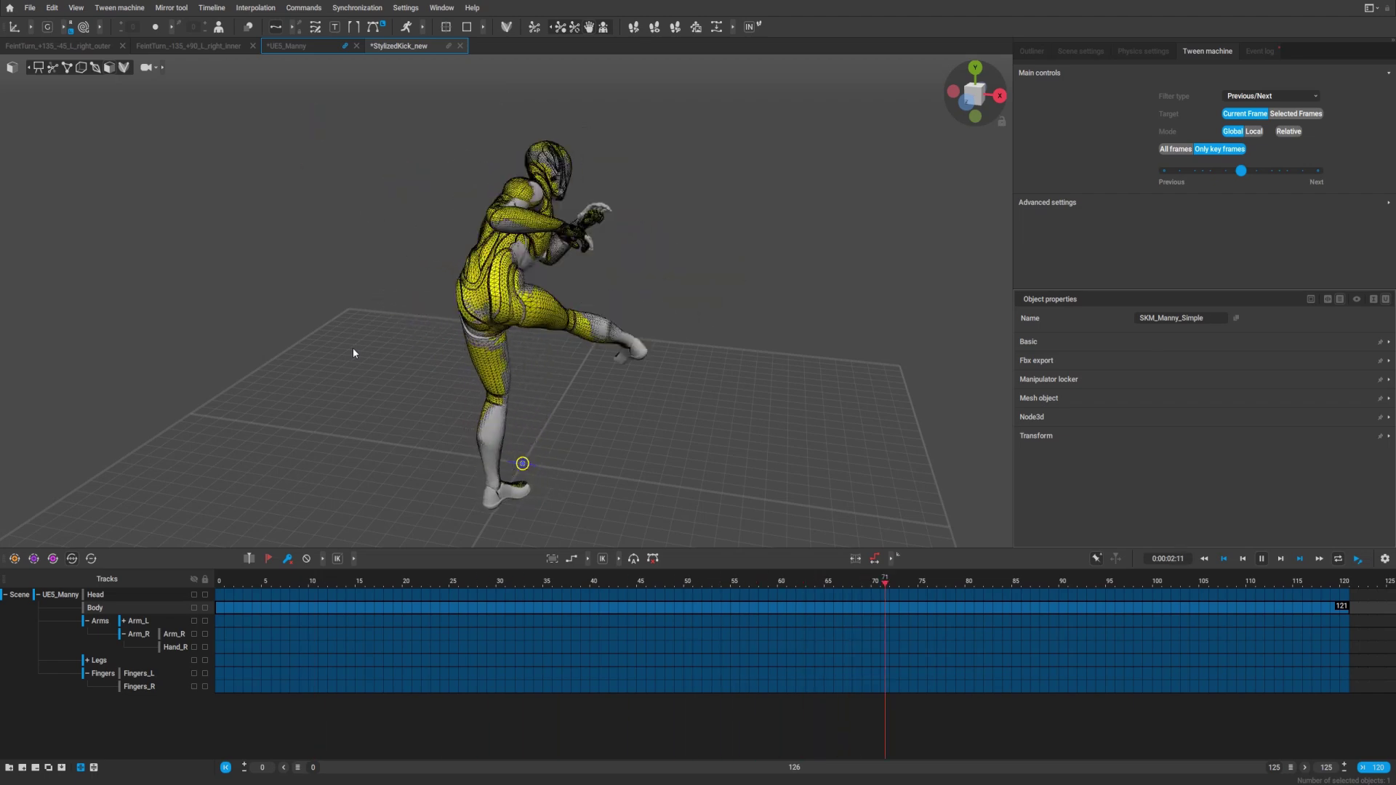
key(space)
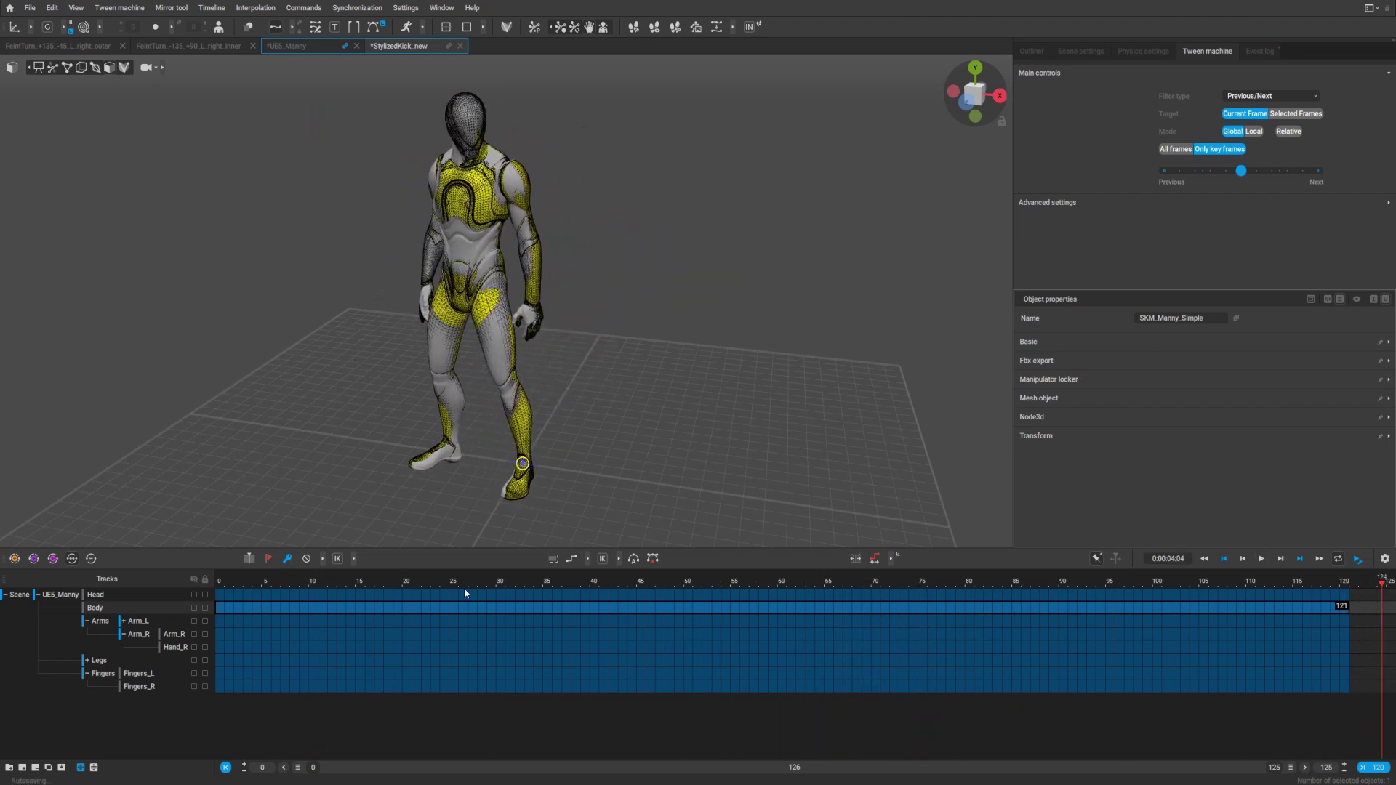
drag(295, 584, 188, 585)
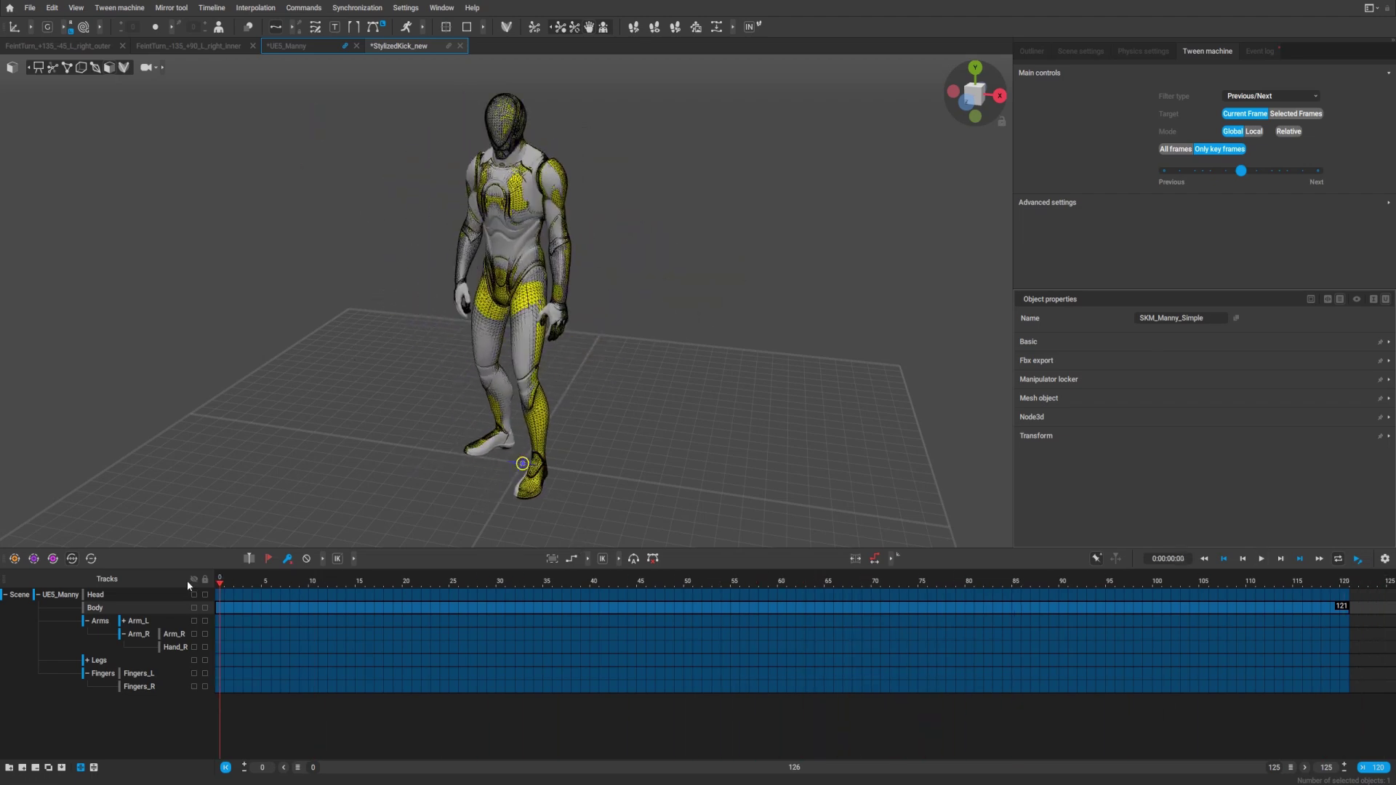
Fold the Arms group closed so the Arm_L, Arm_R and Hand_R tracks are hidden.
click(85, 622)
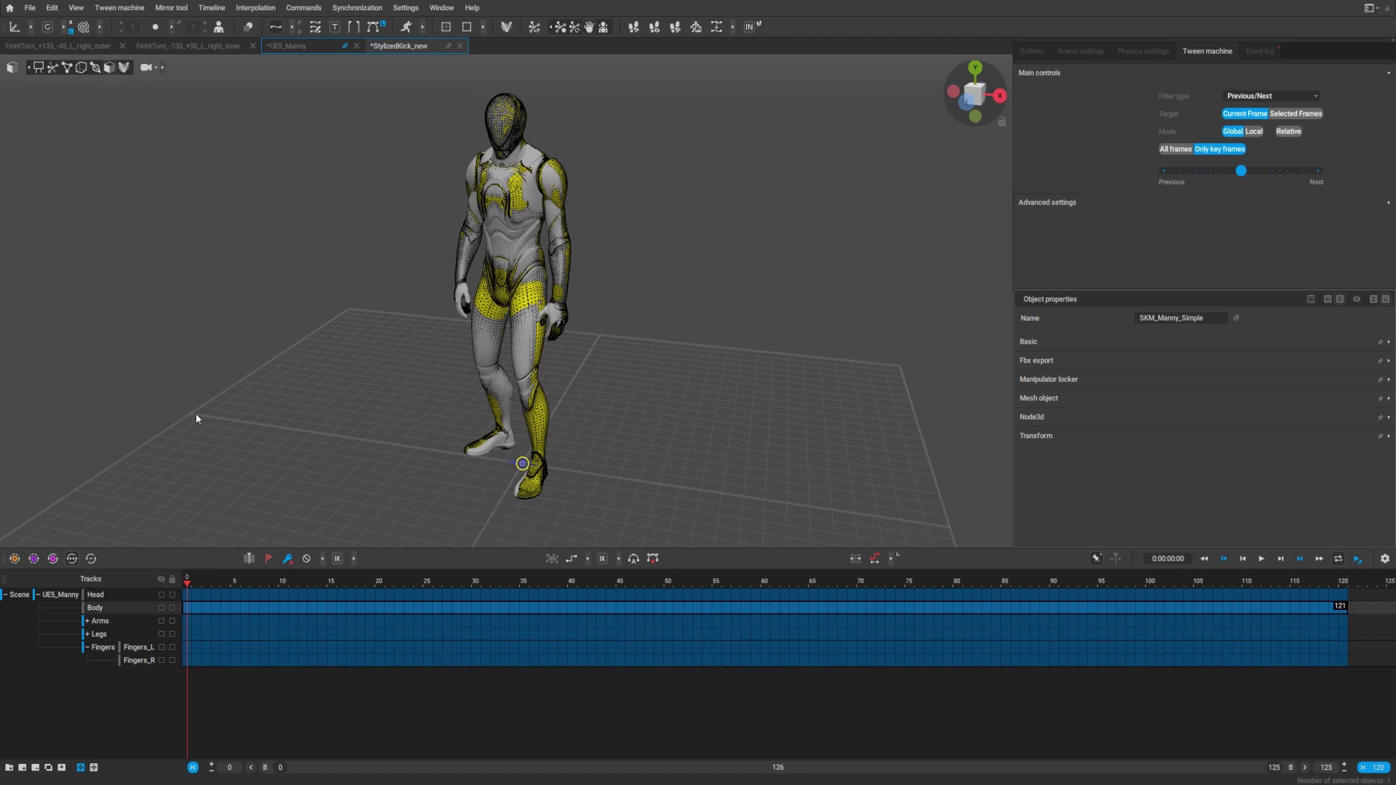